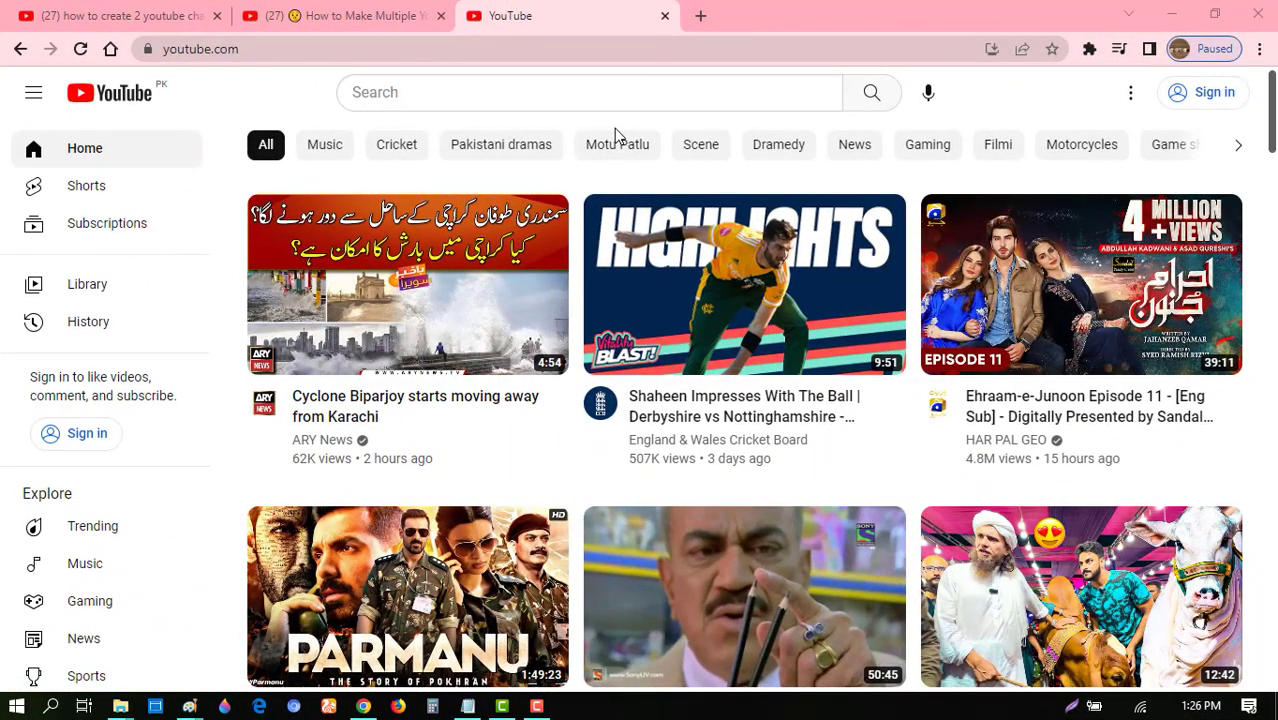
- Open a new Chrome tab and load youtube.com from the pasted address
left_click(702, 17)
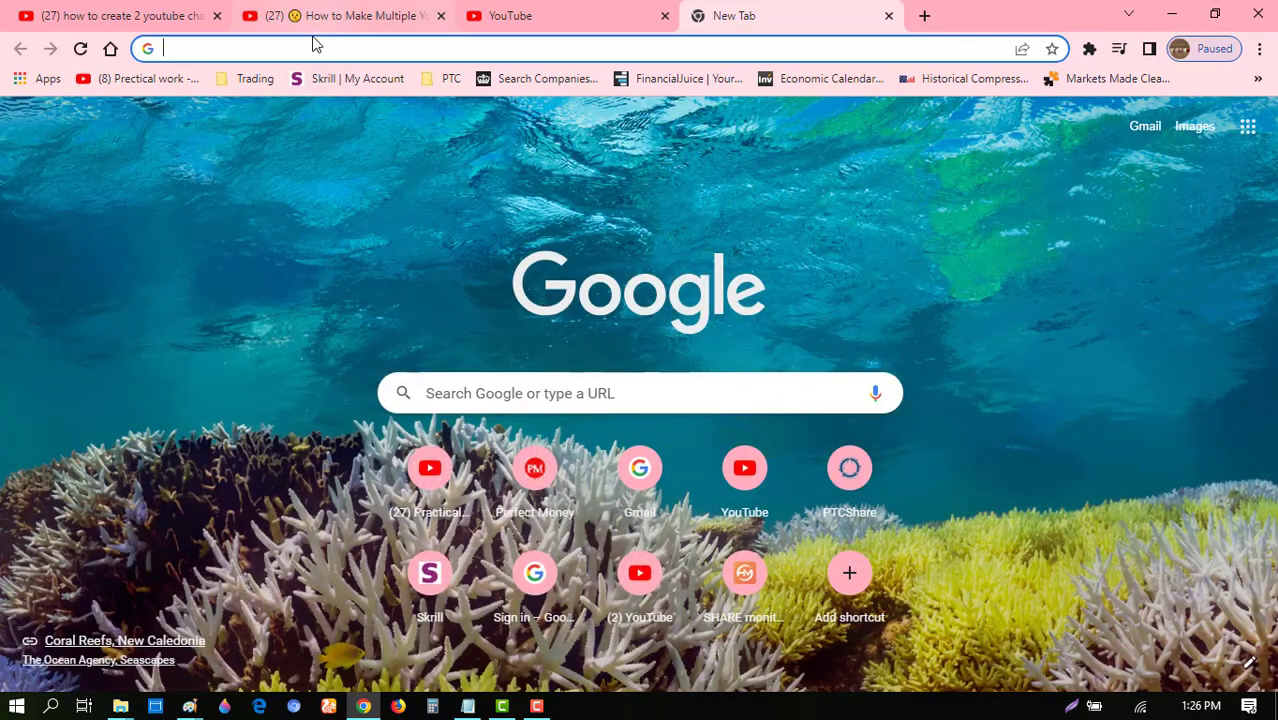
left_click(313, 46)
right_click(336, 44)
left_click(420, 183)
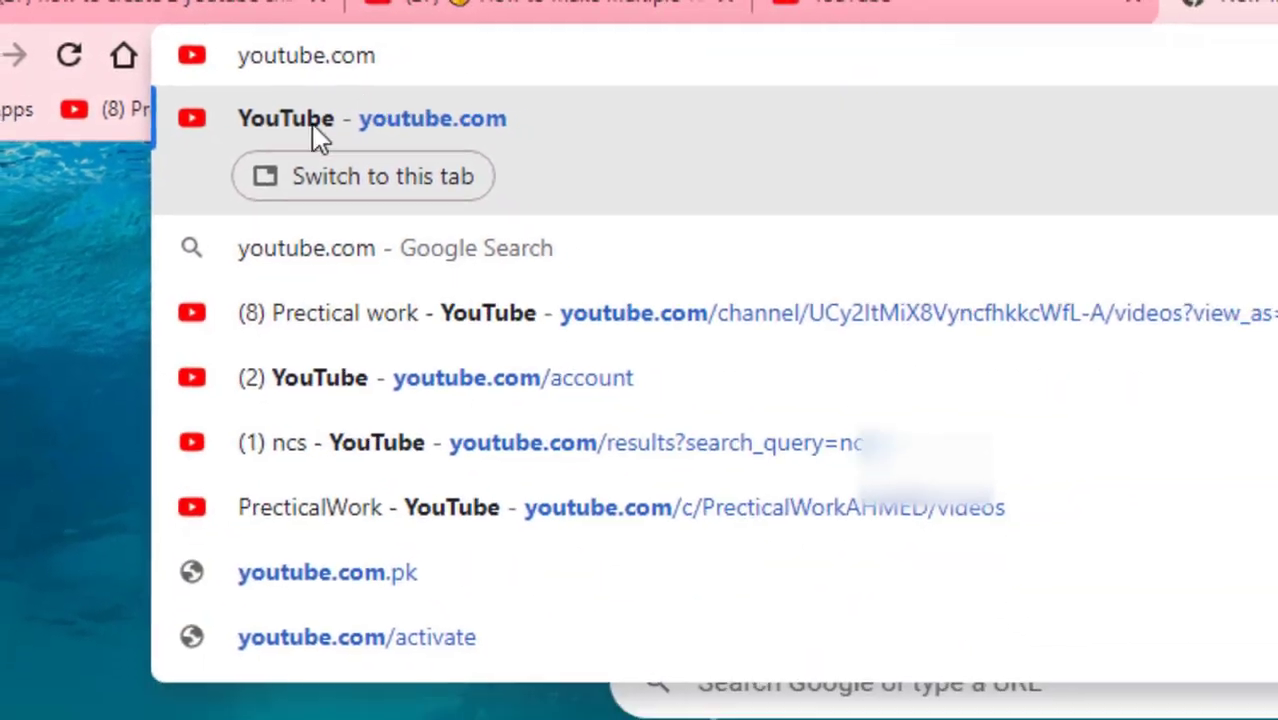
left_click(318, 128)
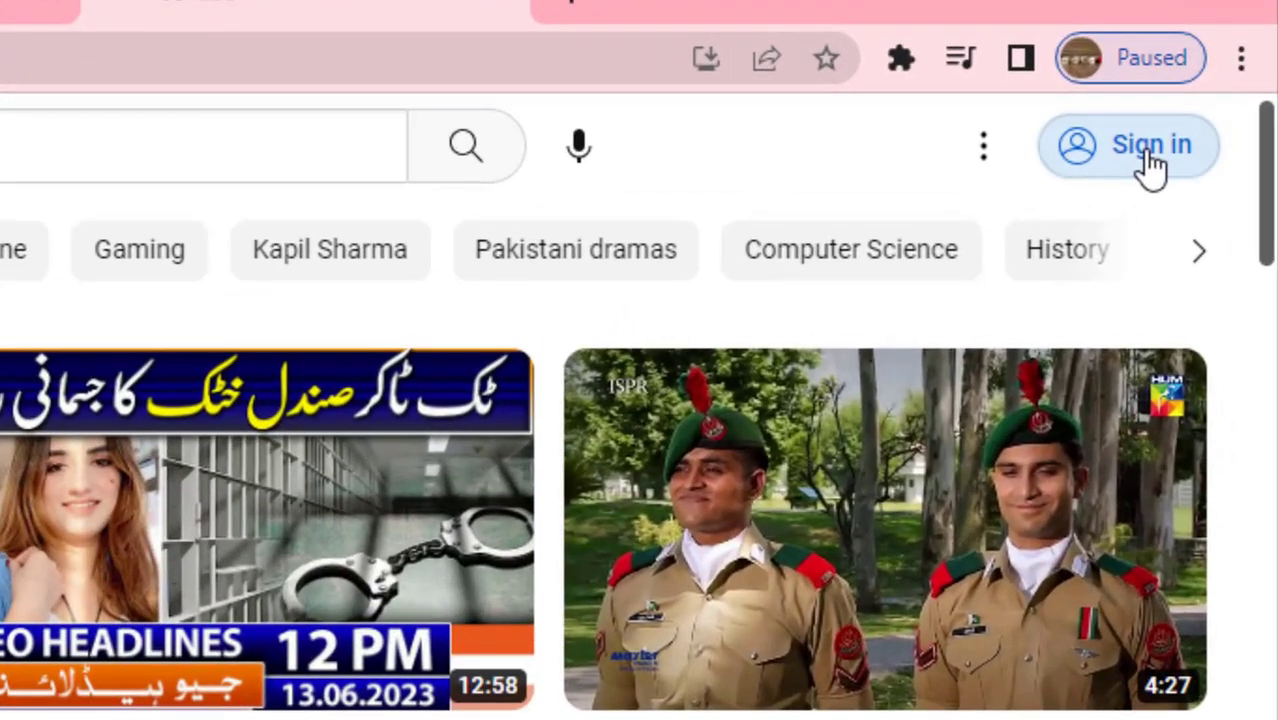
- Sign in to YouTube with another account's saved e-mail address and saved password
left_click(1148, 160)
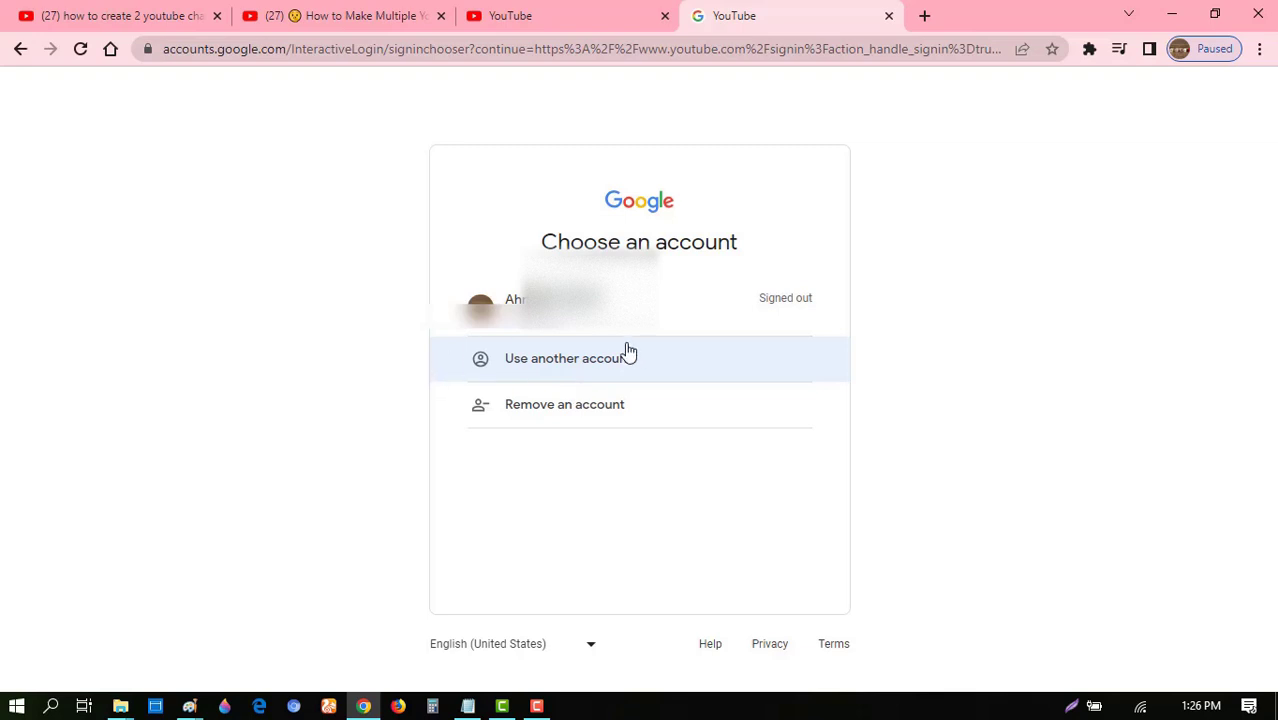
left_click(555, 372)
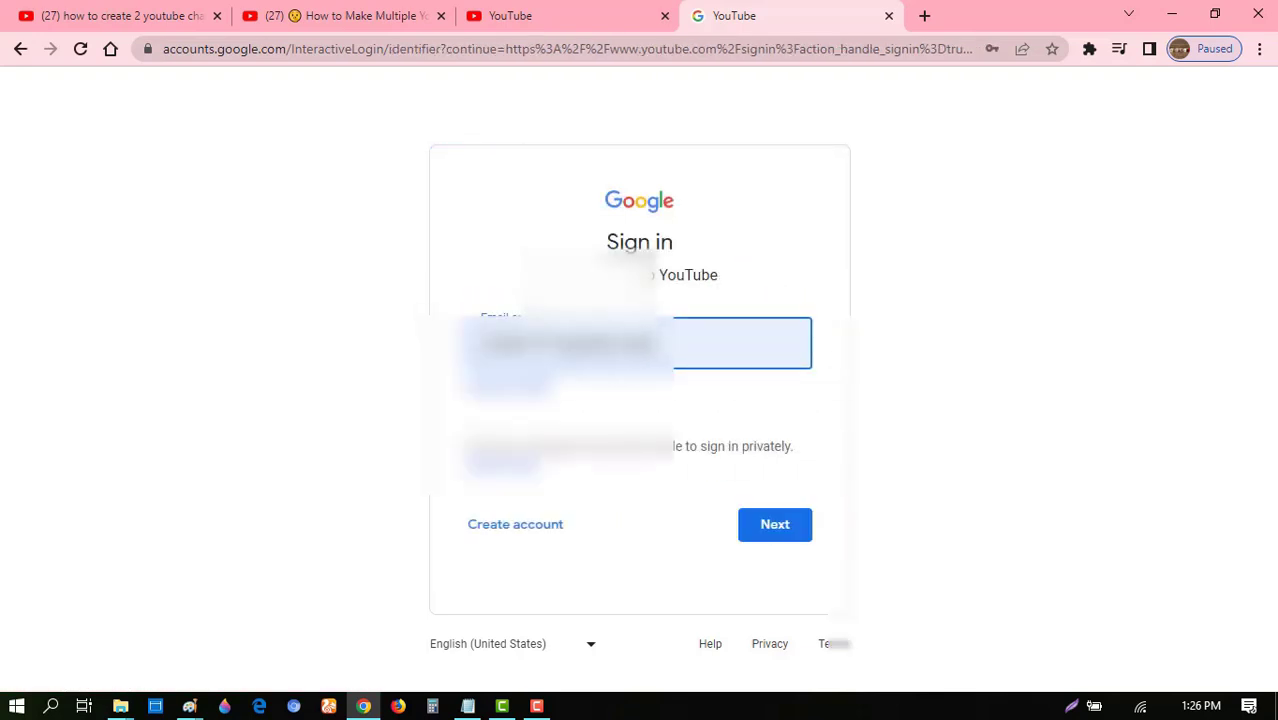
left_click(645, 345)
scroll(950, 569, "down", 3)
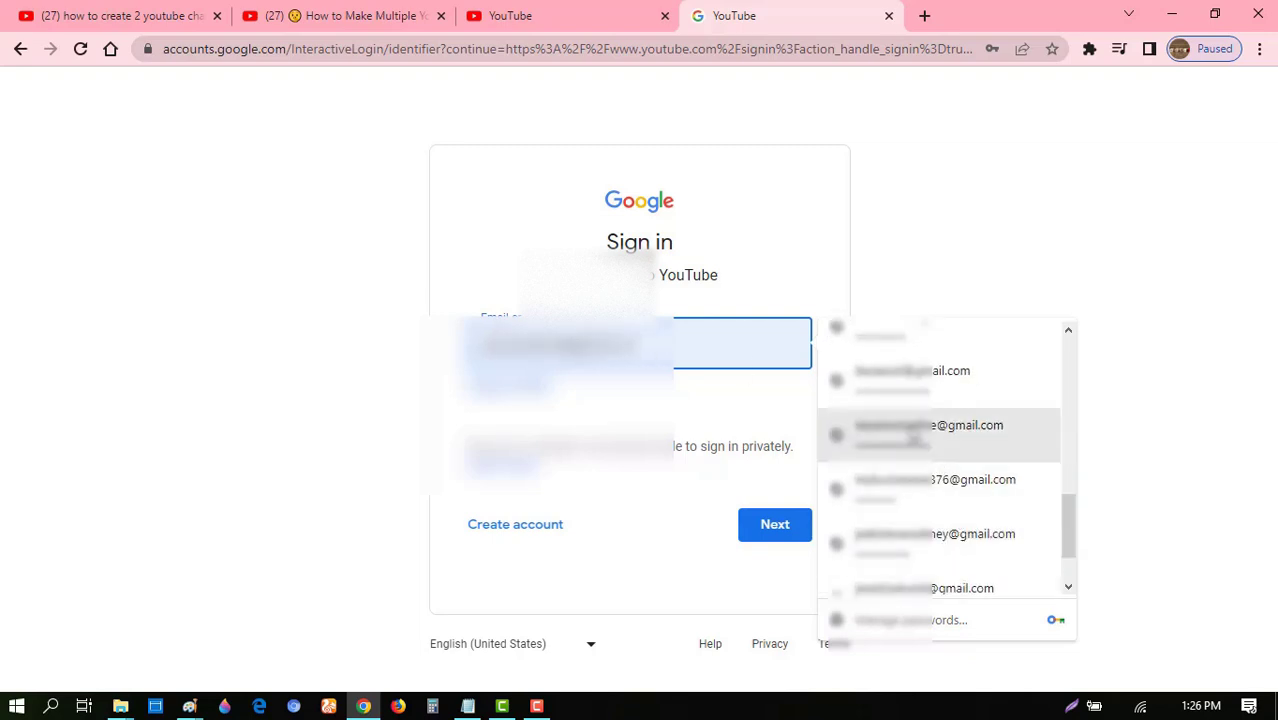
left_click(920, 386)
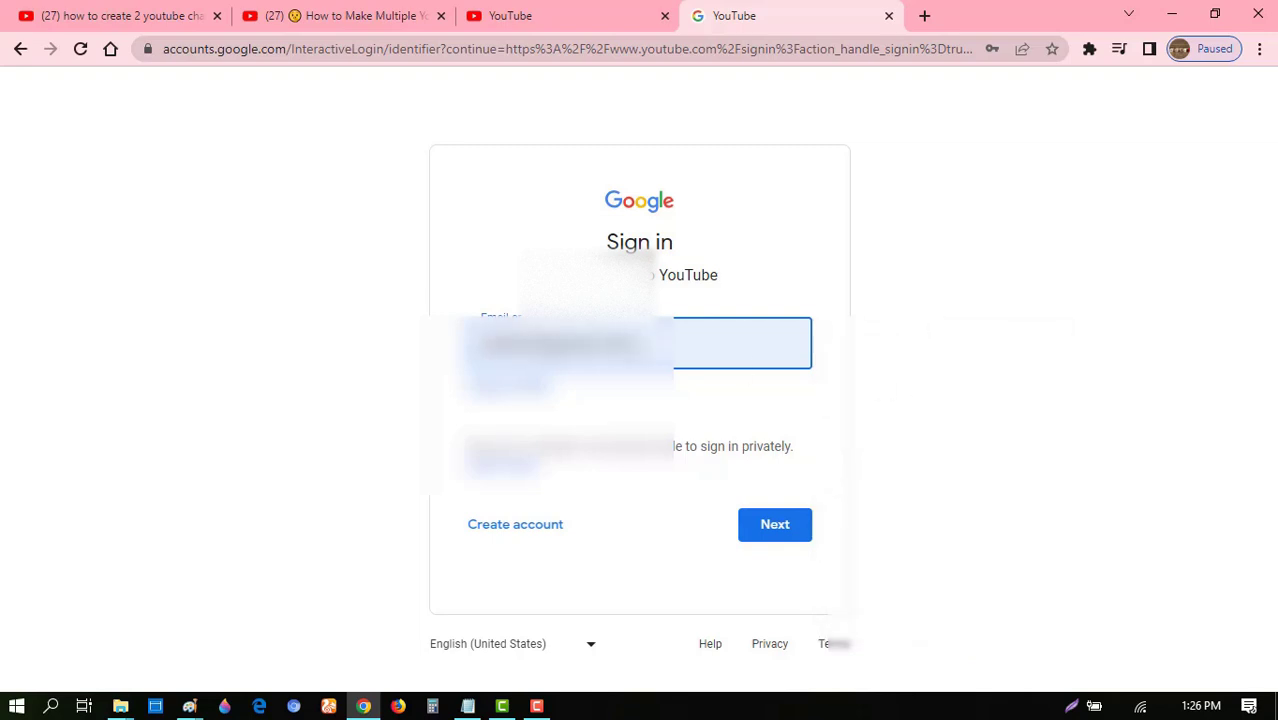
key("Down")
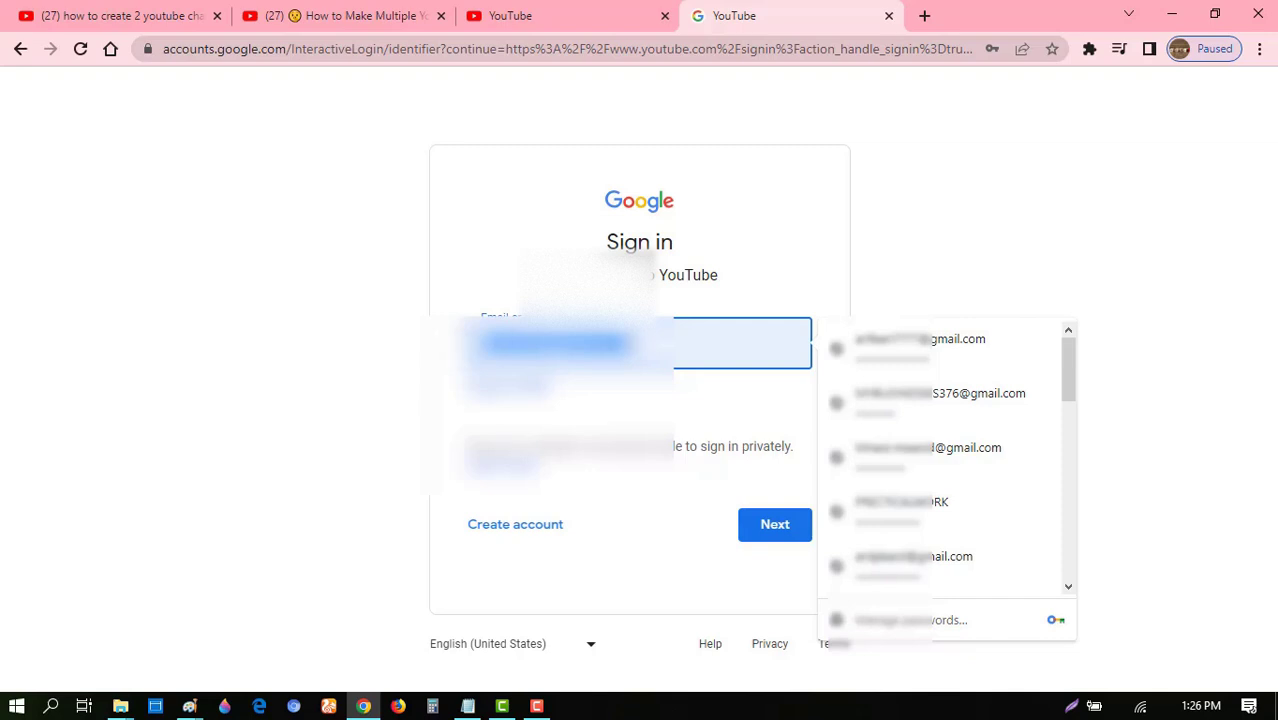
left_click(782, 527)
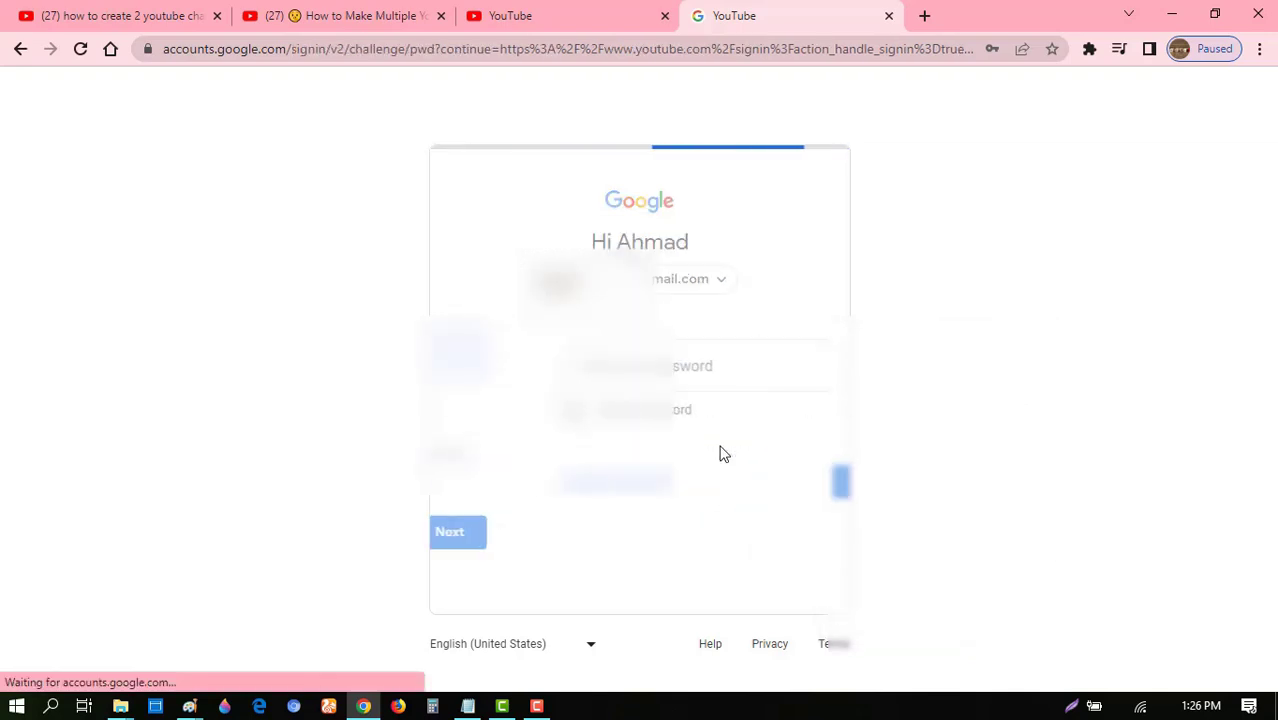
left_click(760, 478)
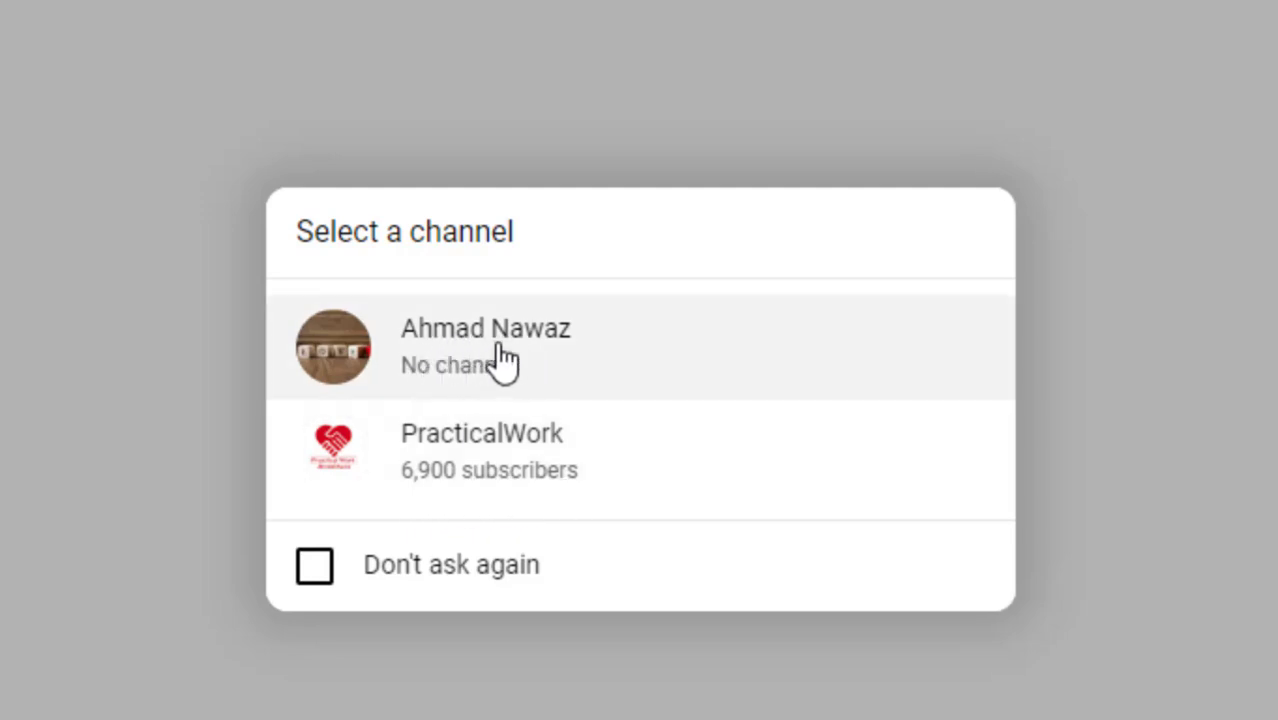
- Continue as PracticalWork with Don't ask again ticked, visit its channel page, then open Settings
left_click(318, 568)
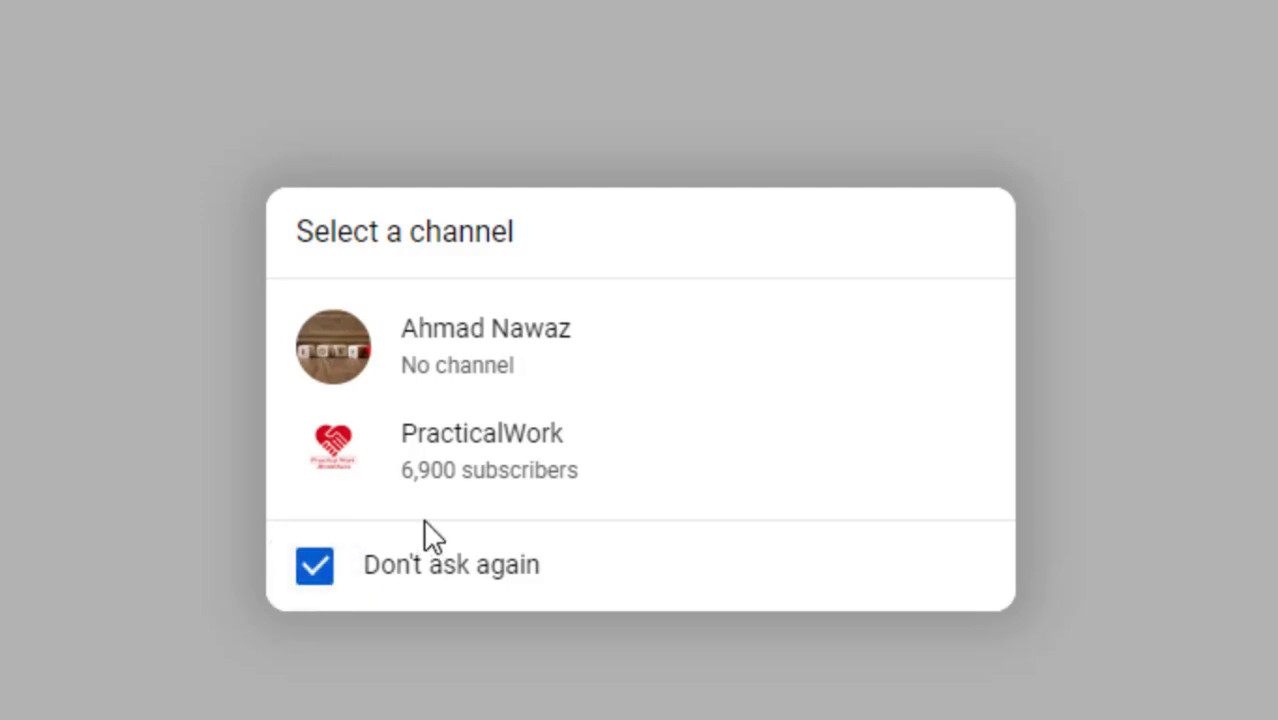
left_click(449, 468)
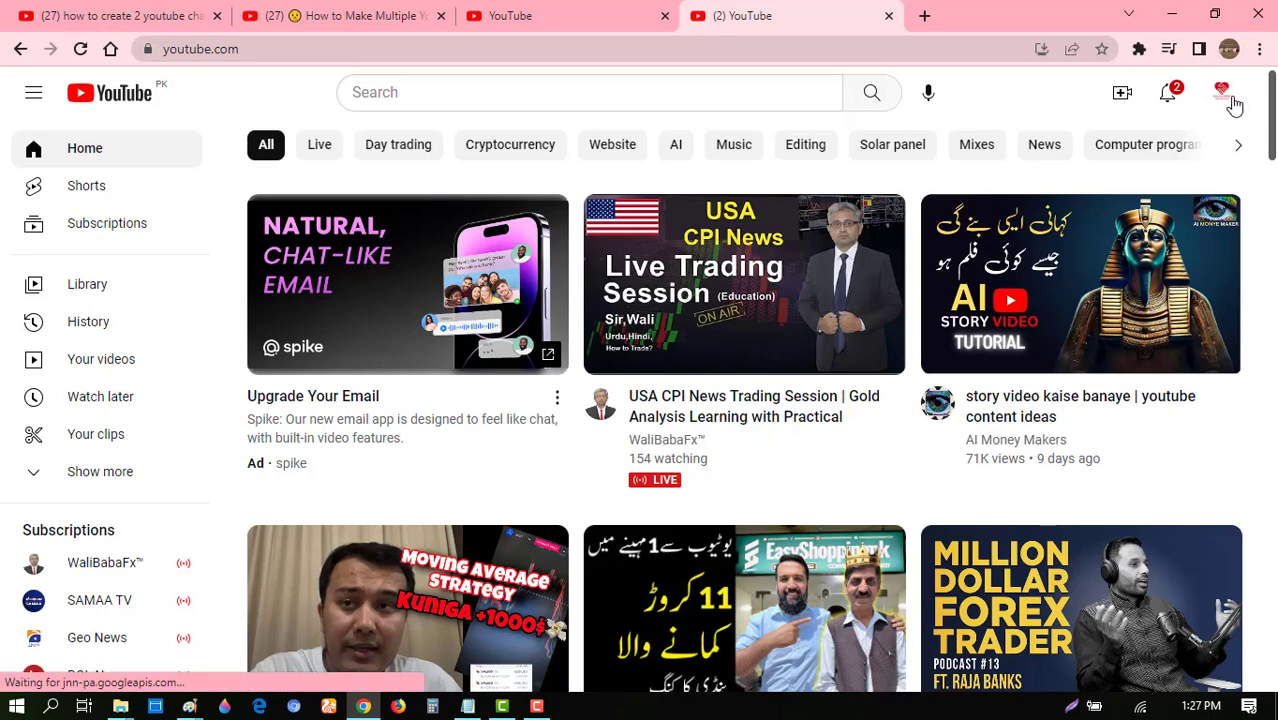
left_click(1231, 98)
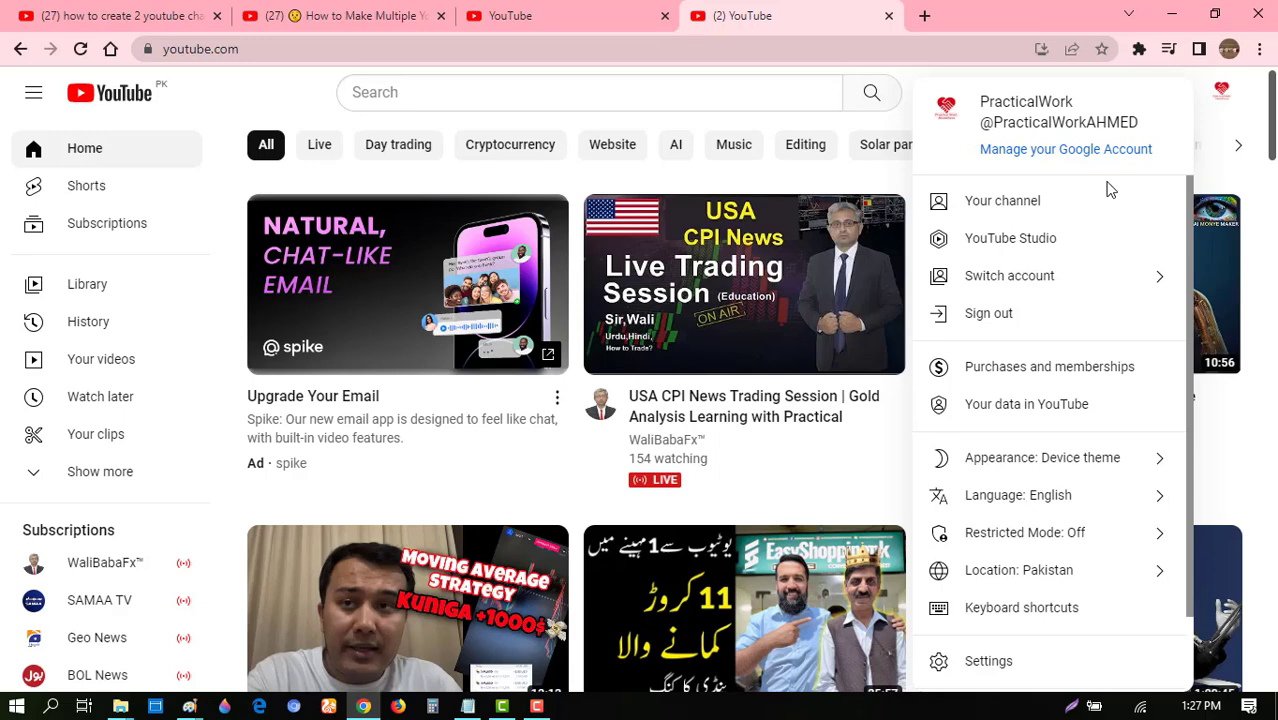
left_click(1027, 208)
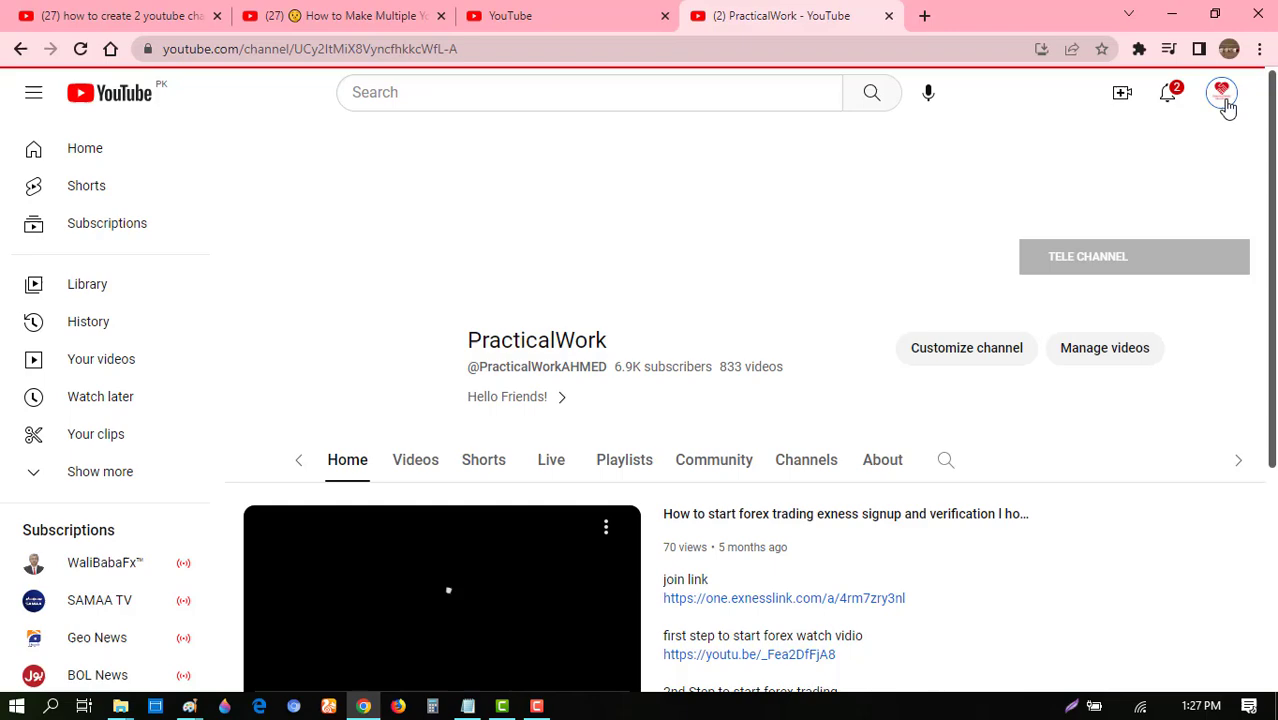
left_click(1225, 100)
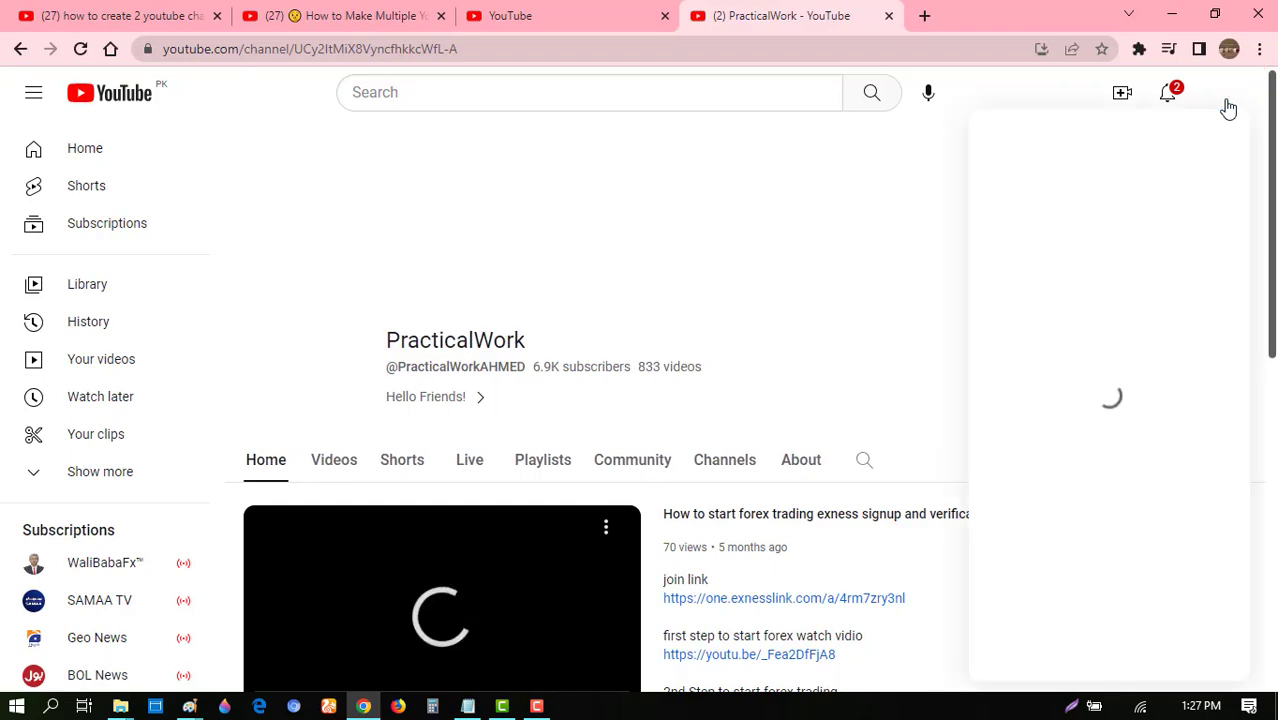
left_click(988, 668)
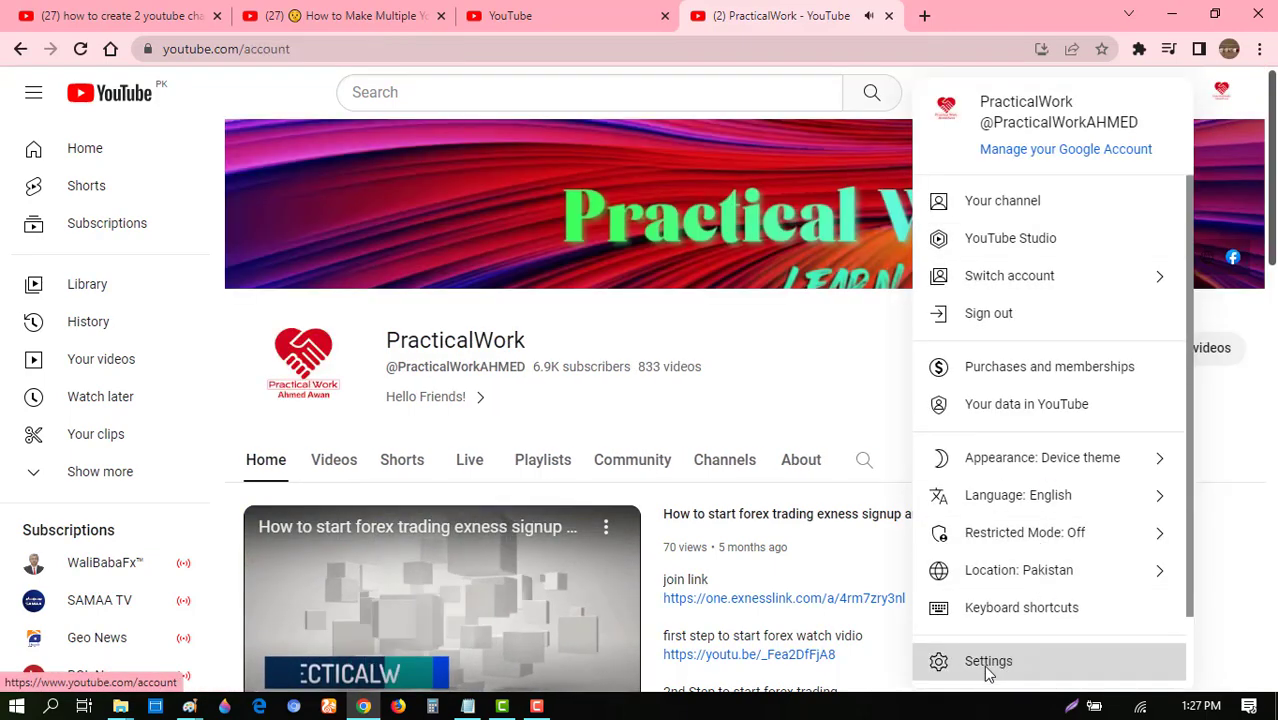
- Highlight the Account heading, signed-in e-mail and Your YouTube channel heading on Account settings
scroll(446, 285, "up", 2)
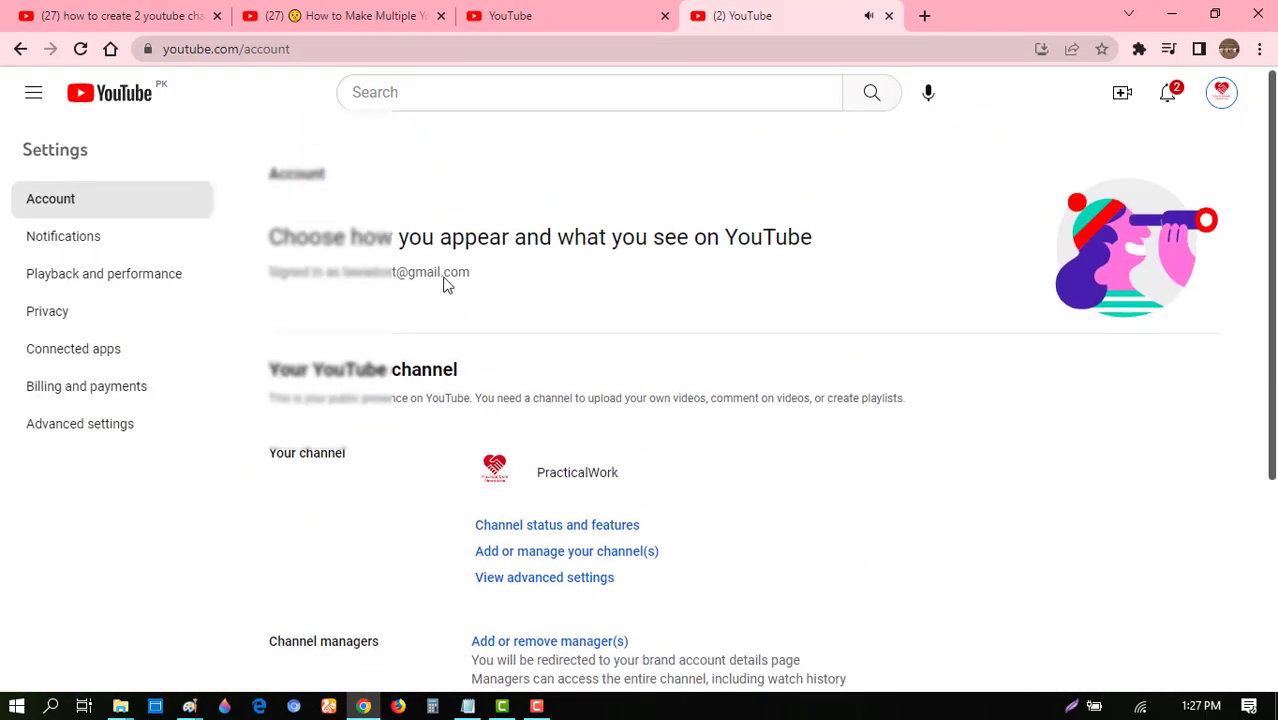
double_click(272, 174)
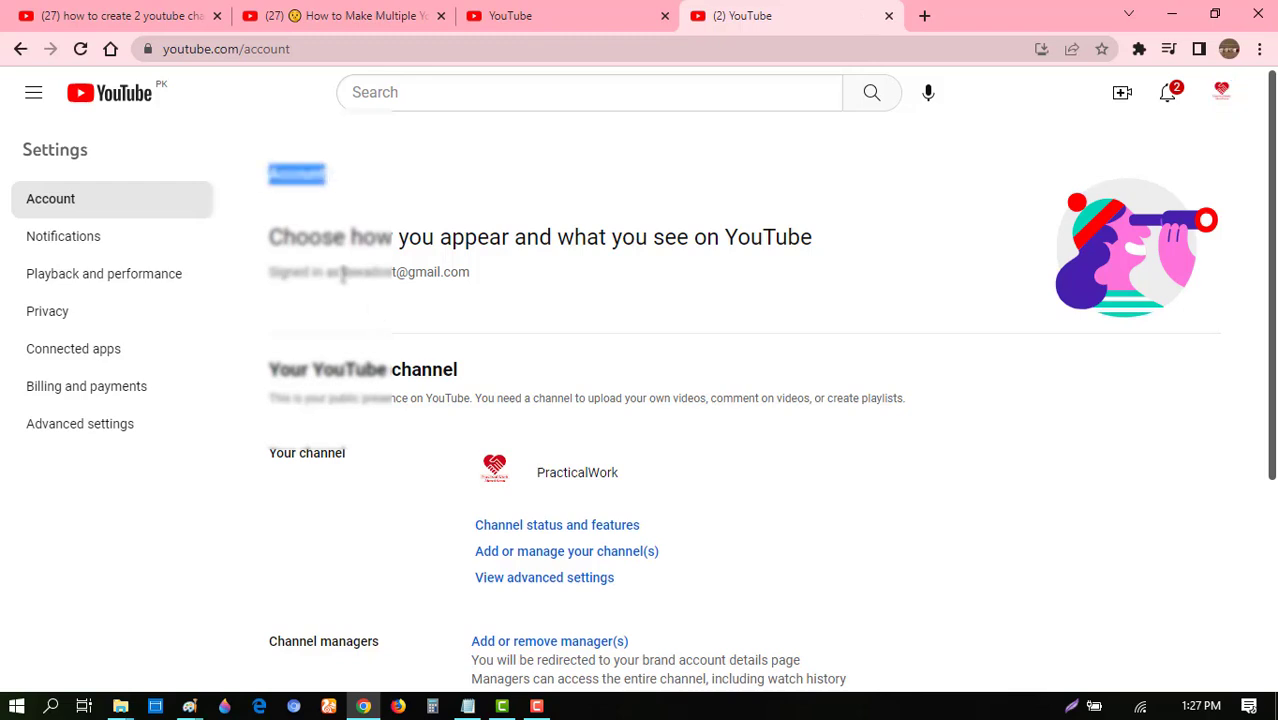
left_click_drag(340, 272, 386, 272)
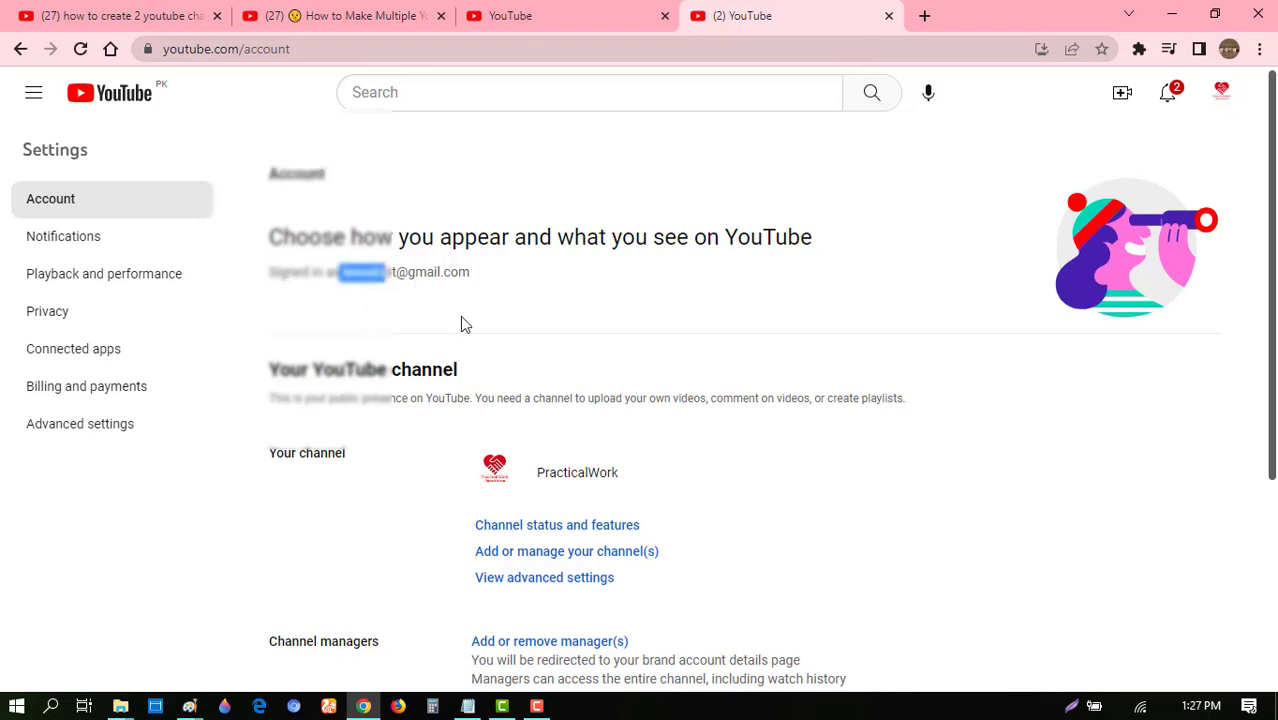
scroll(661, 344, "down", 2)
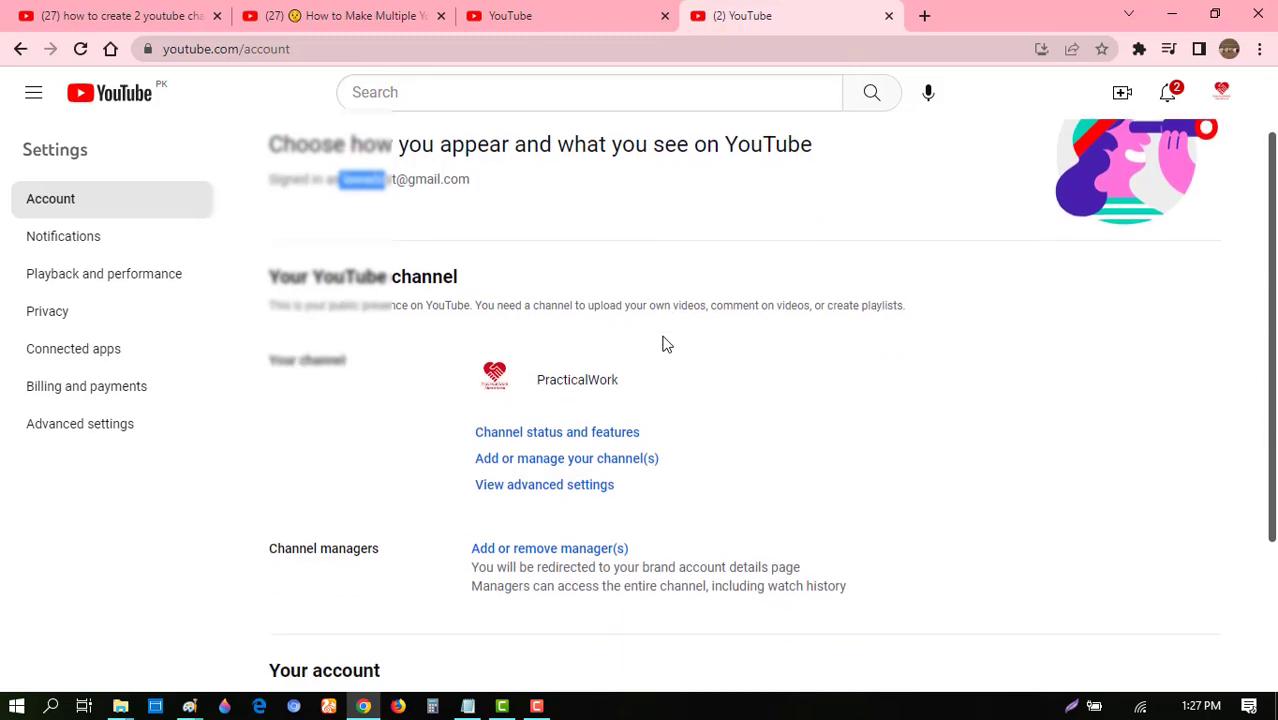
left_click_drag(298, 180, 442, 182)
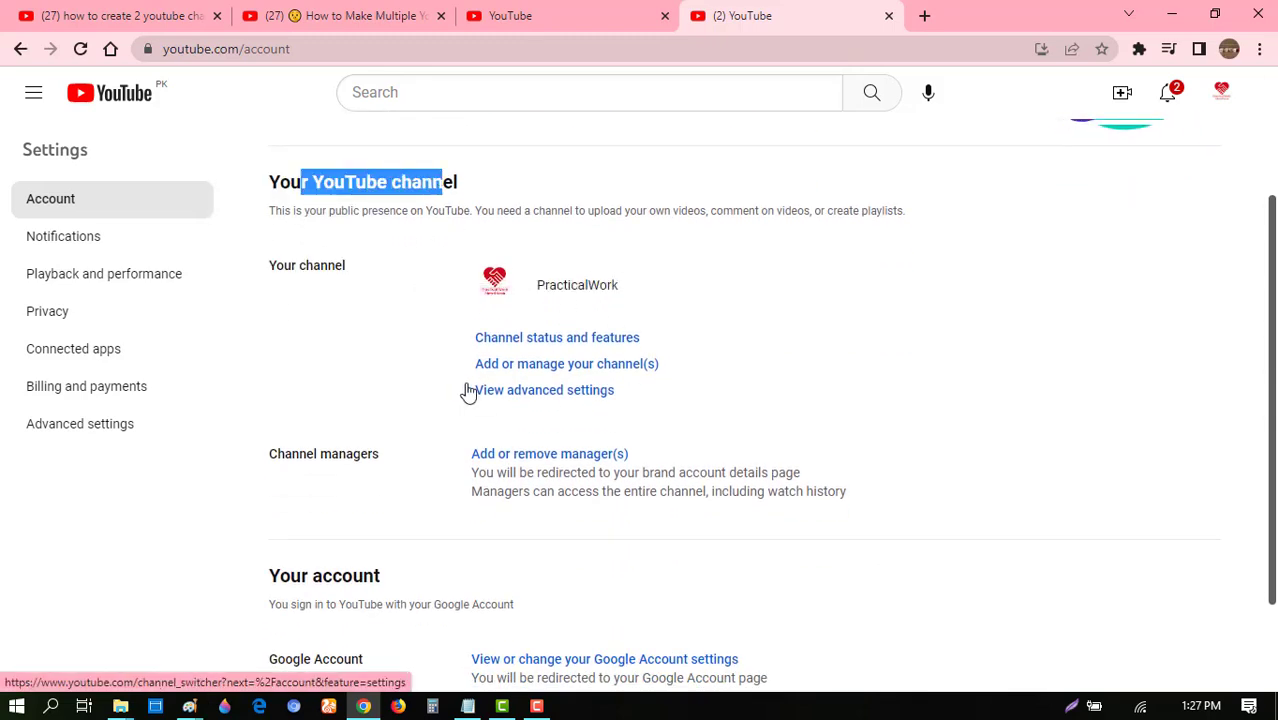
scroll(468, 336, "down", 1)
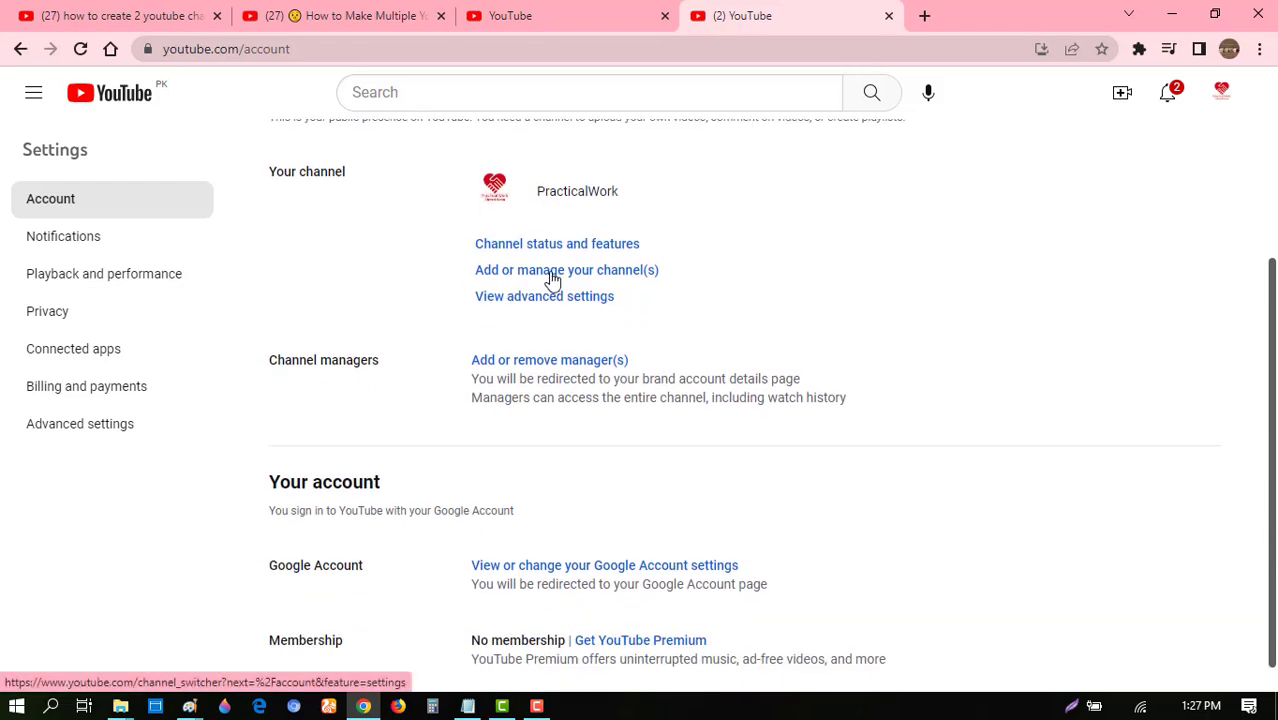
- Open the Your channels list and start creating a new channel
left_click(615, 285)
left_click_drag(296, 149, 426, 149)
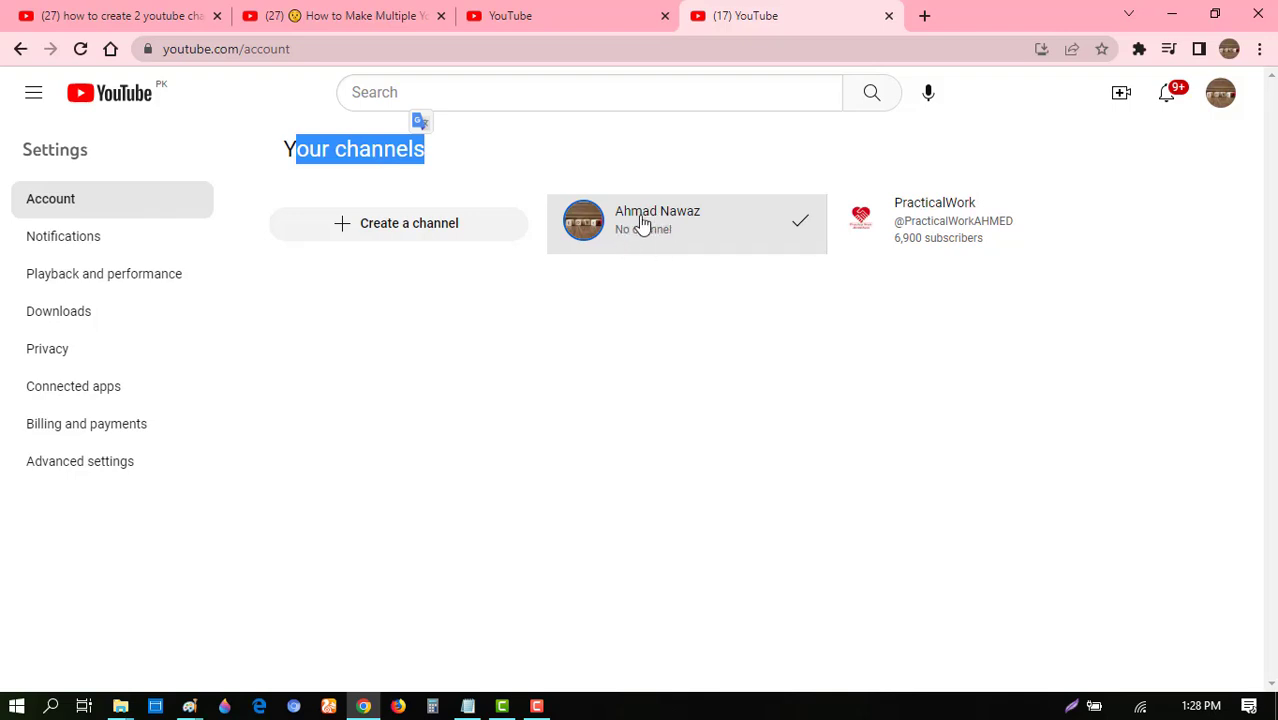
left_click(519, 152)
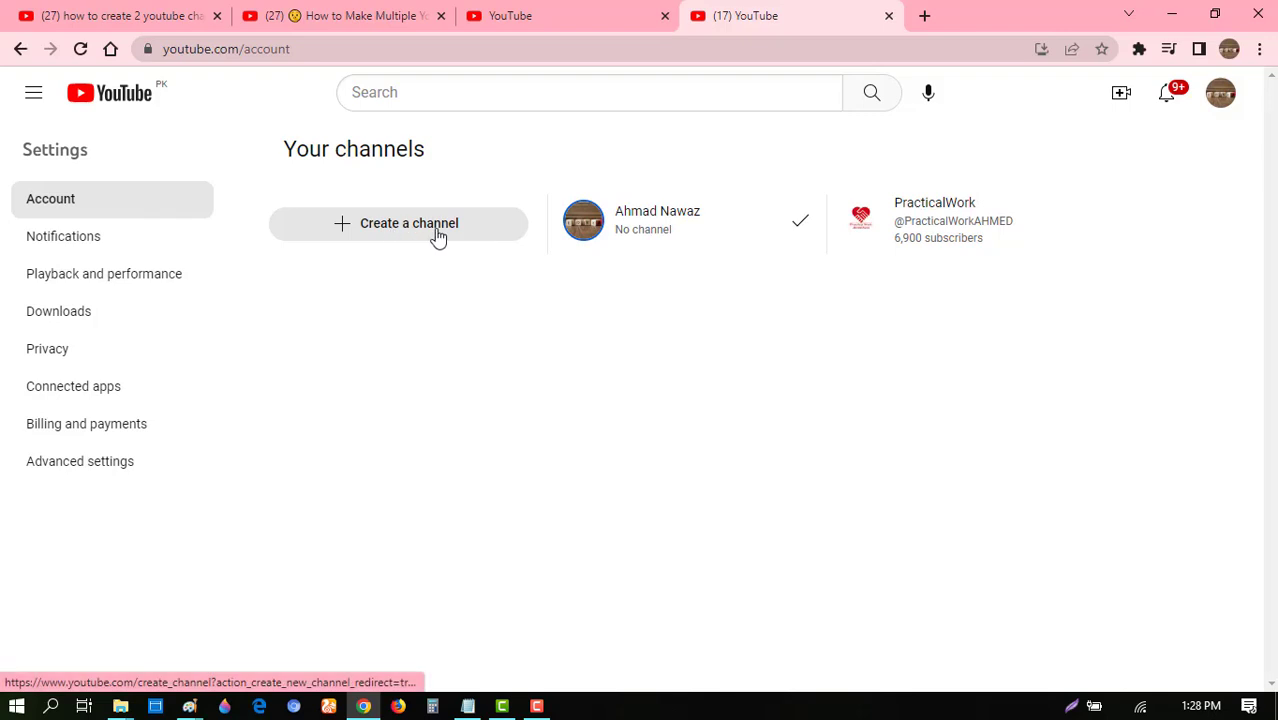
left_click(398, 234)
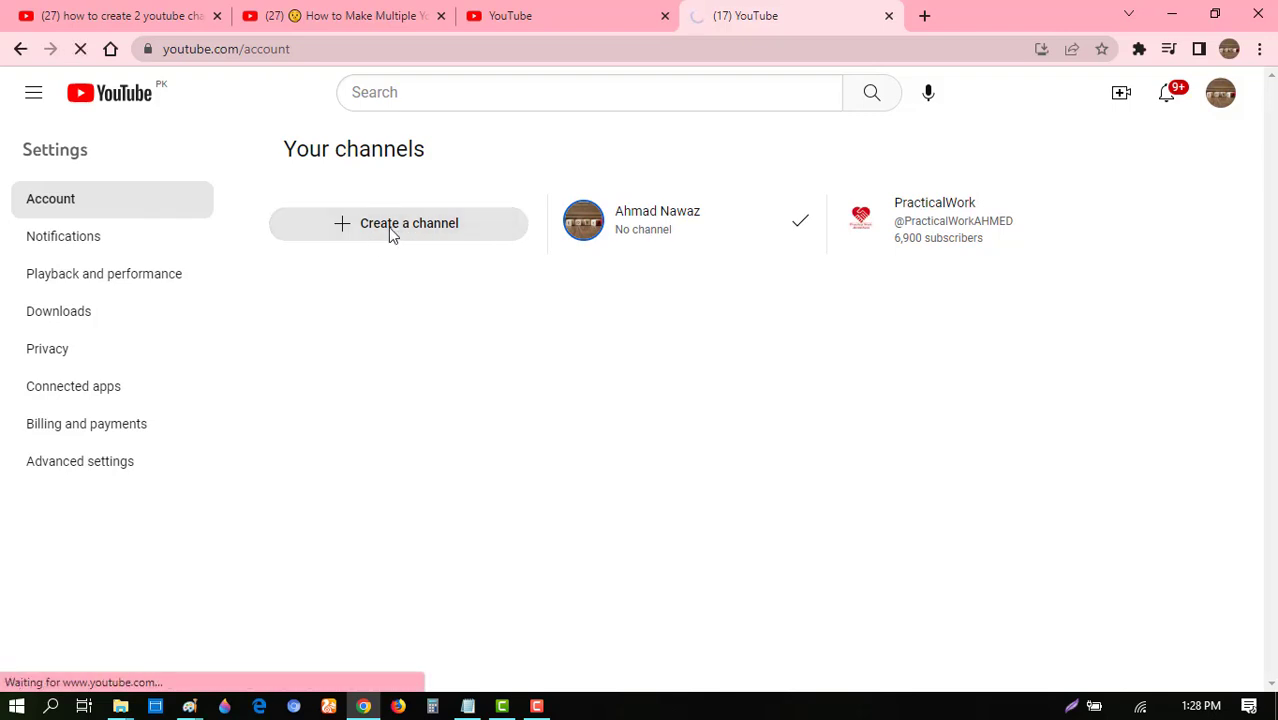
- Name the new channel 'Forex trading Step by Step', acknowledge the notice, and create it
scroll(434, 328, "down", 1)
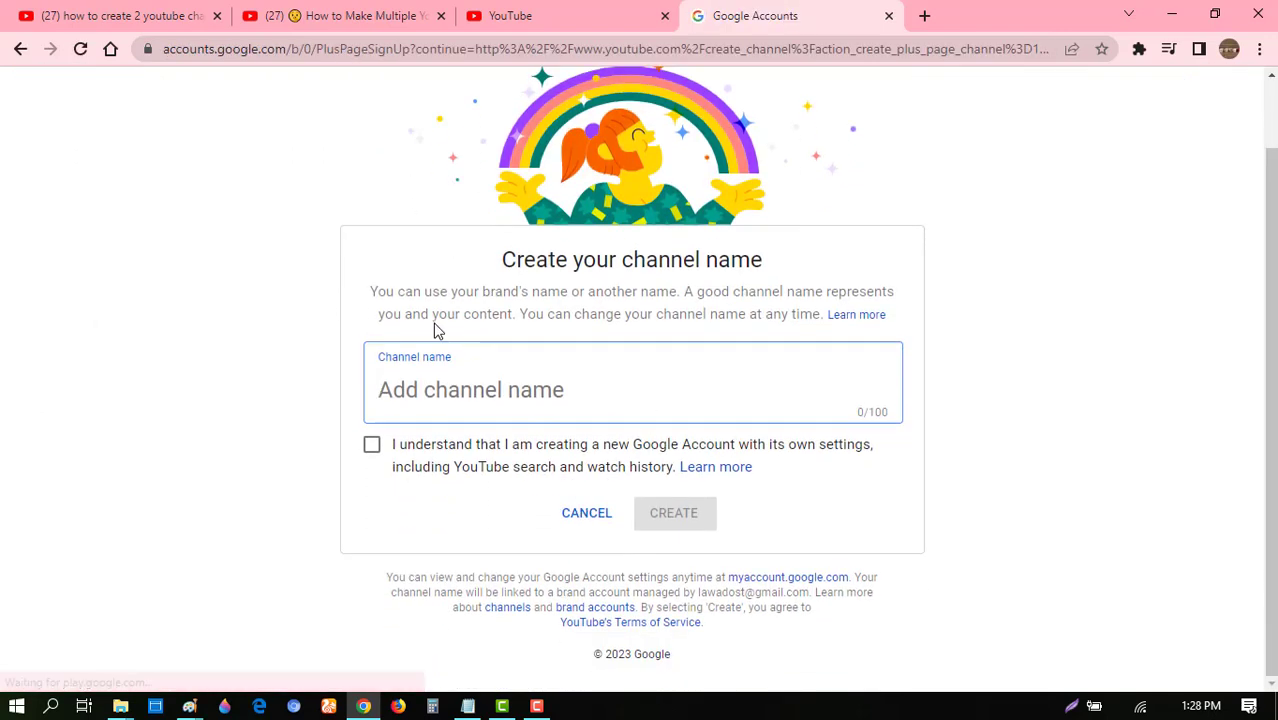
left_click(449, 384)
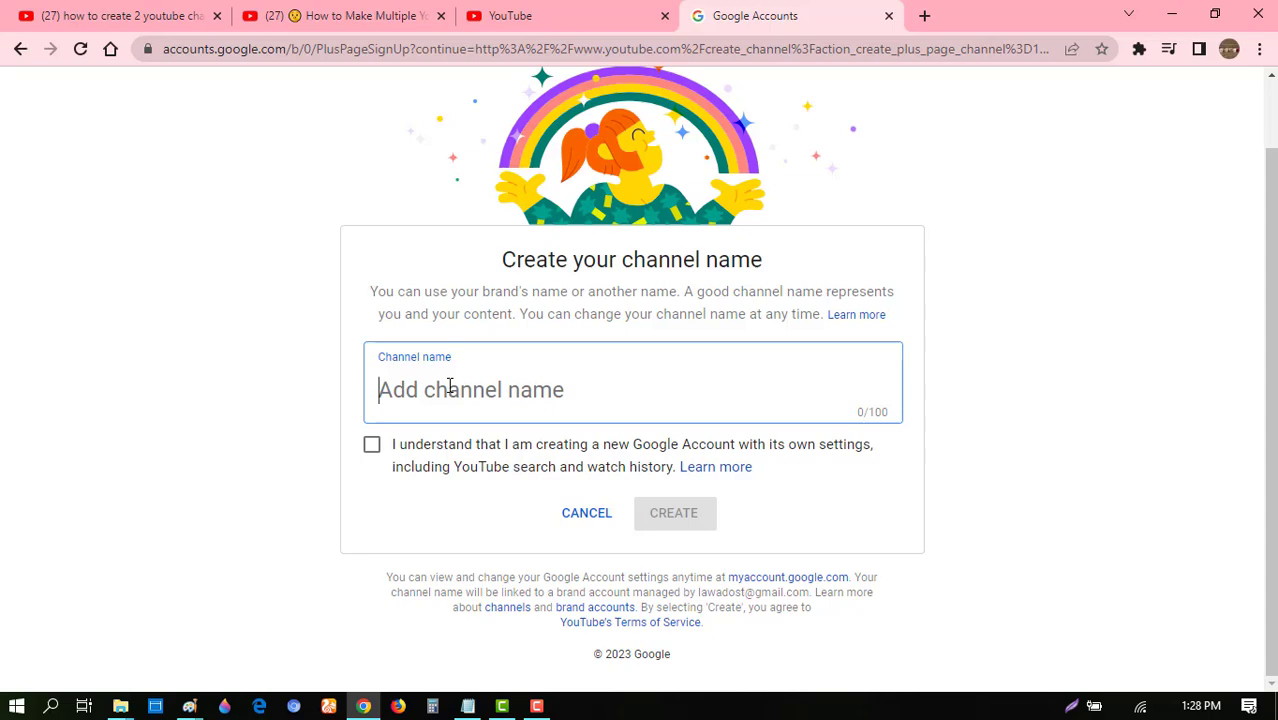
type("Fo")
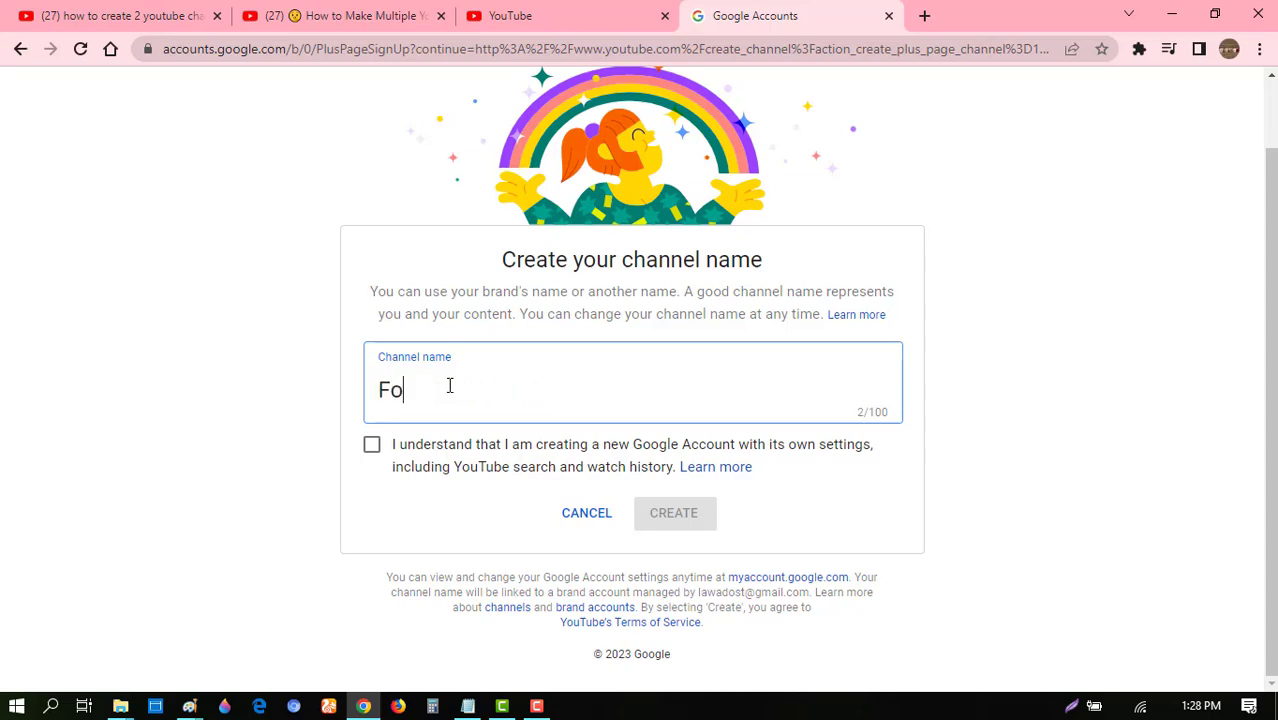
type("rex trading Step by Step")
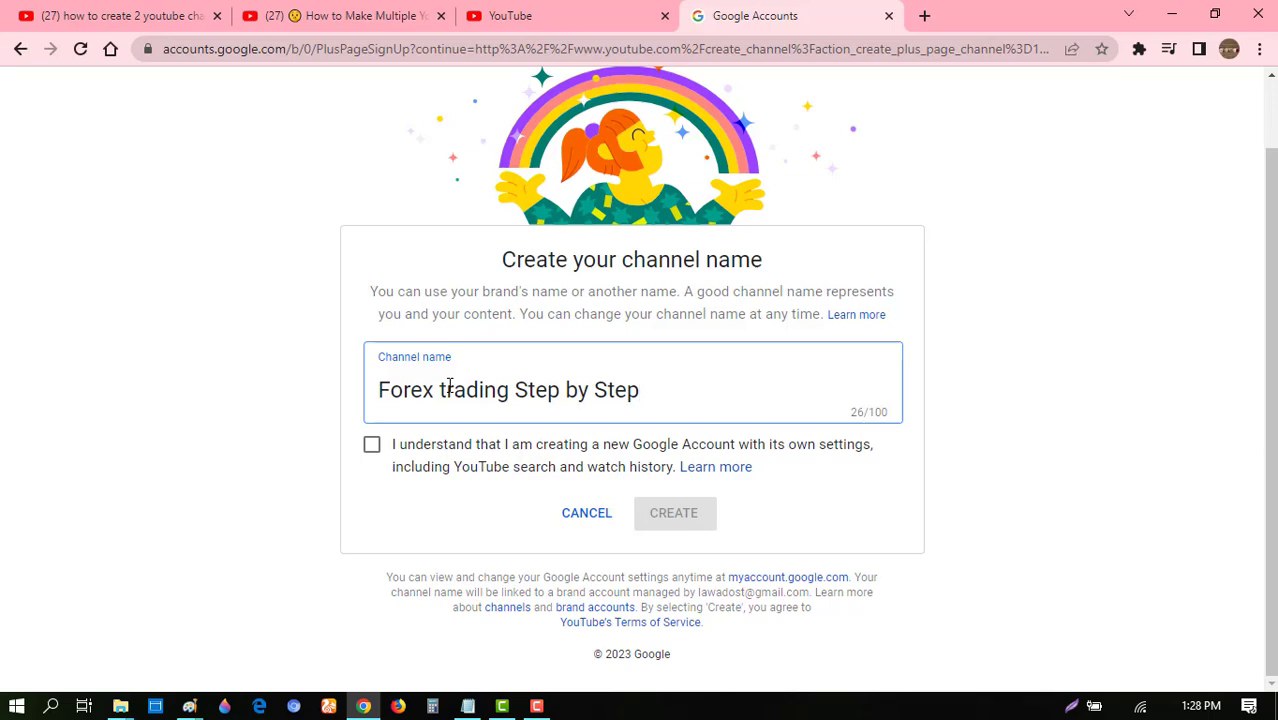
left_click(371, 449)
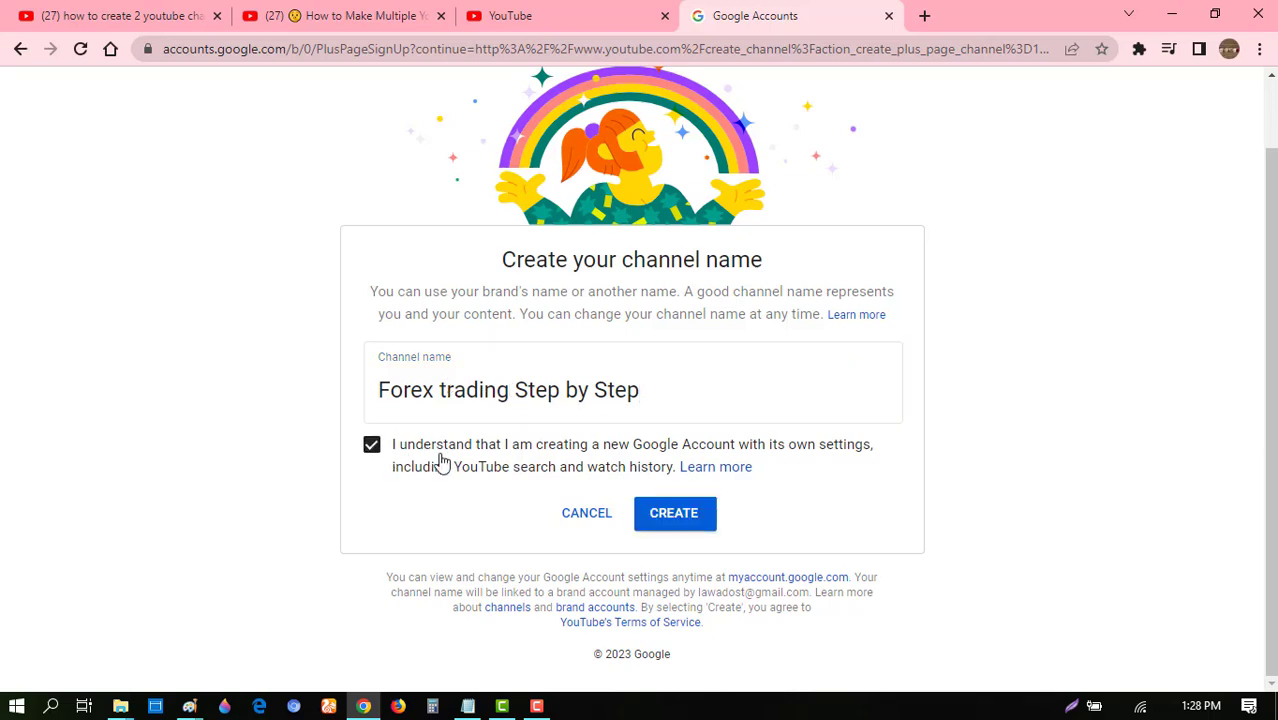
left_click(674, 515)
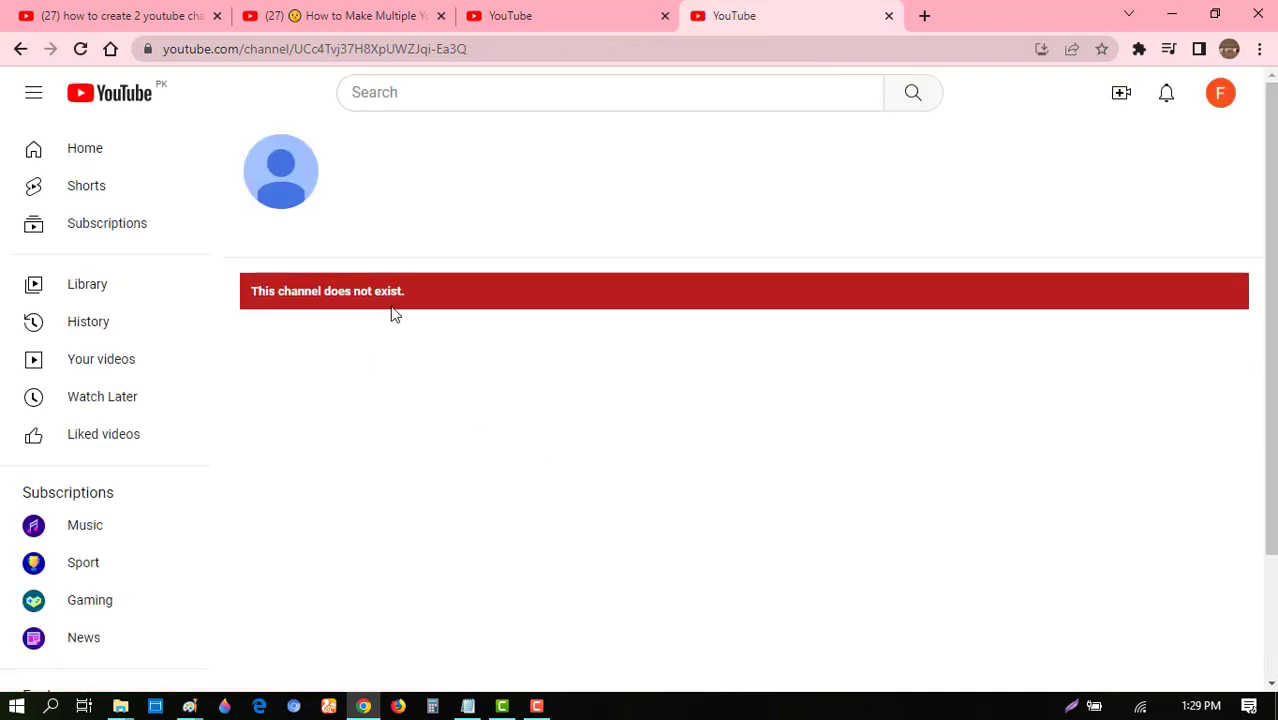
- Switch the account to the Forex trading Step by Step channel
left_click(1219, 97)
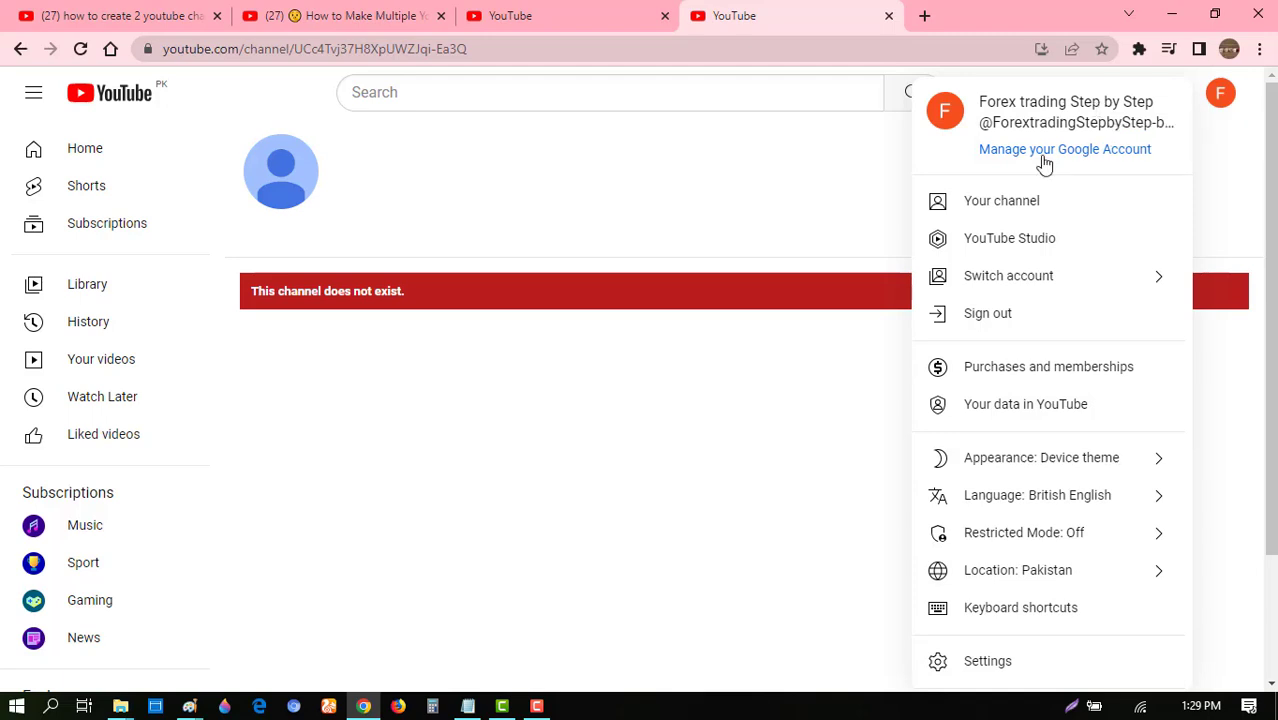
left_click(1141, 280)
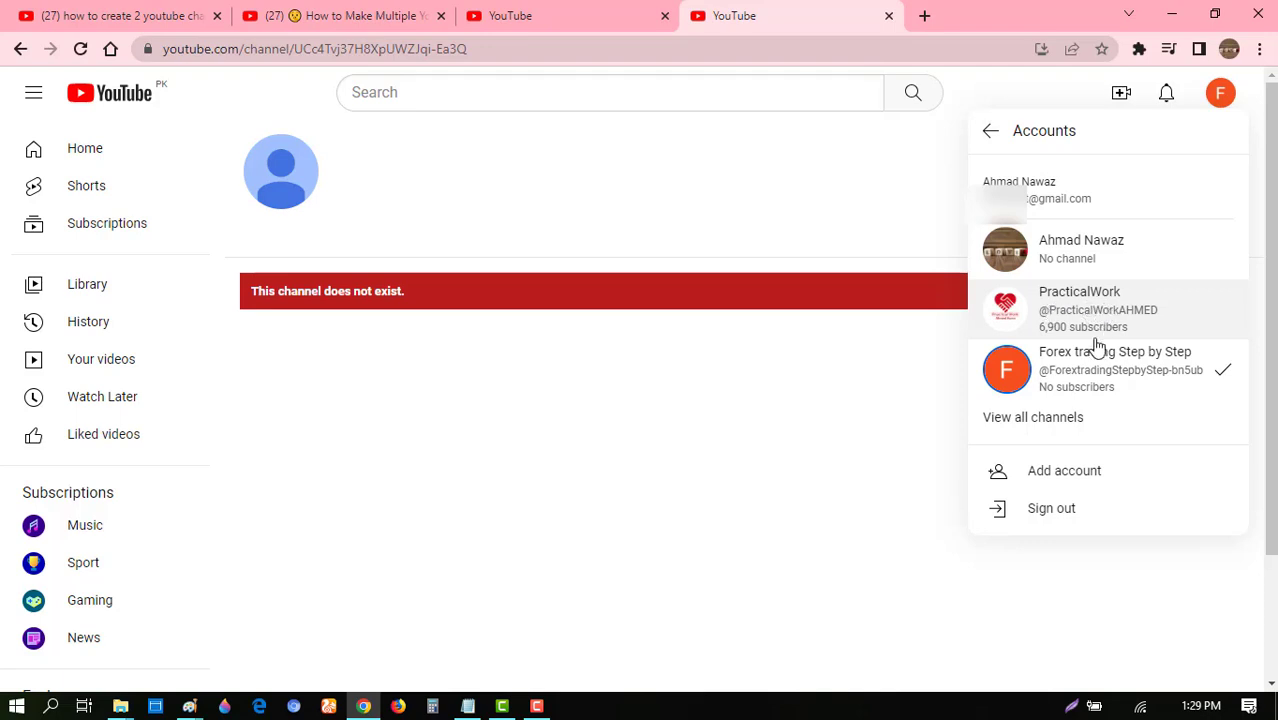
left_click(1084, 372)
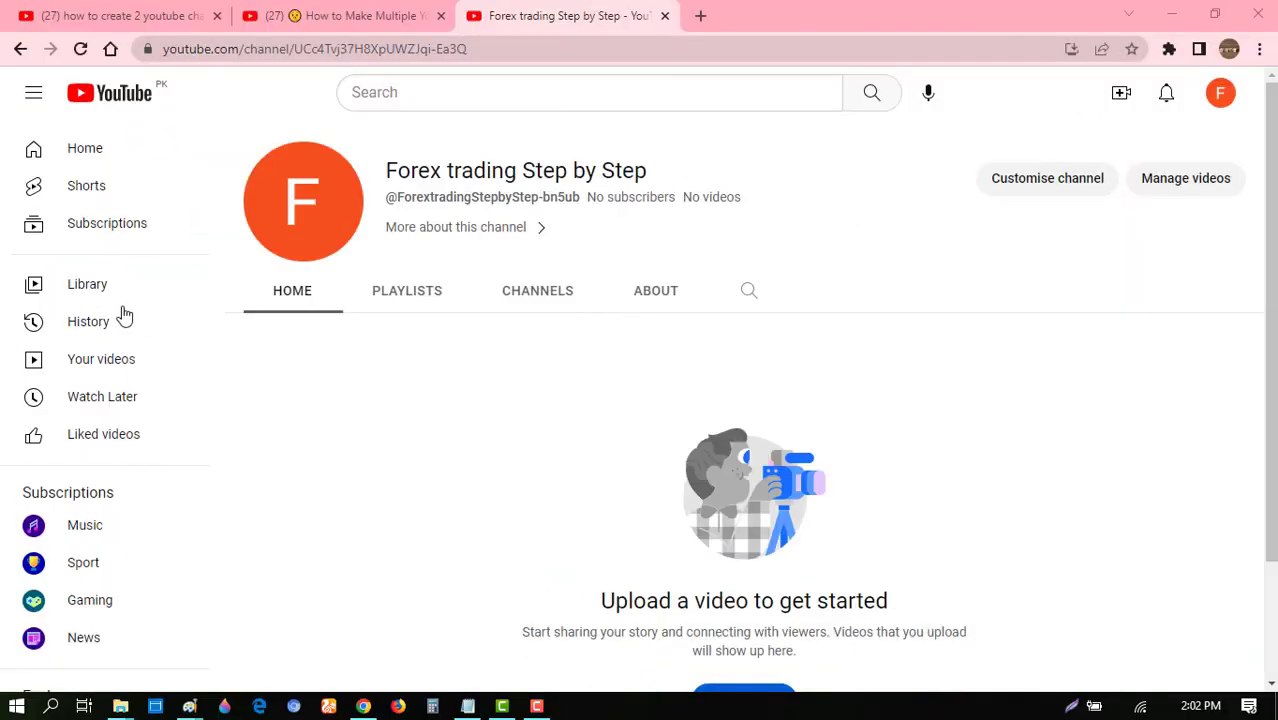
- Open the channel's Settings from the sidebar to view its feature eligibility
scroll(148, 502, "down", 5)
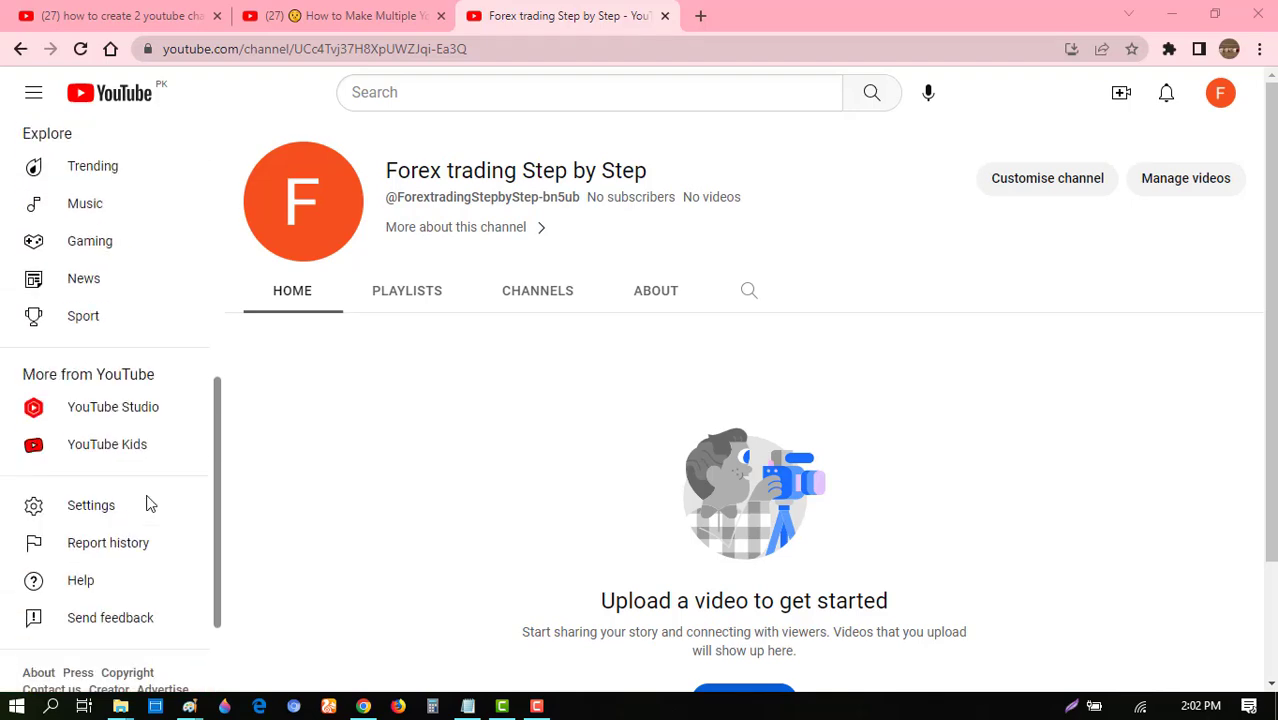
scroll(148, 502, "down", 3)
left_click(30, 375)
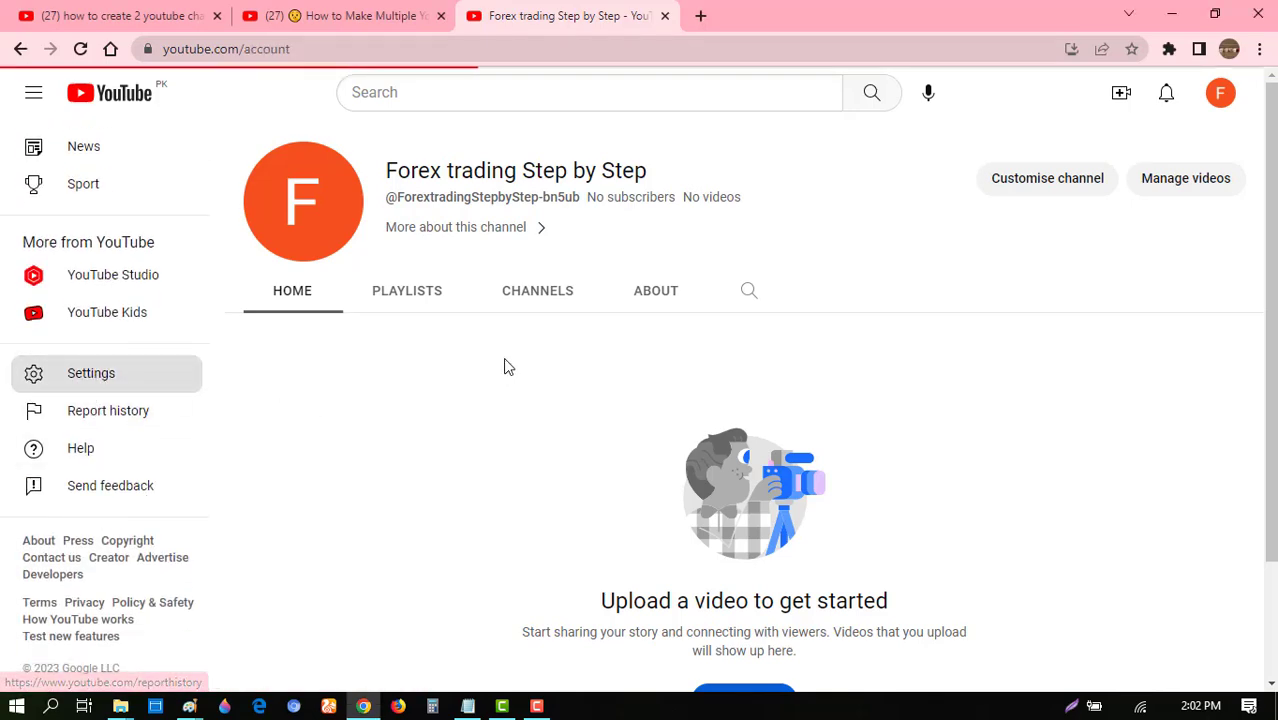
scroll(474, 314, "up", 2)
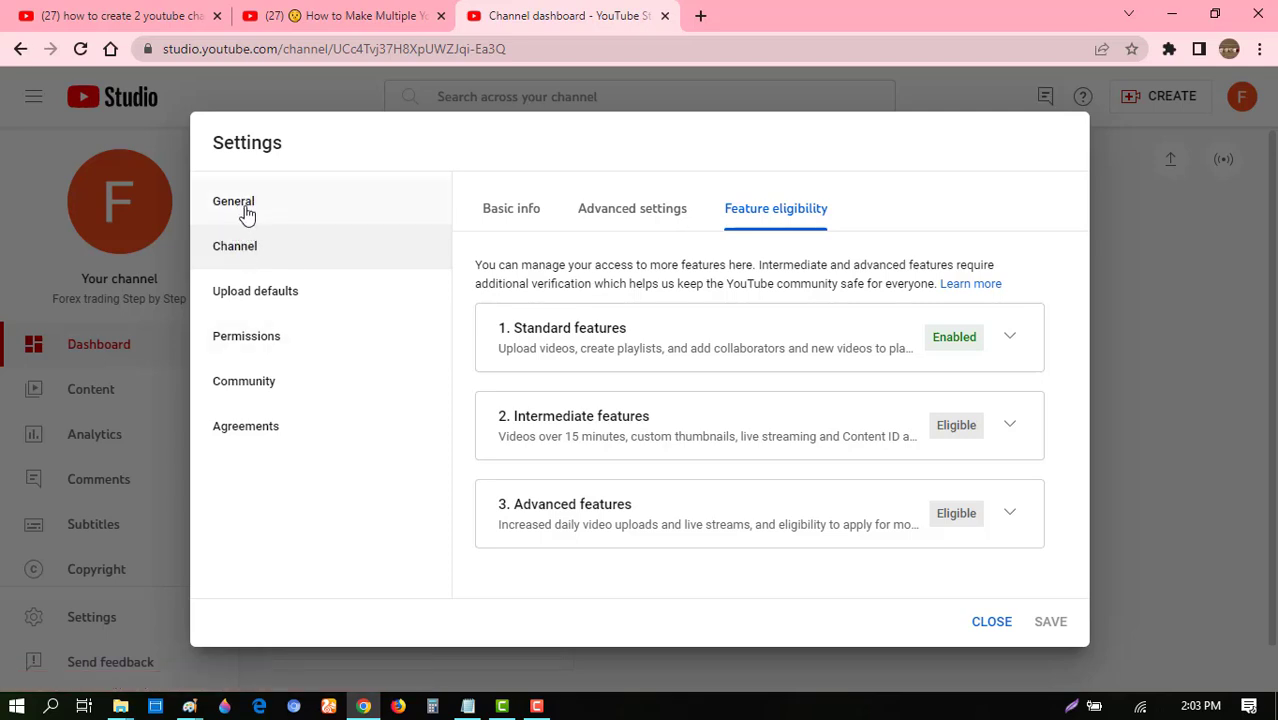
- Check the General currency list unchanged, then open the Channel tab's Country of residence dropdown
left_click(244, 211)
left_click(739, 254)
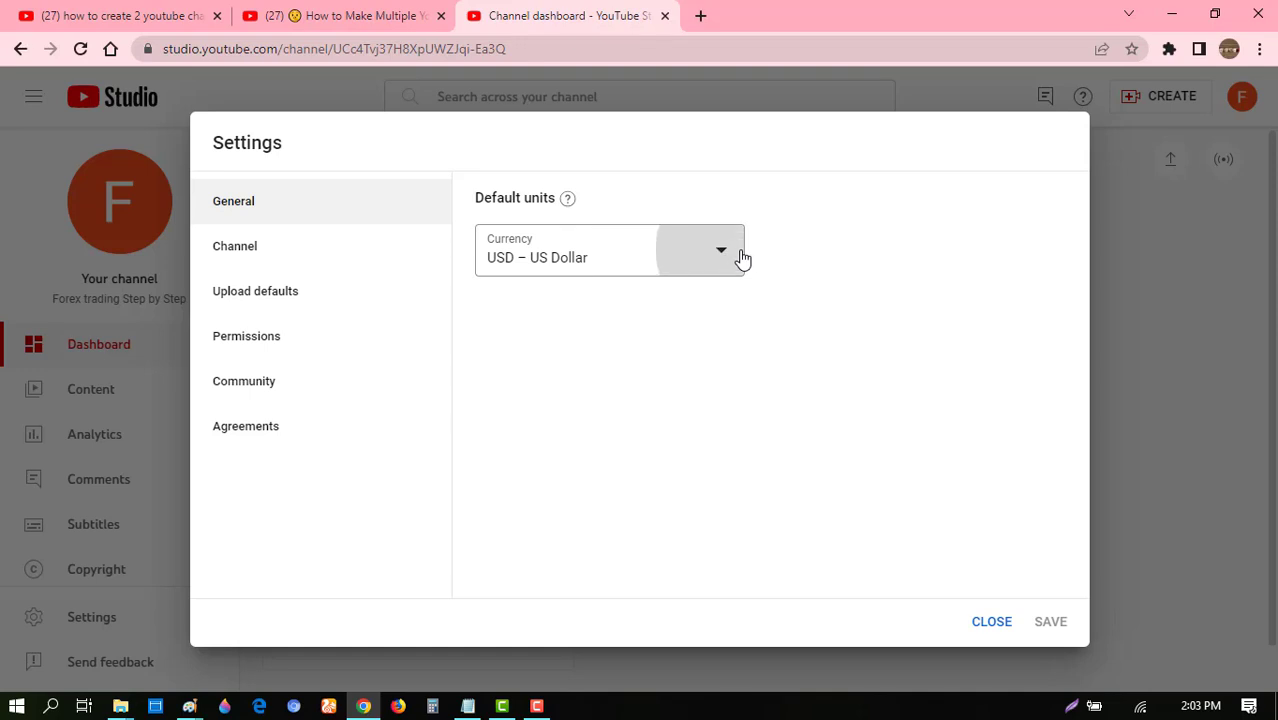
left_click(783, 244)
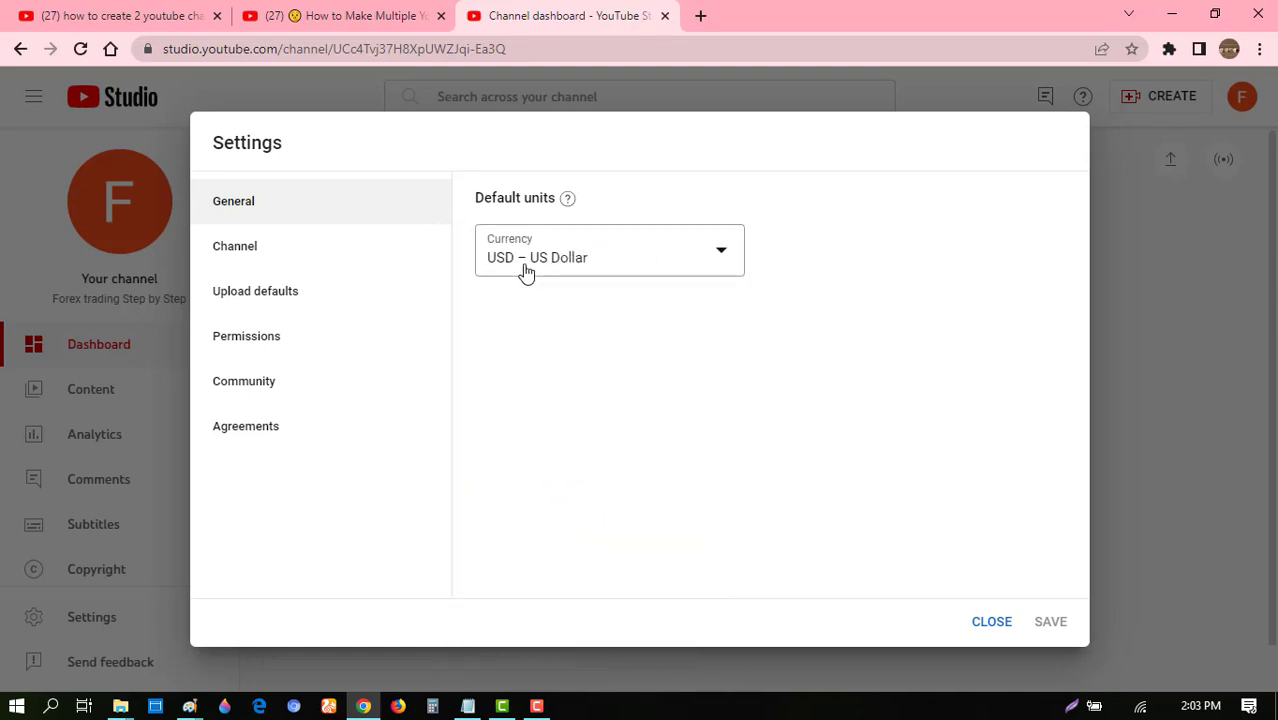
left_click(262, 251)
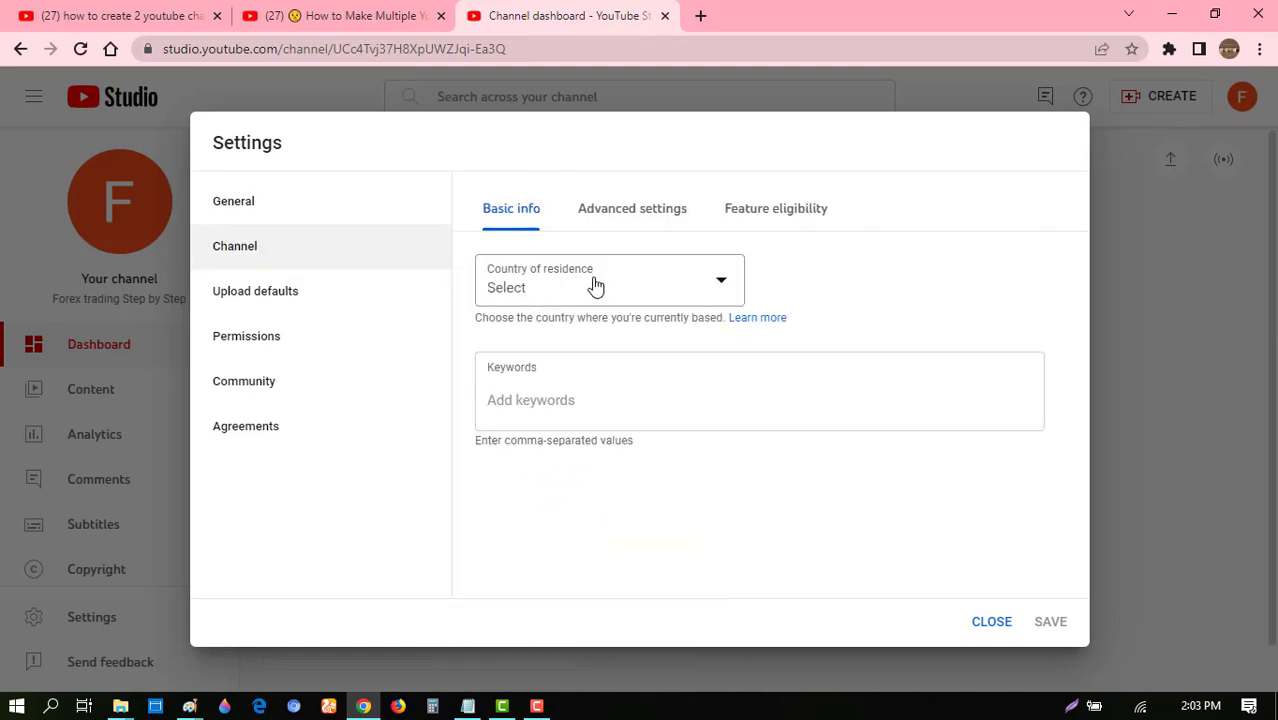
left_click(727, 288)
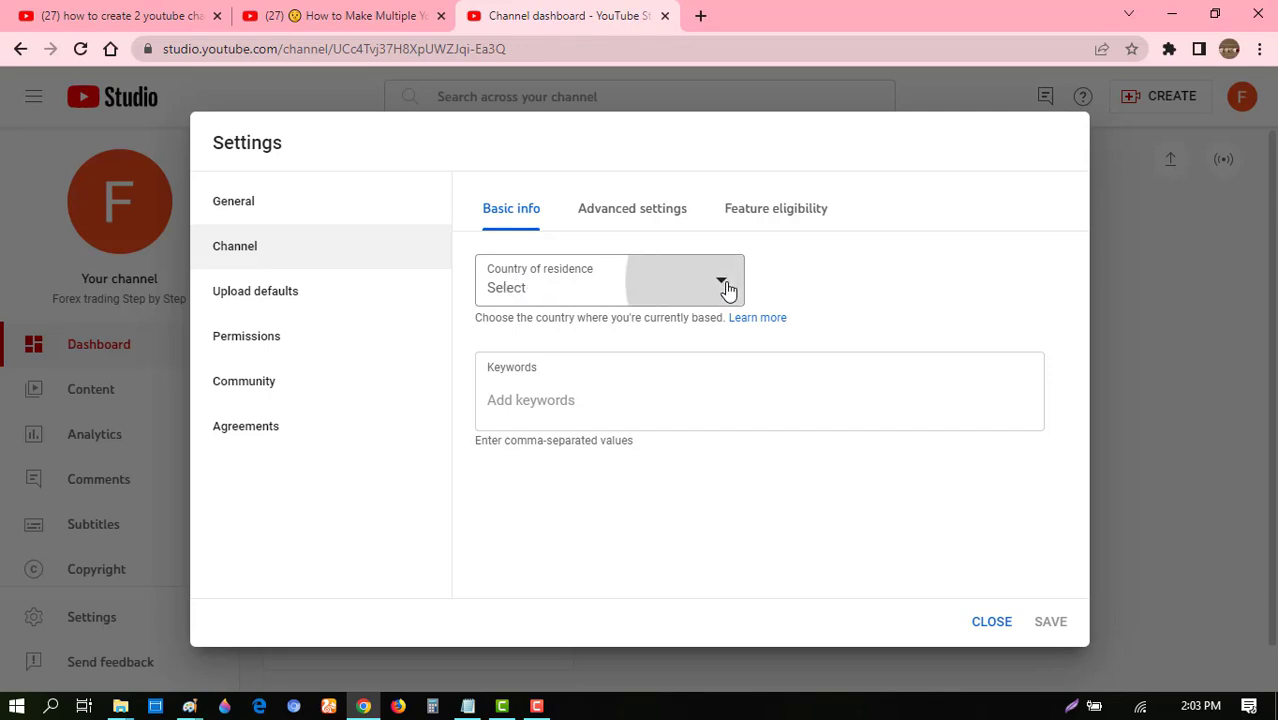
scroll(568, 408, "down", 20)
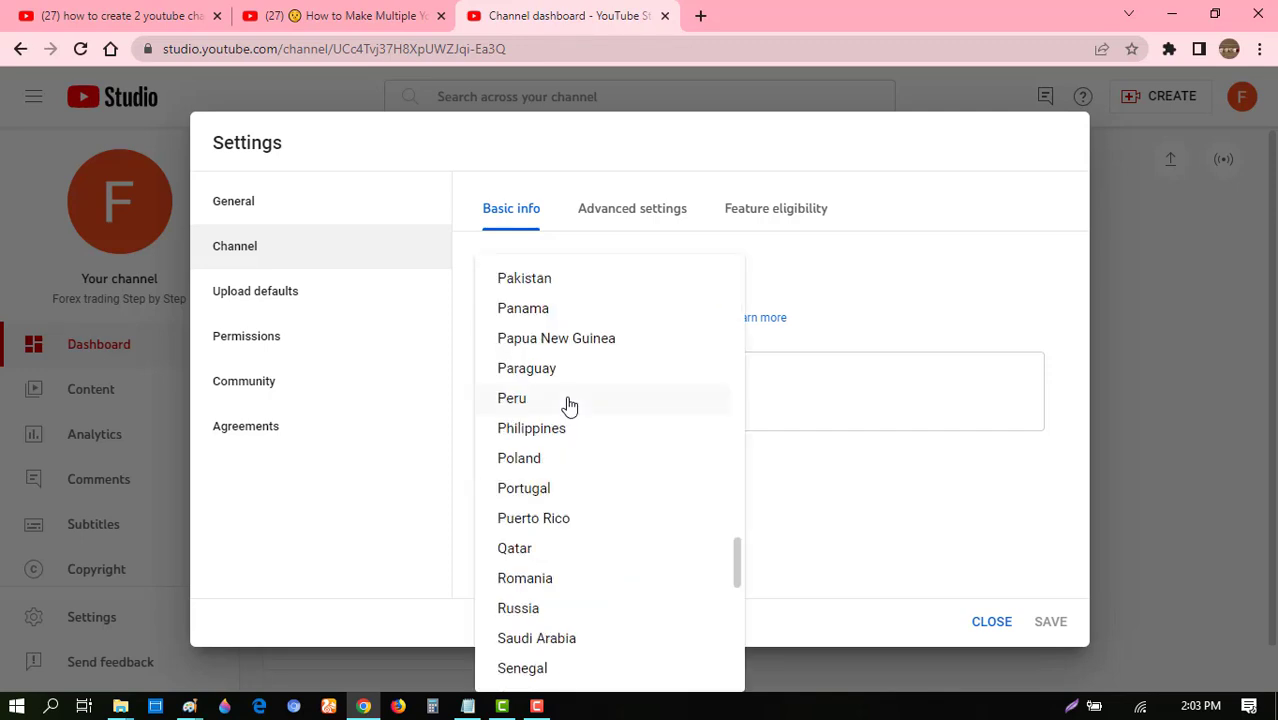
scroll(565, 411, "up", 1)
- Set the country to Pakistan and add eleven keywords, starting 'forex teading', pasting the rest
left_click(546, 377)
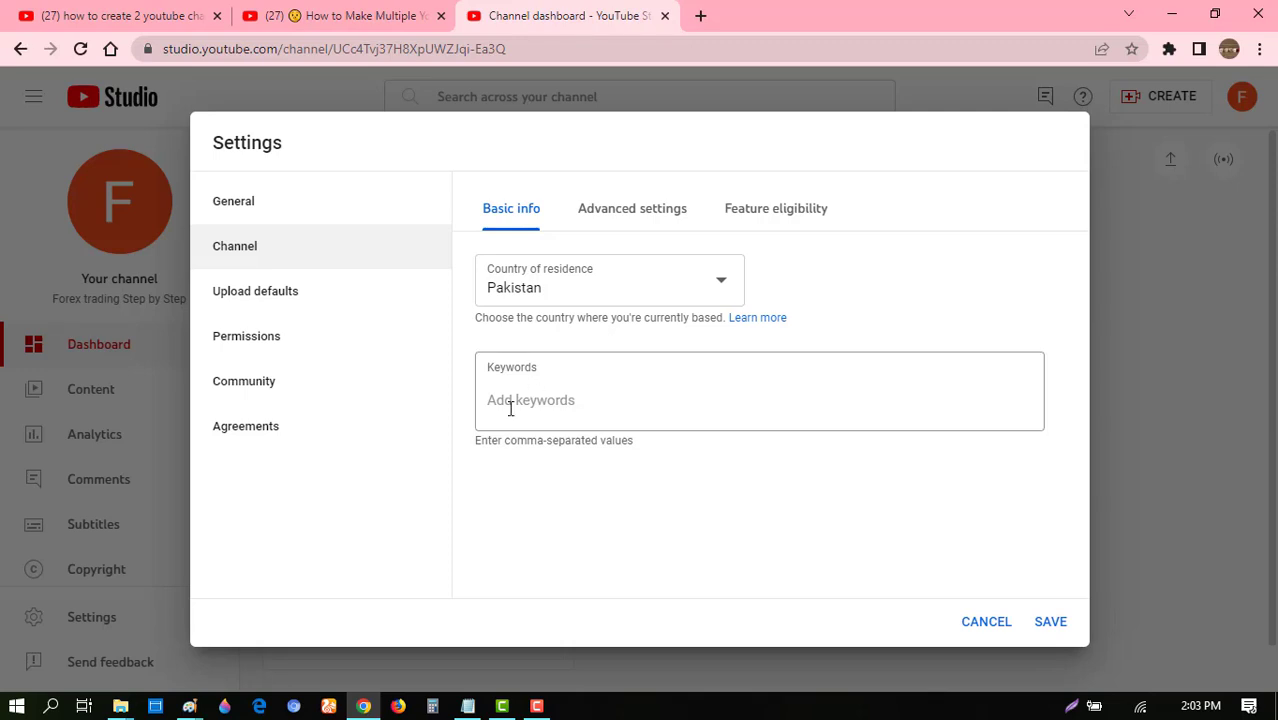
left_click(513, 403)
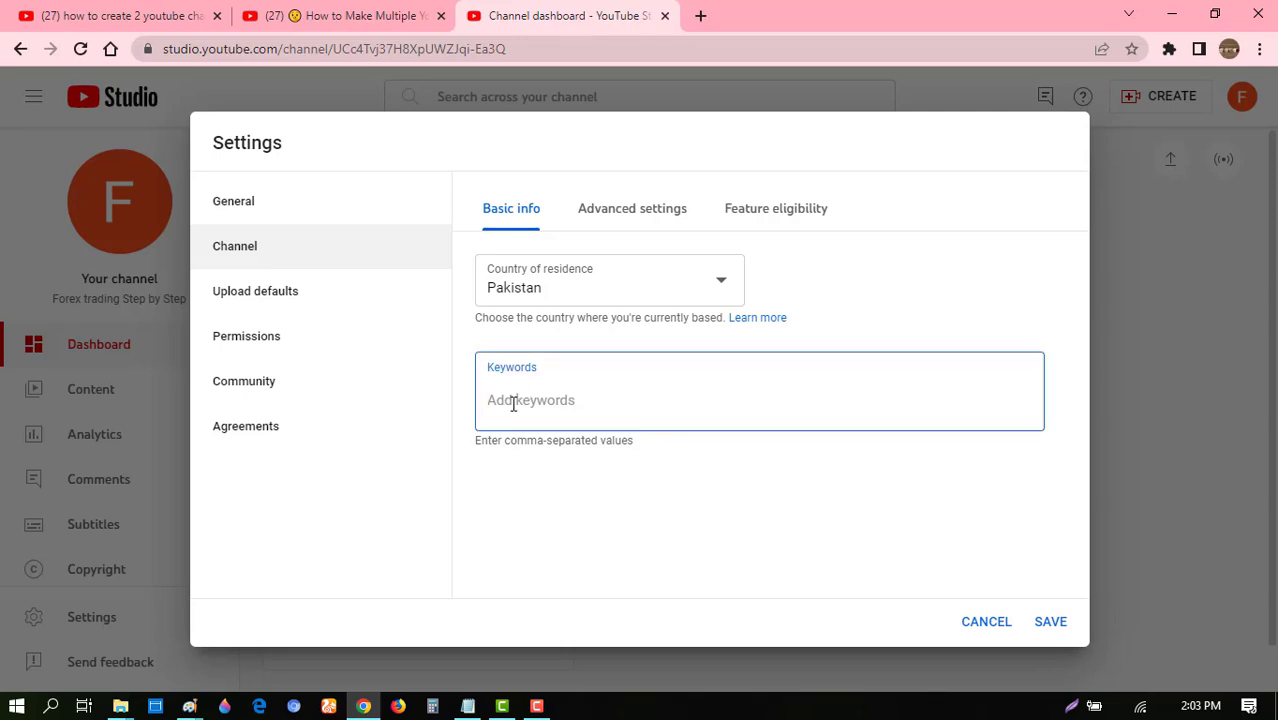
type("forex teading")
type(", forax trading, forix trading, forex seekho")
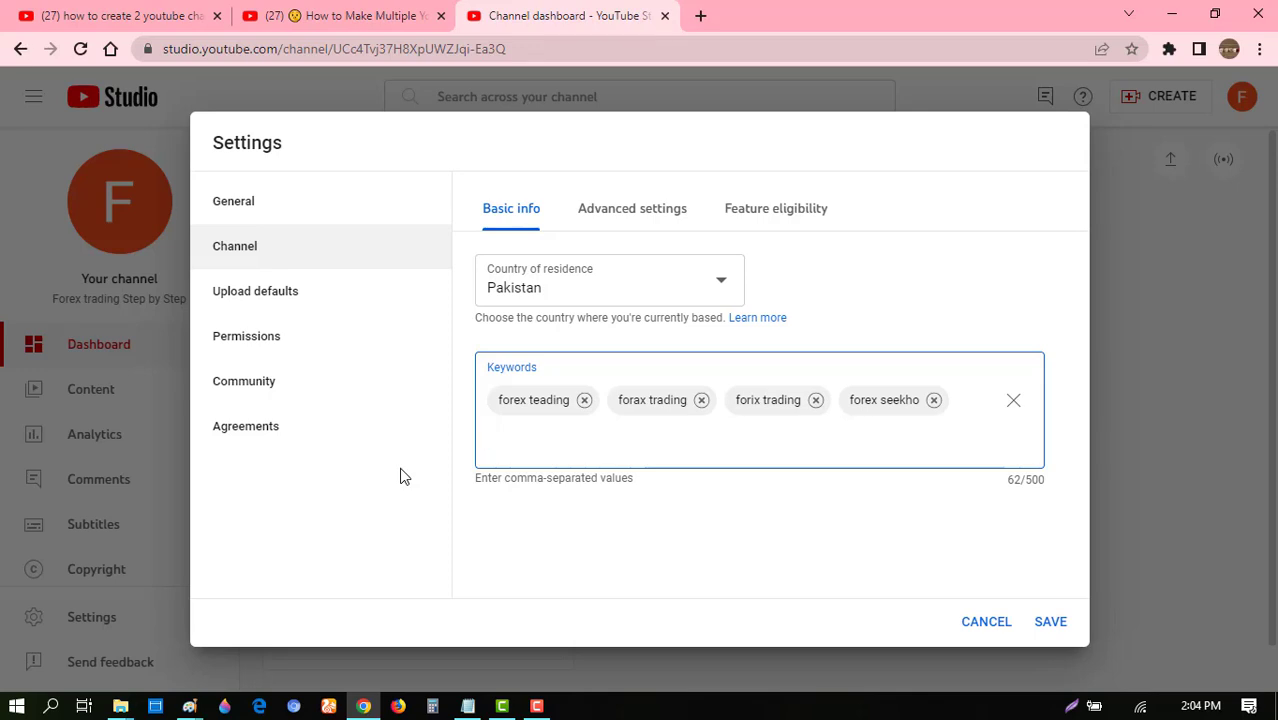
type("forux, trading, live trading, gold trading, learn trading, basic trading, forex basic")
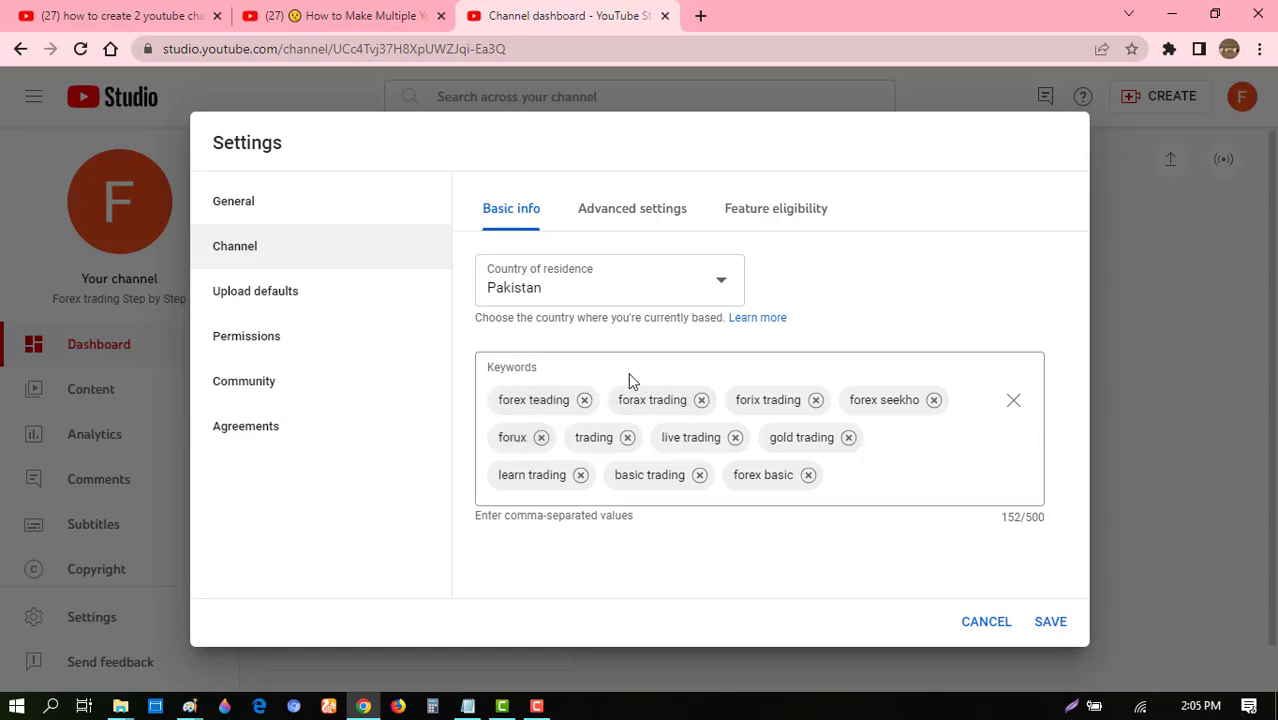
- Paste the prepared channel description into the upload defaults description field
left_click(252, 302)
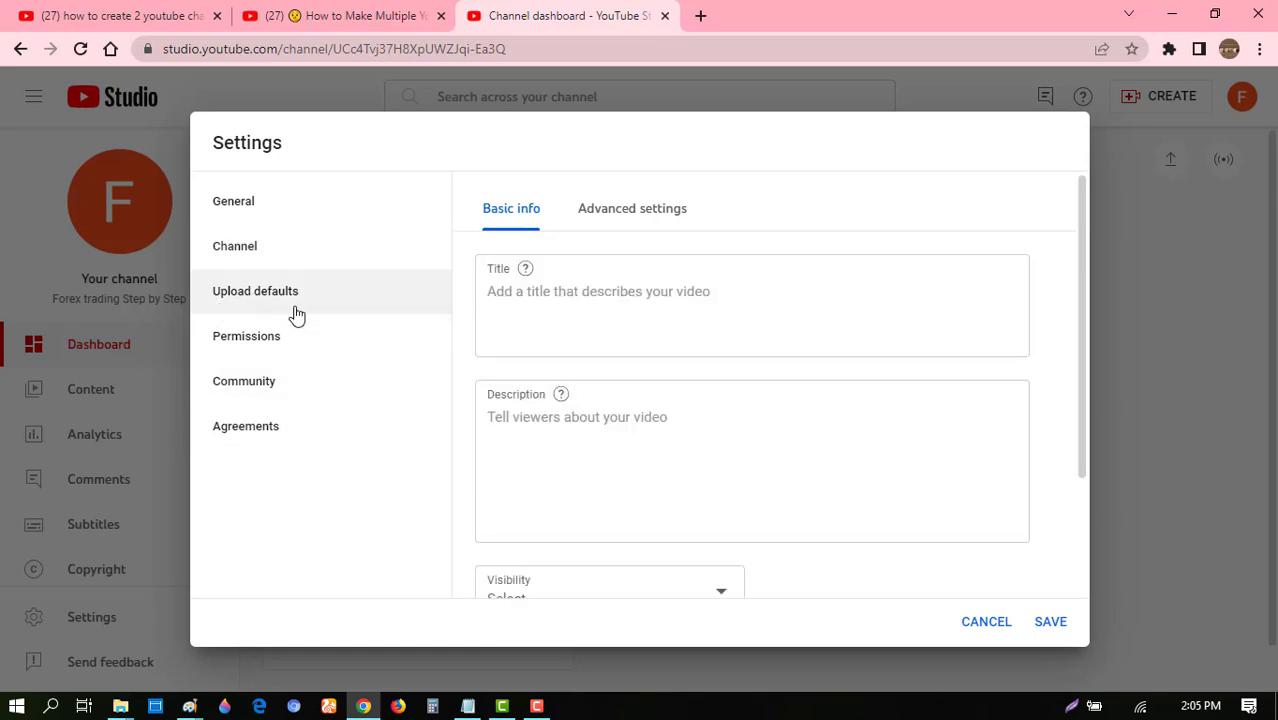
left_click(530, 292)
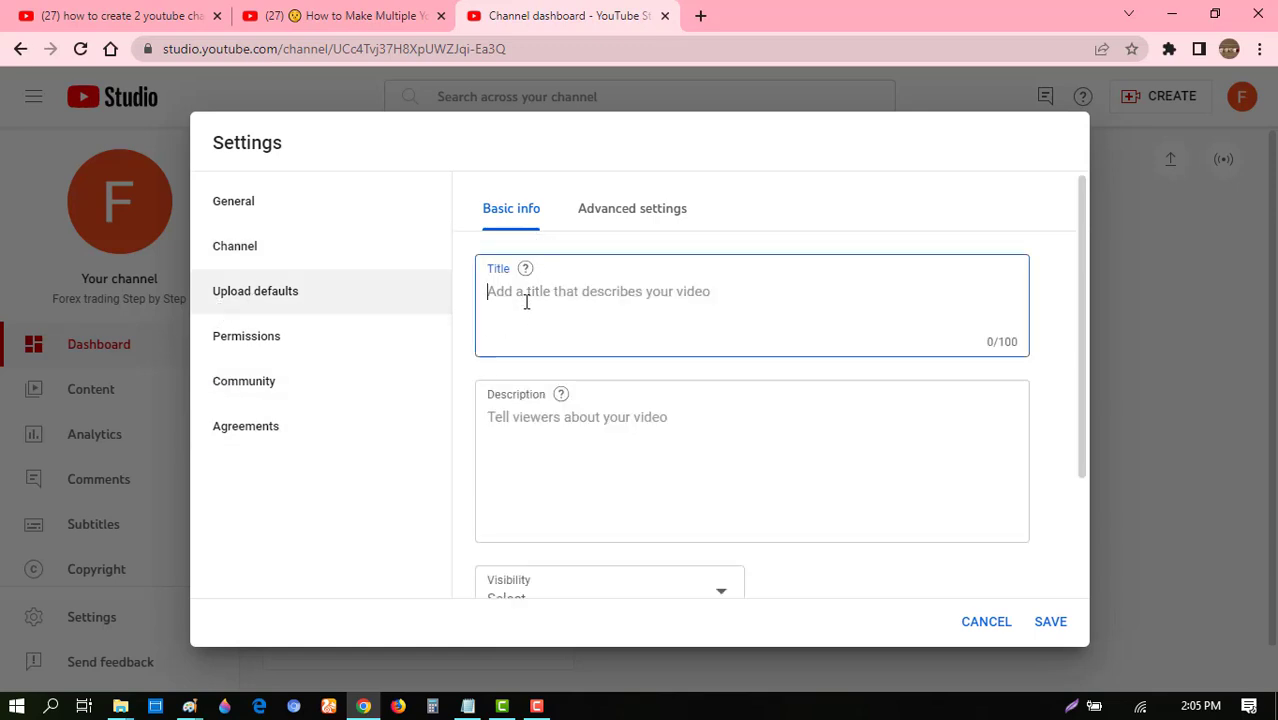
left_click(537, 432)
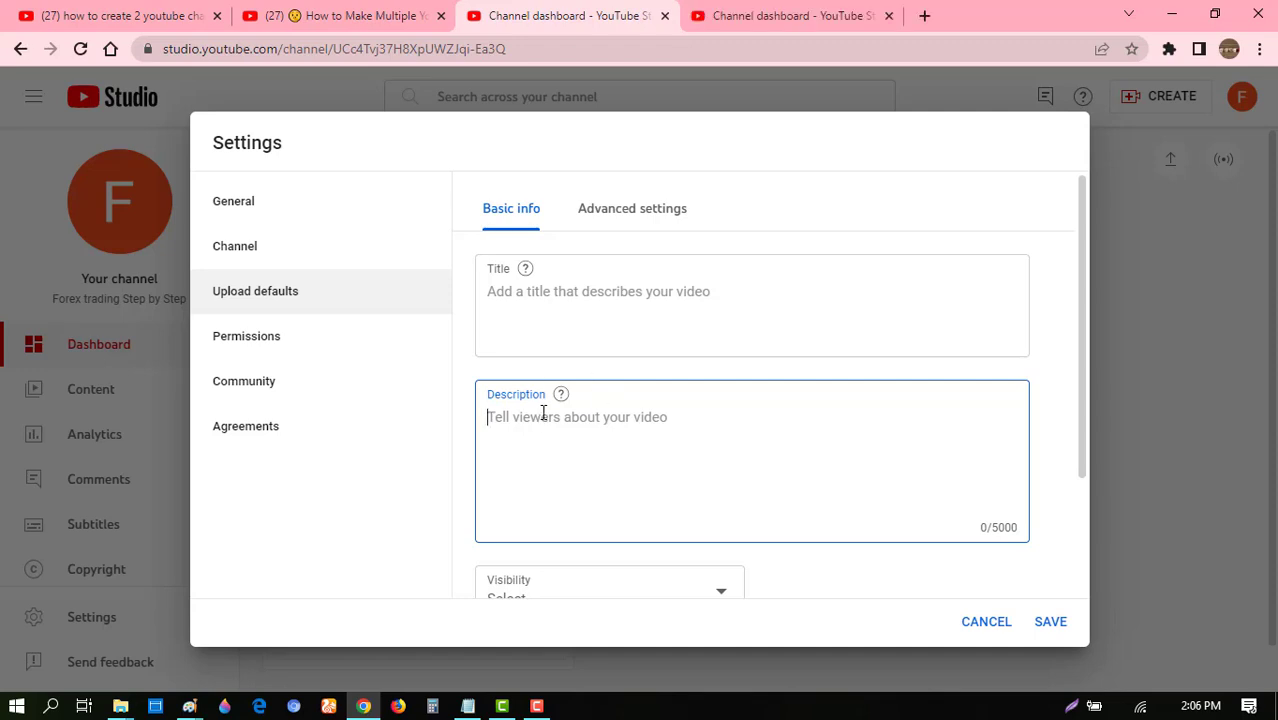
key("ctrl+v")
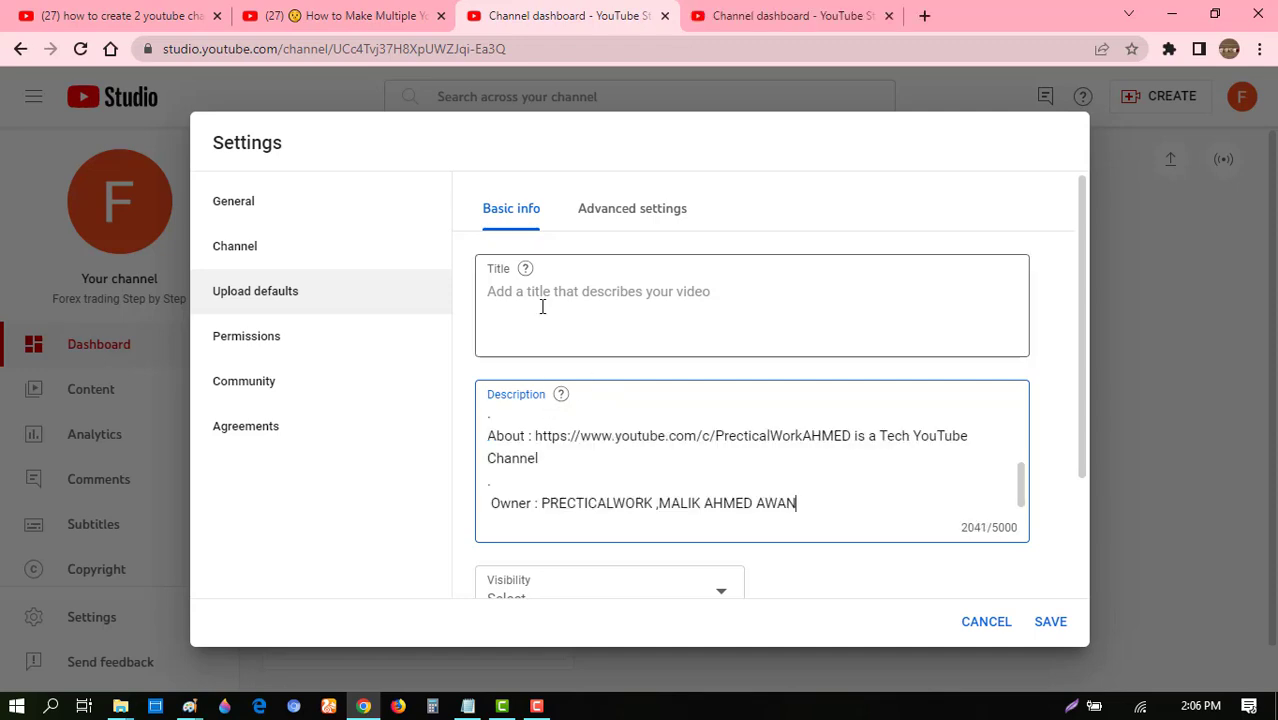
- Set the default upload title to 'new vidio' with Public visibility
left_click(540, 298)
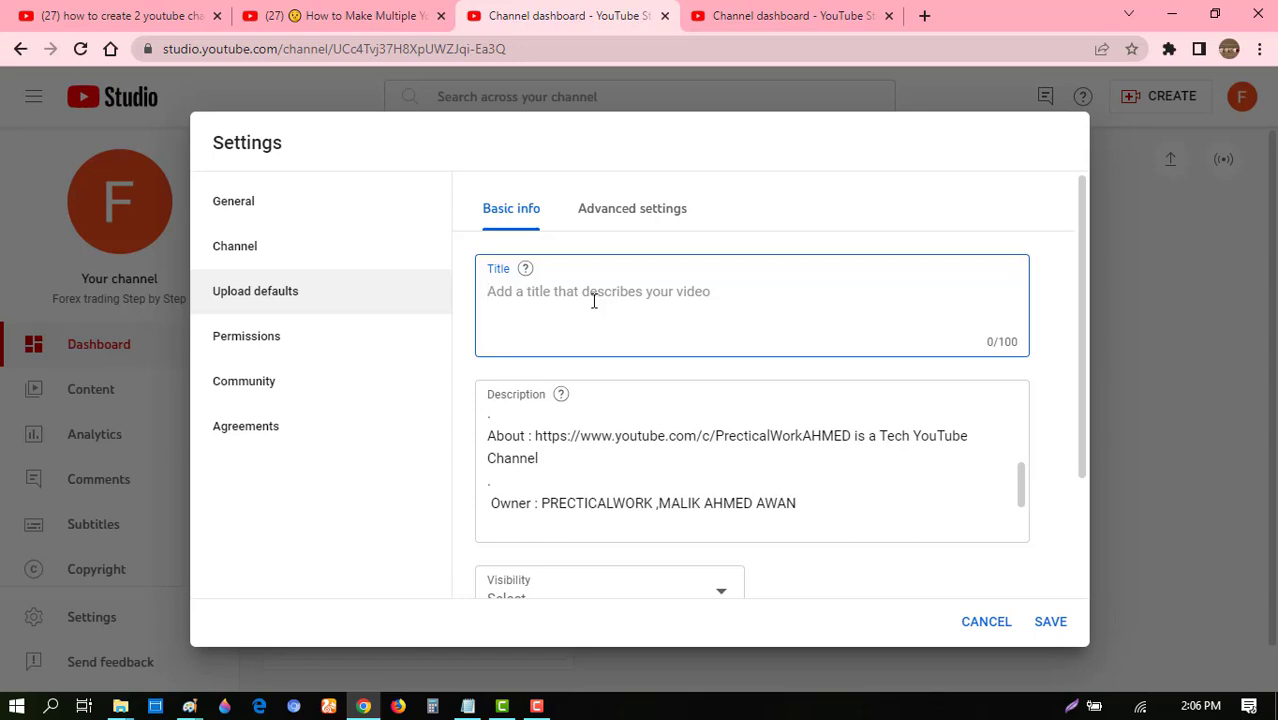
type("ne")
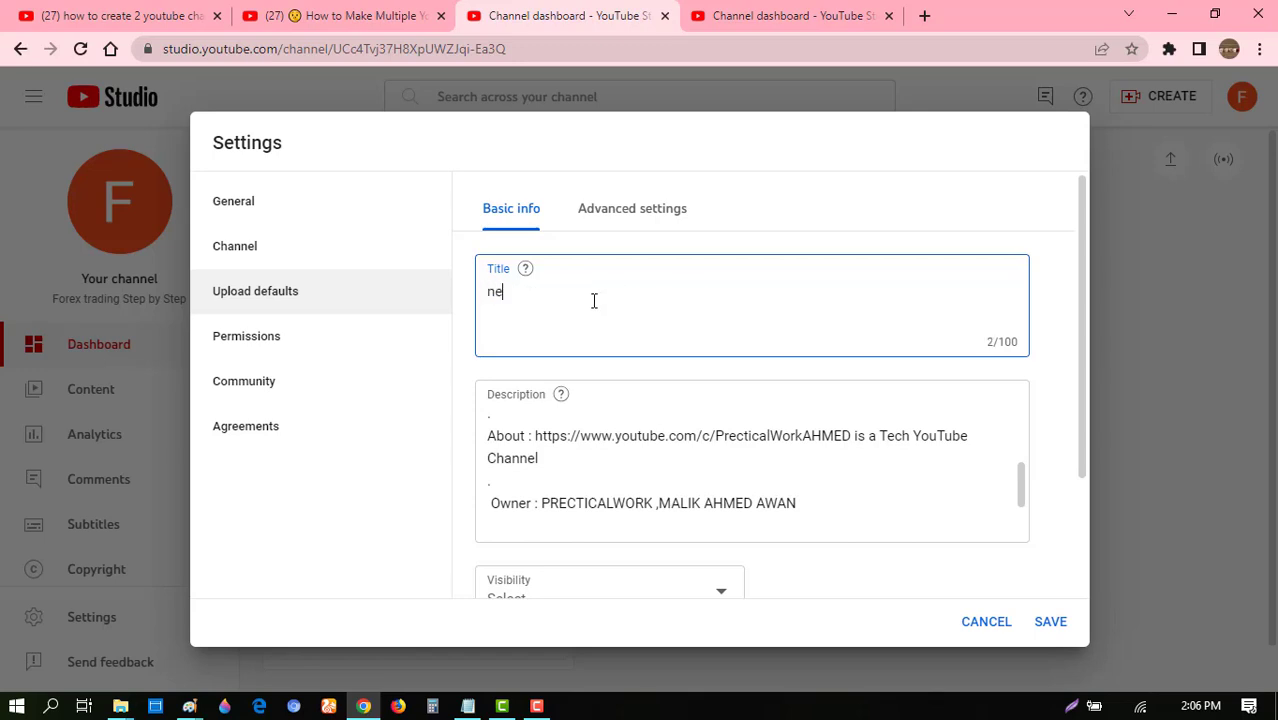
type("w vidio")
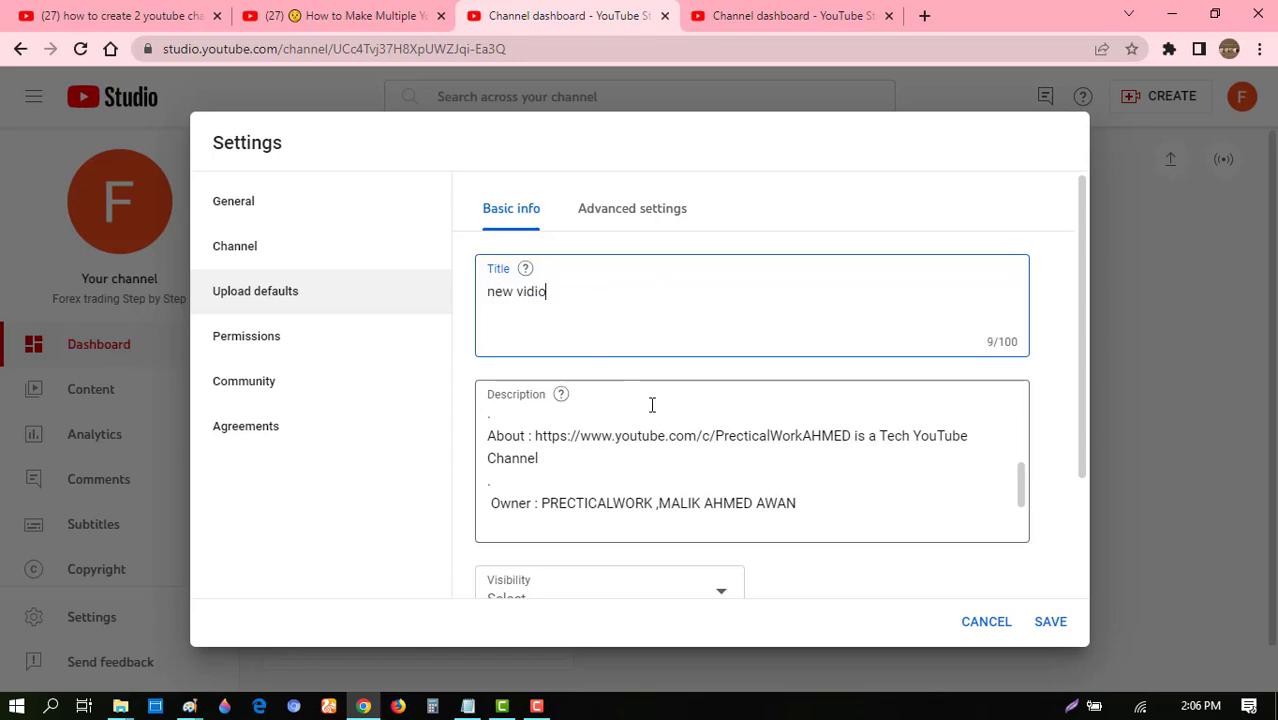
scroll(727, 452, "down", 2)
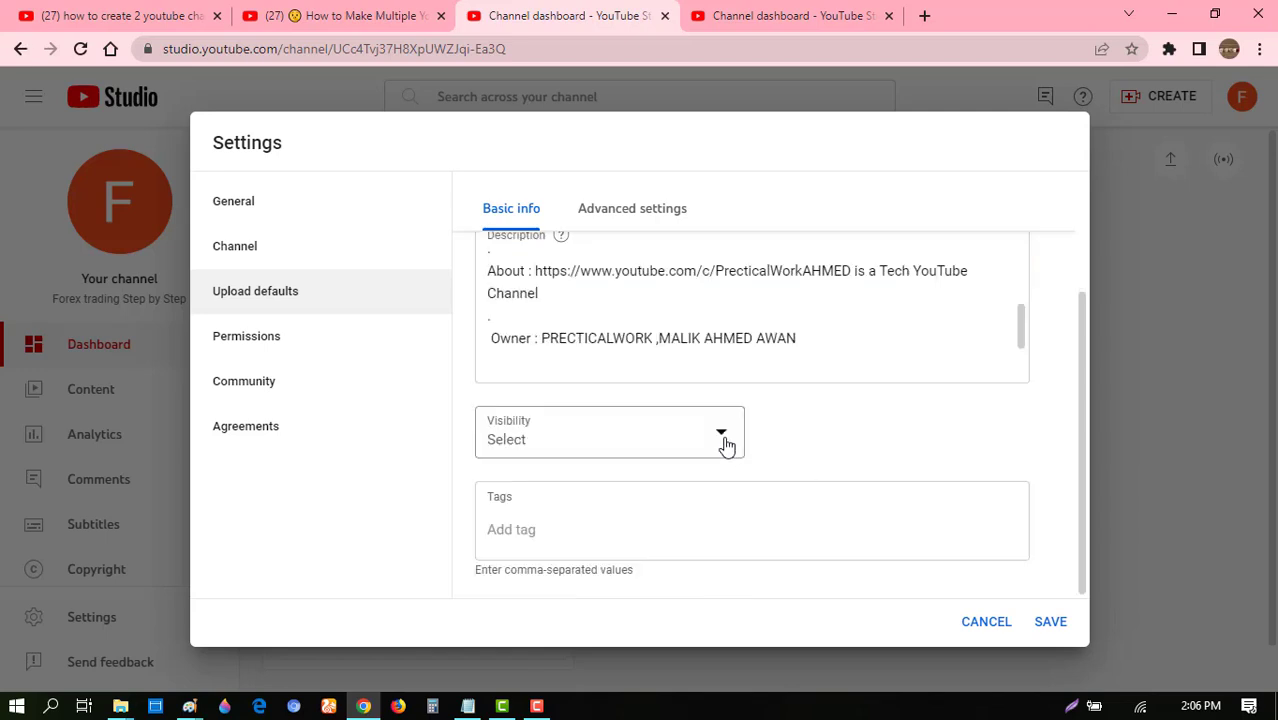
left_click(722, 440)
left_click(528, 440)
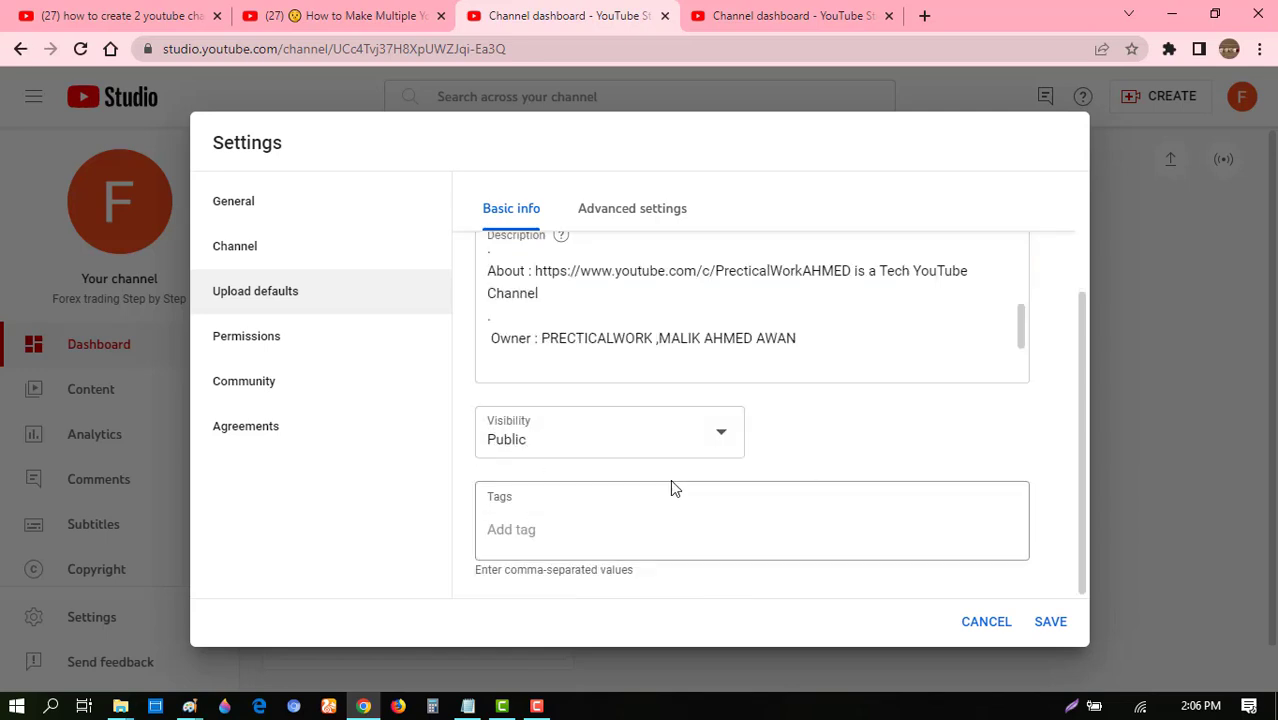
left_click(560, 533)
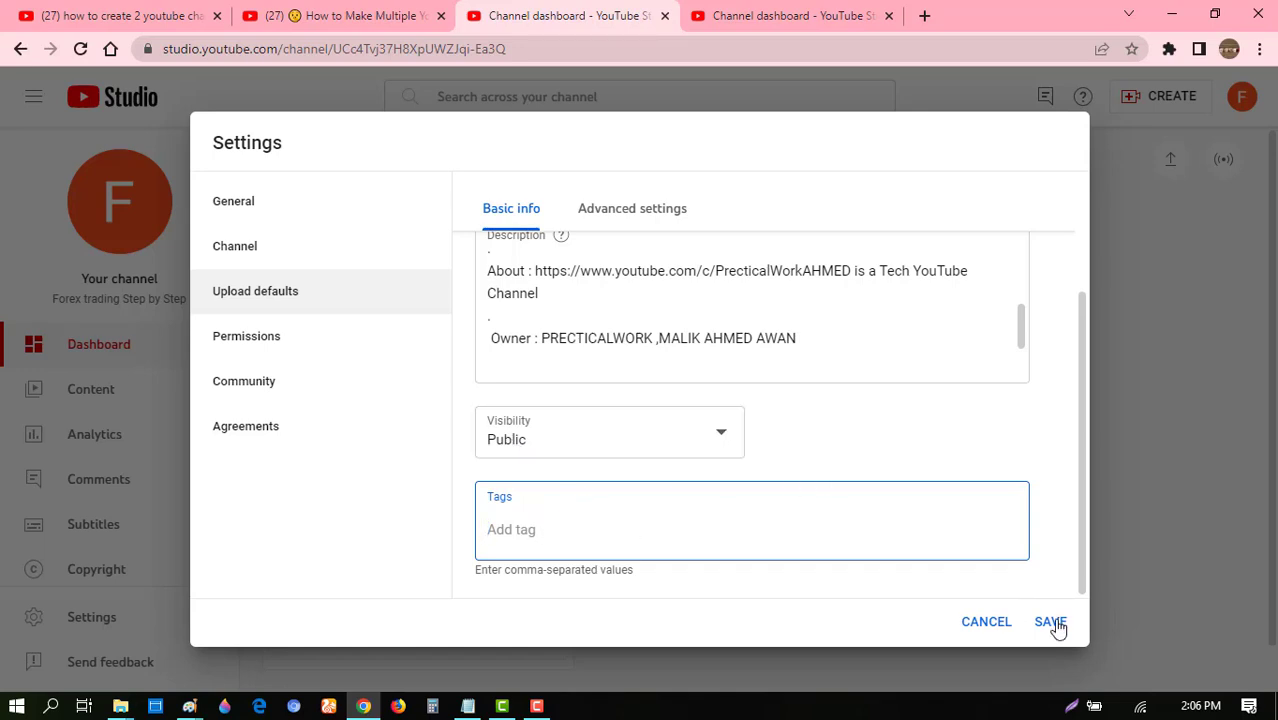
left_click(225, 340)
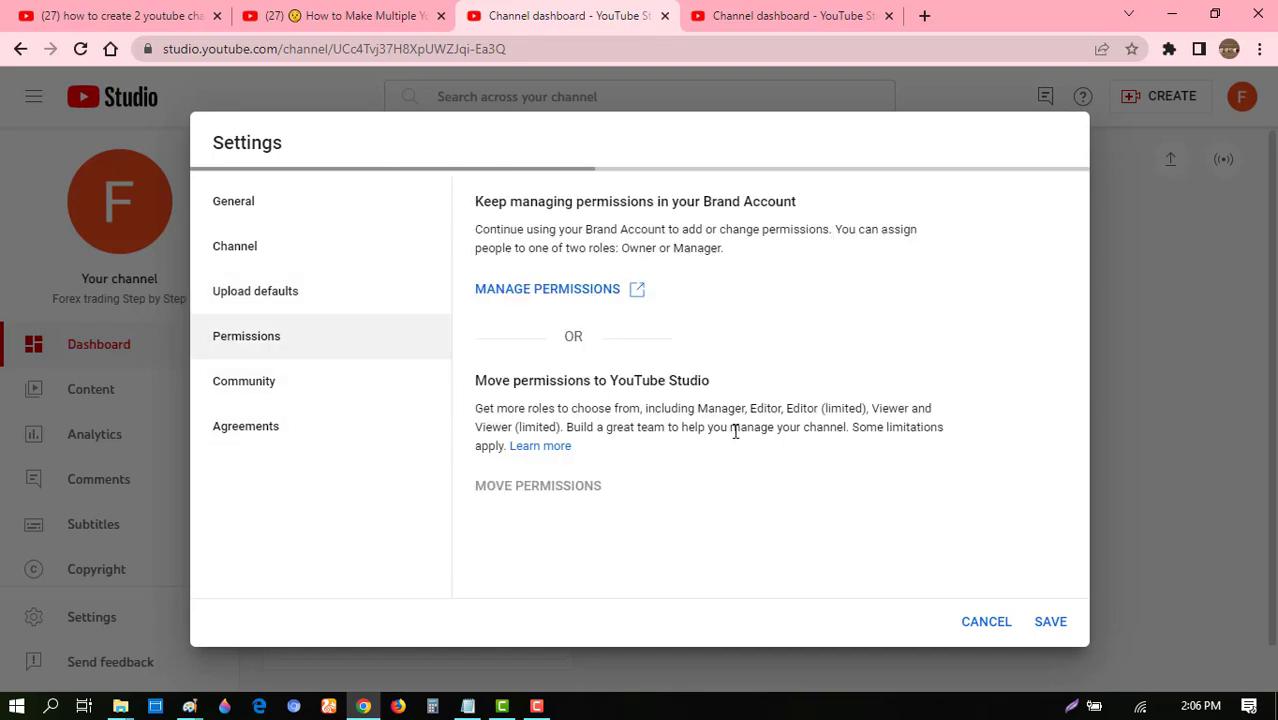
- In Community defaults, dismiss the strictness tip and select Allow all comments
left_click(277, 390)
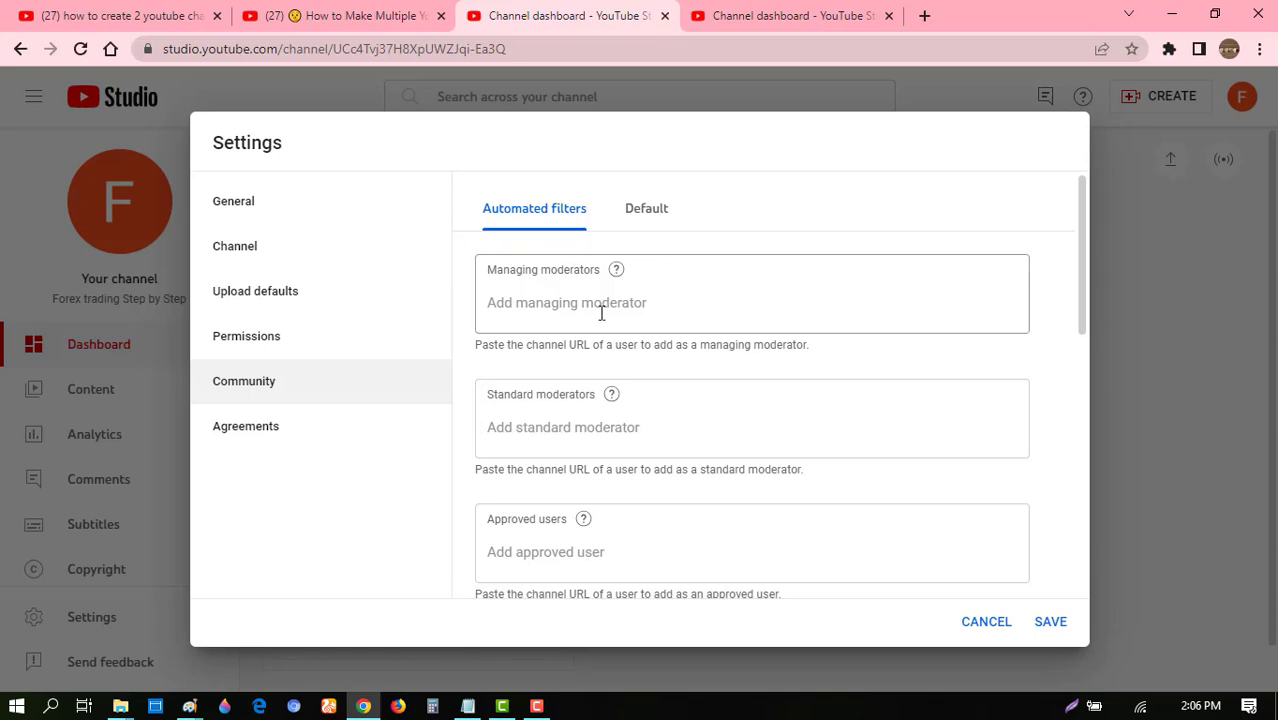
scroll(648, 460, "down", 4)
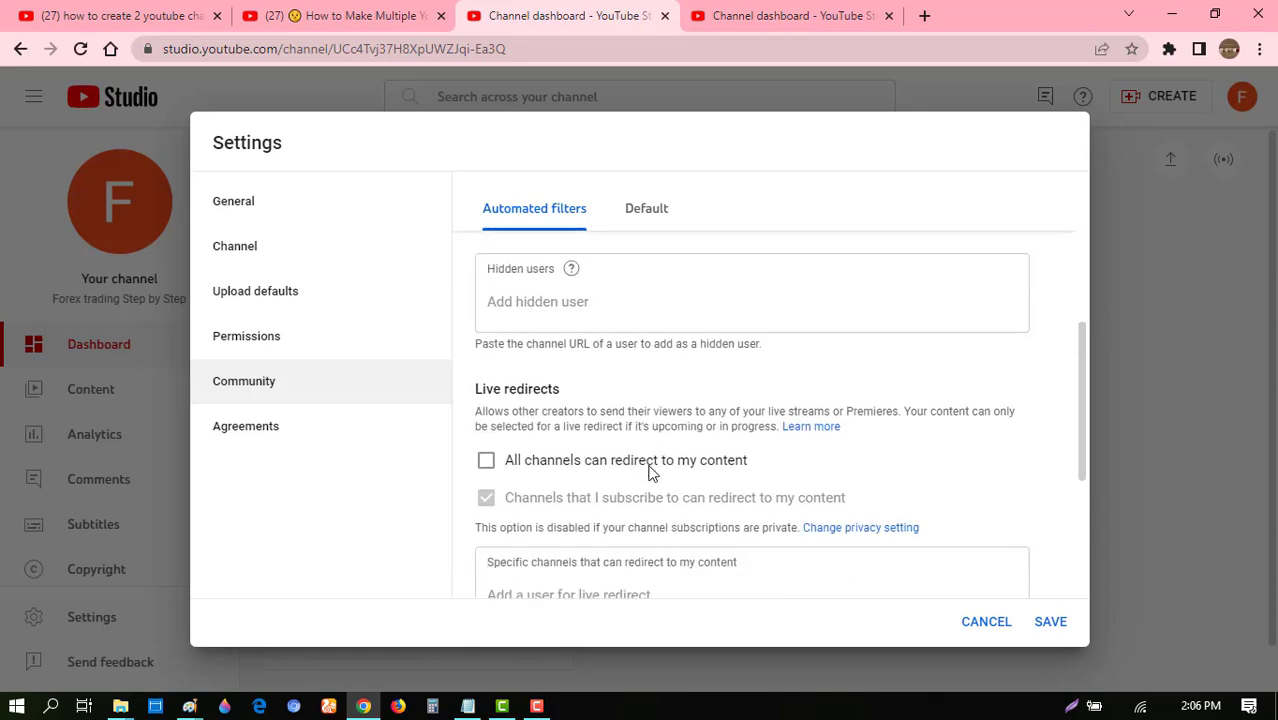
scroll(651, 474, "up", 1)
scroll(651, 474, "up", 1)
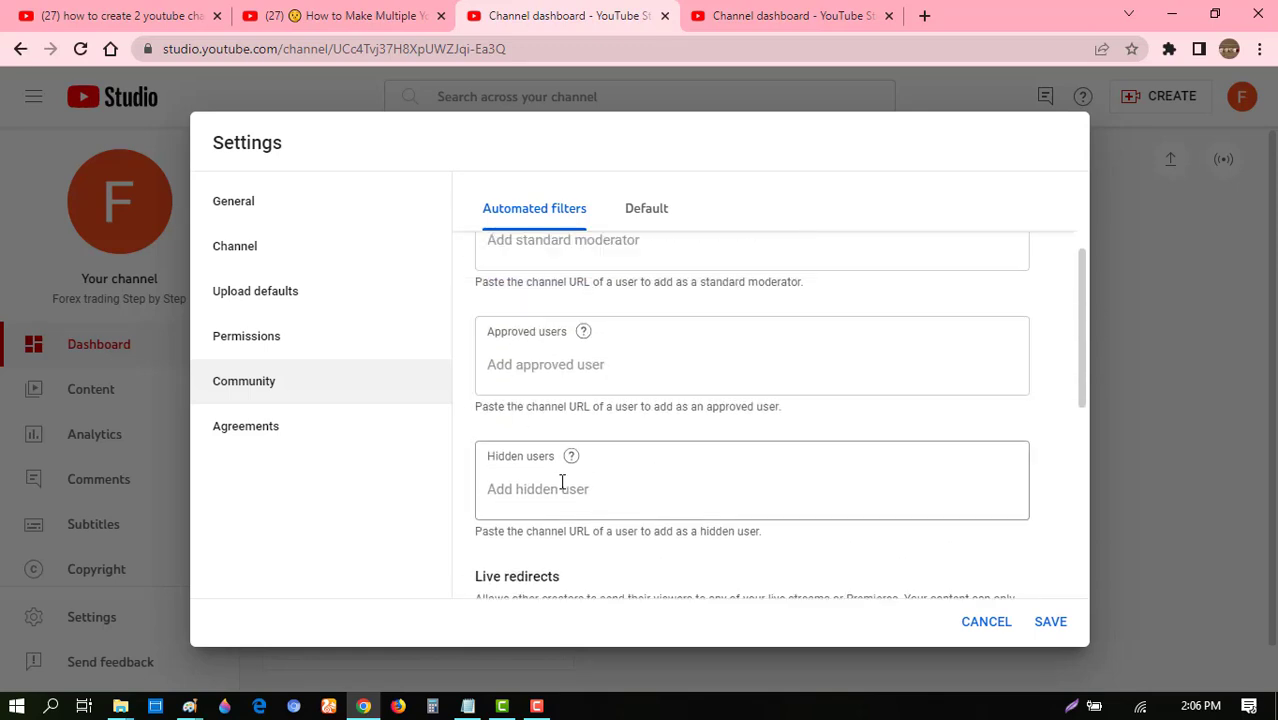
scroll(600, 380, "up", 2)
left_click(648, 210)
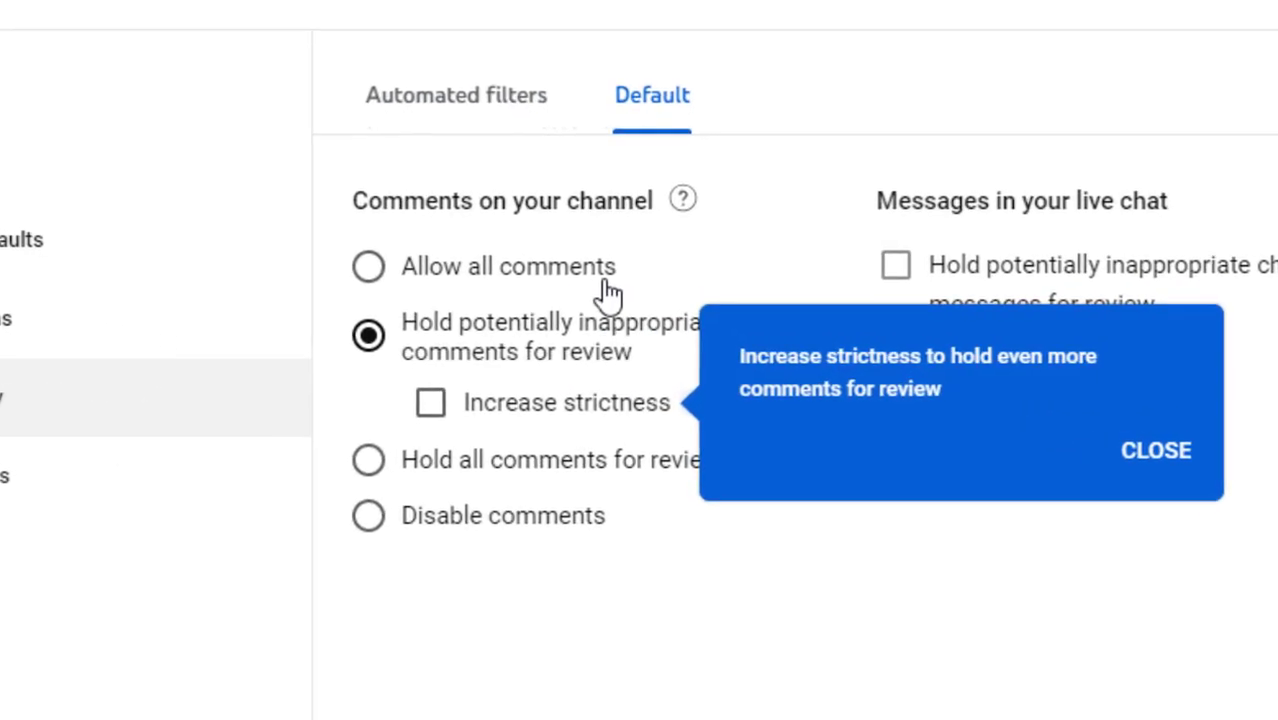
left_click(1168, 450)
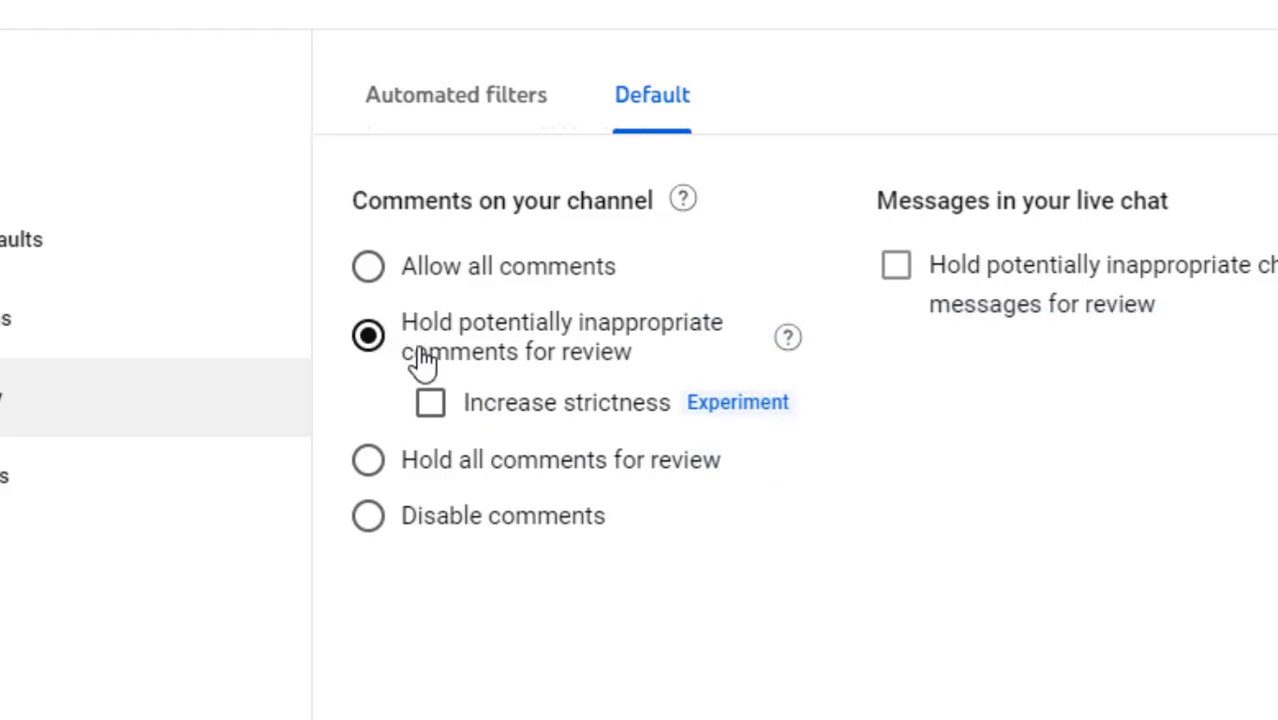
left_click(376, 268)
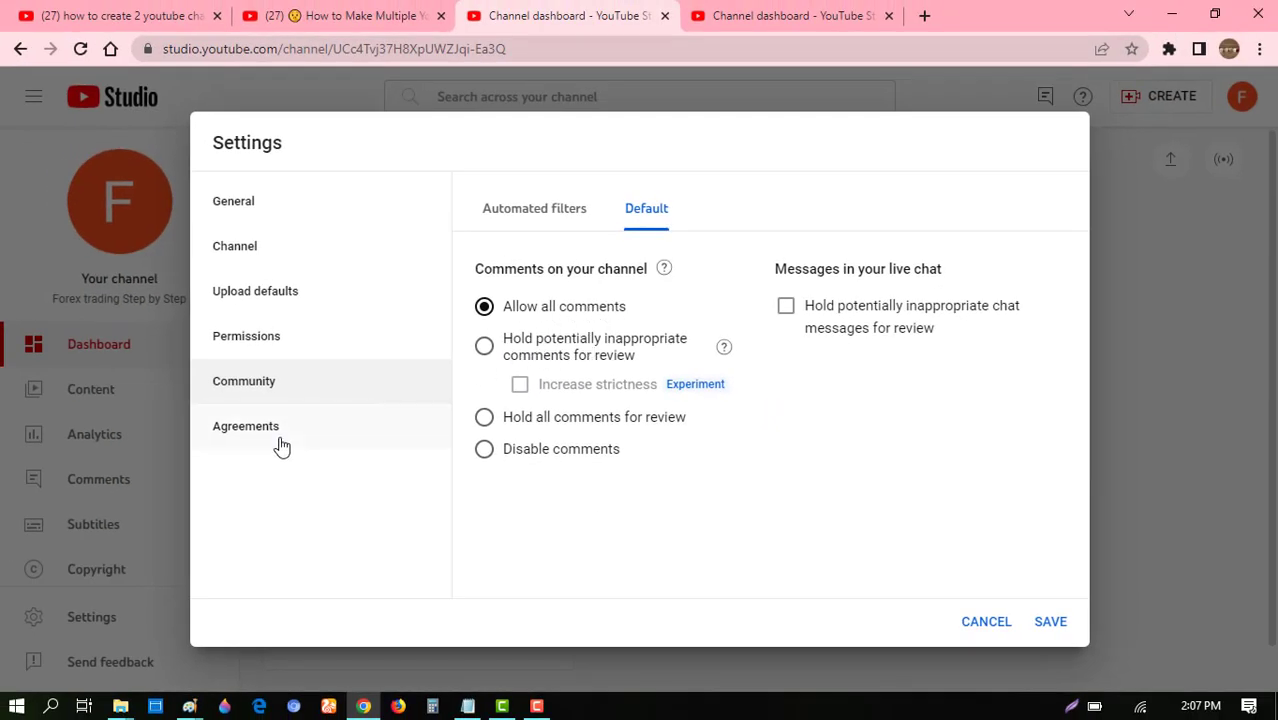
left_click(334, 445)
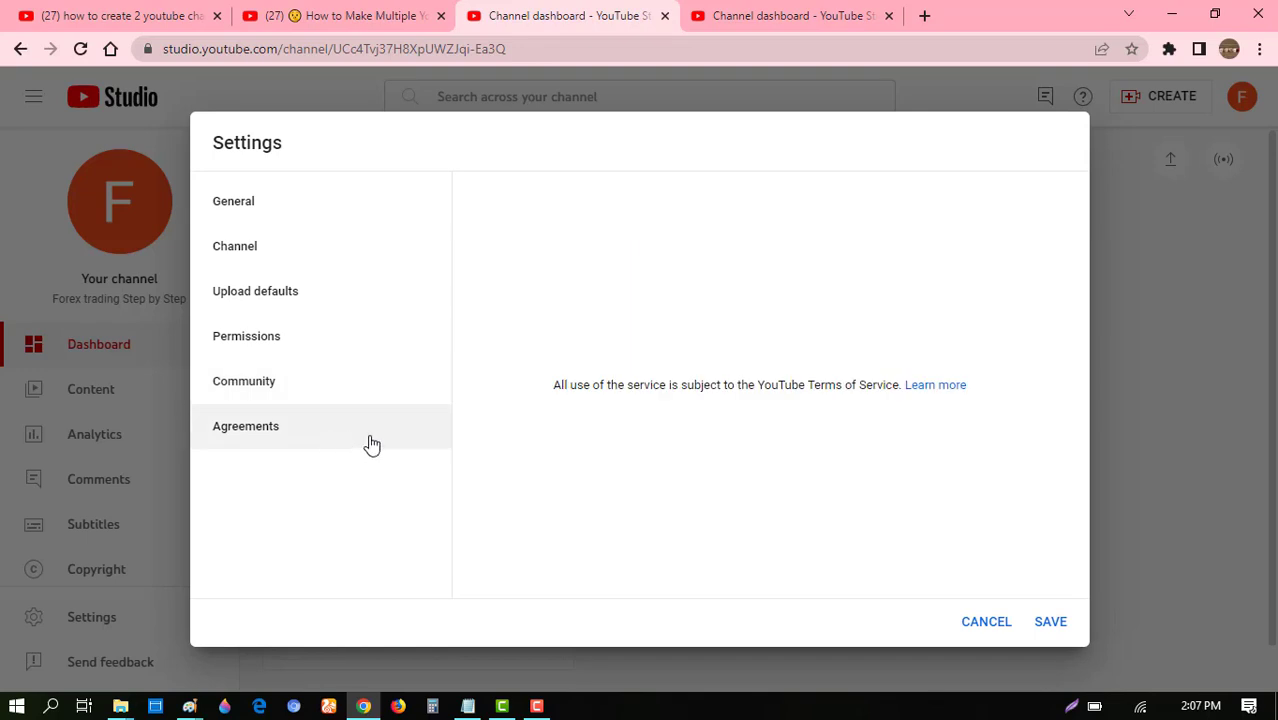
- Go back to Settings > Channel and open its Advanced settings tab
left_click(222, 198)
left_click(278, 268)
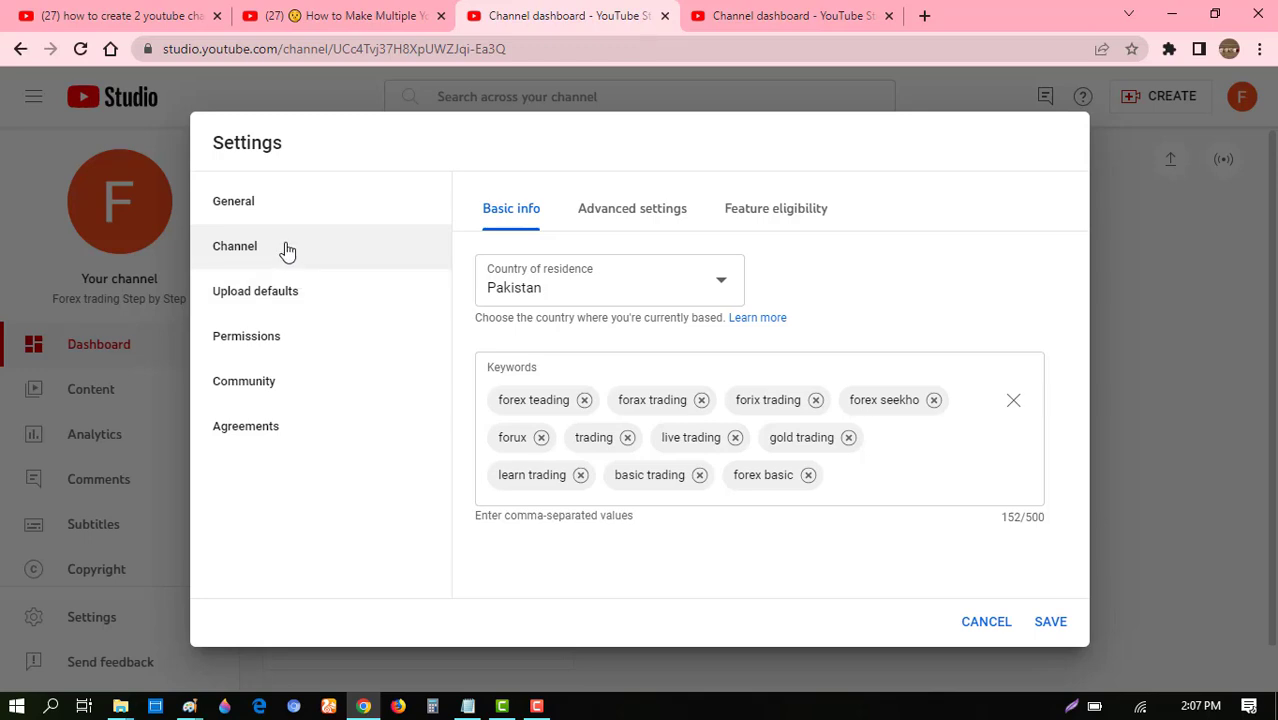
left_click(664, 217)
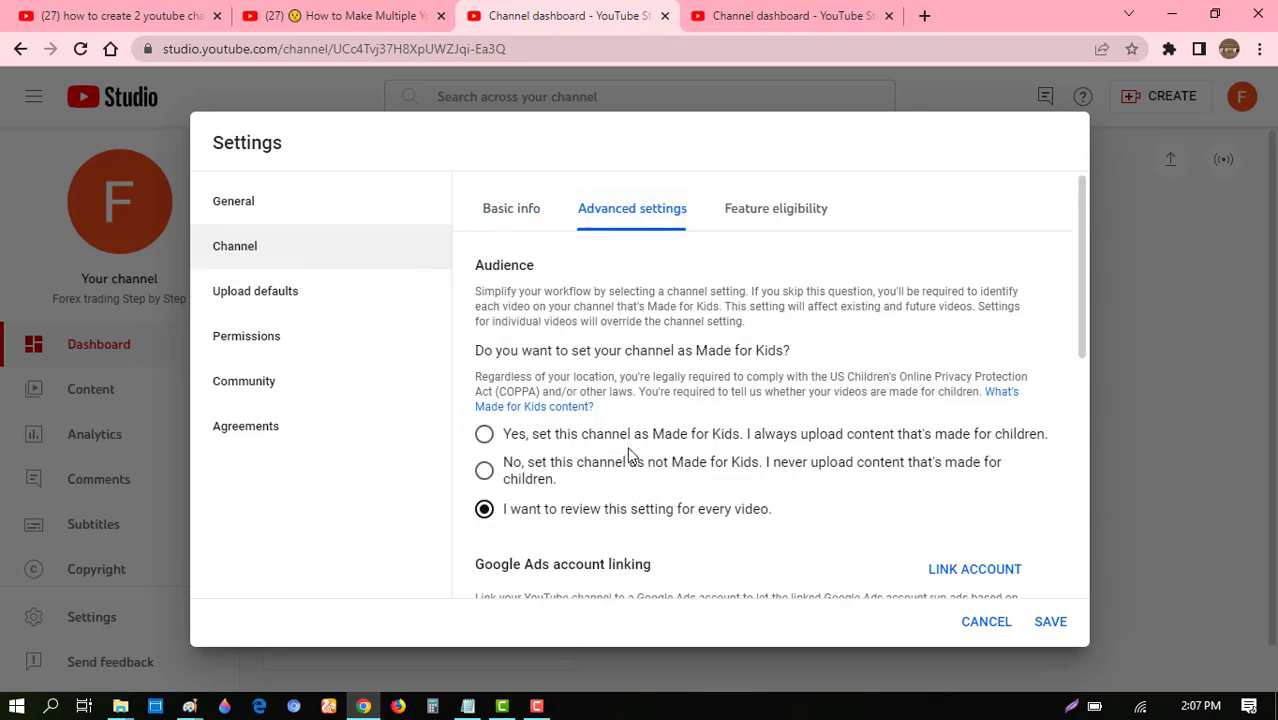
scroll(555, 435, "down", 1)
scroll(590, 400, "up", 1)
left_click_drag(706, 350, 778, 368)
scroll(778, 368, "down", 1)
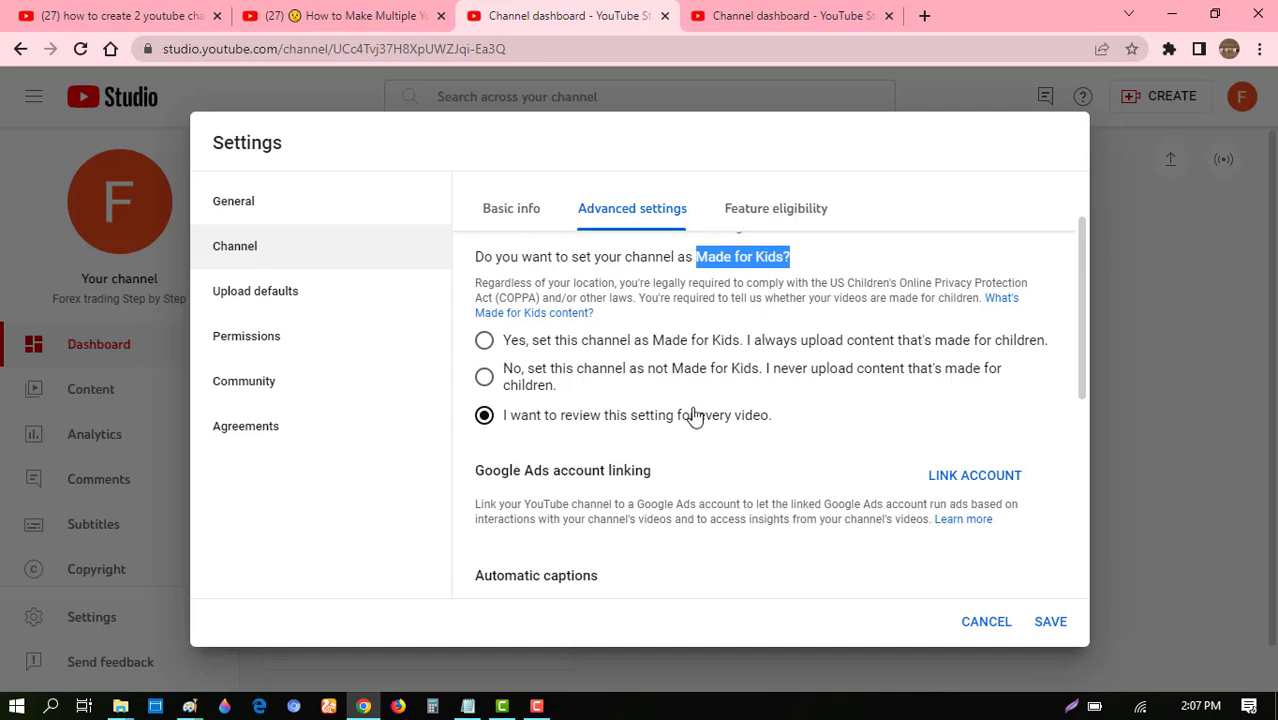
- Select 'No, set this channel as not Made for Kids' and look over the remaining advanced settings
left_click(485, 378)
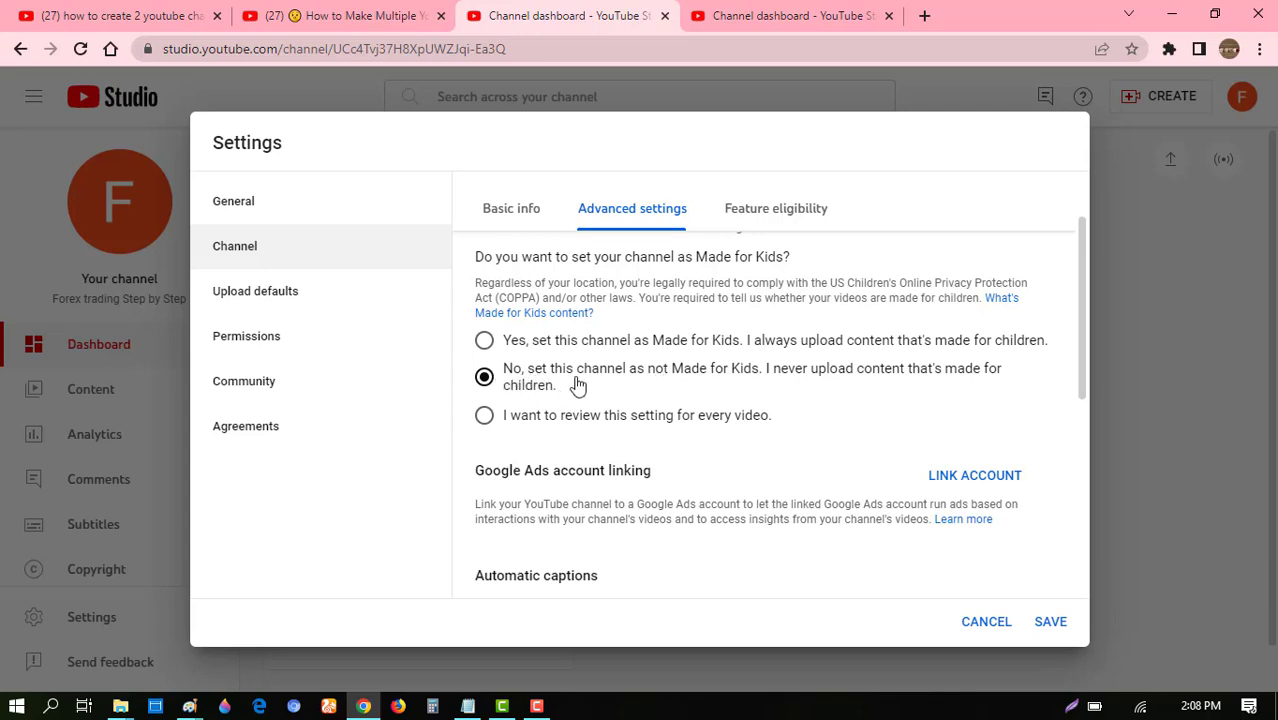
scroll(827, 428, "down", 2)
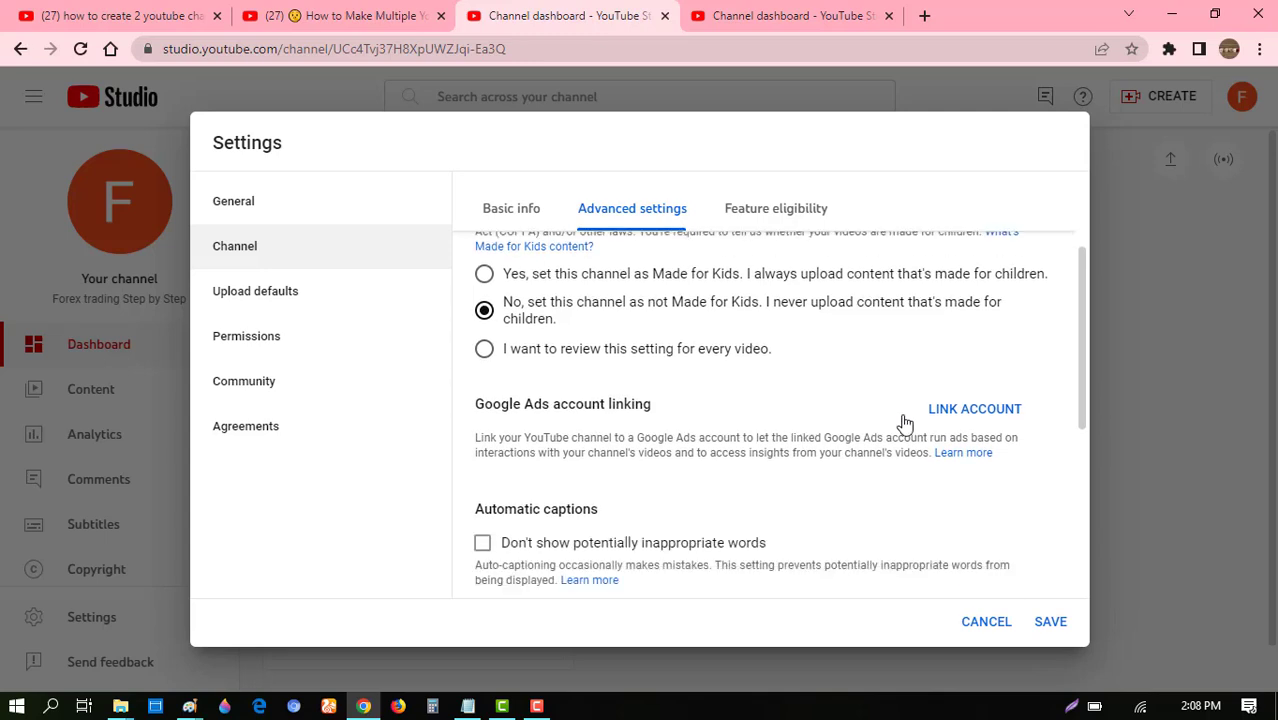
scroll(580, 404, "up", 1)
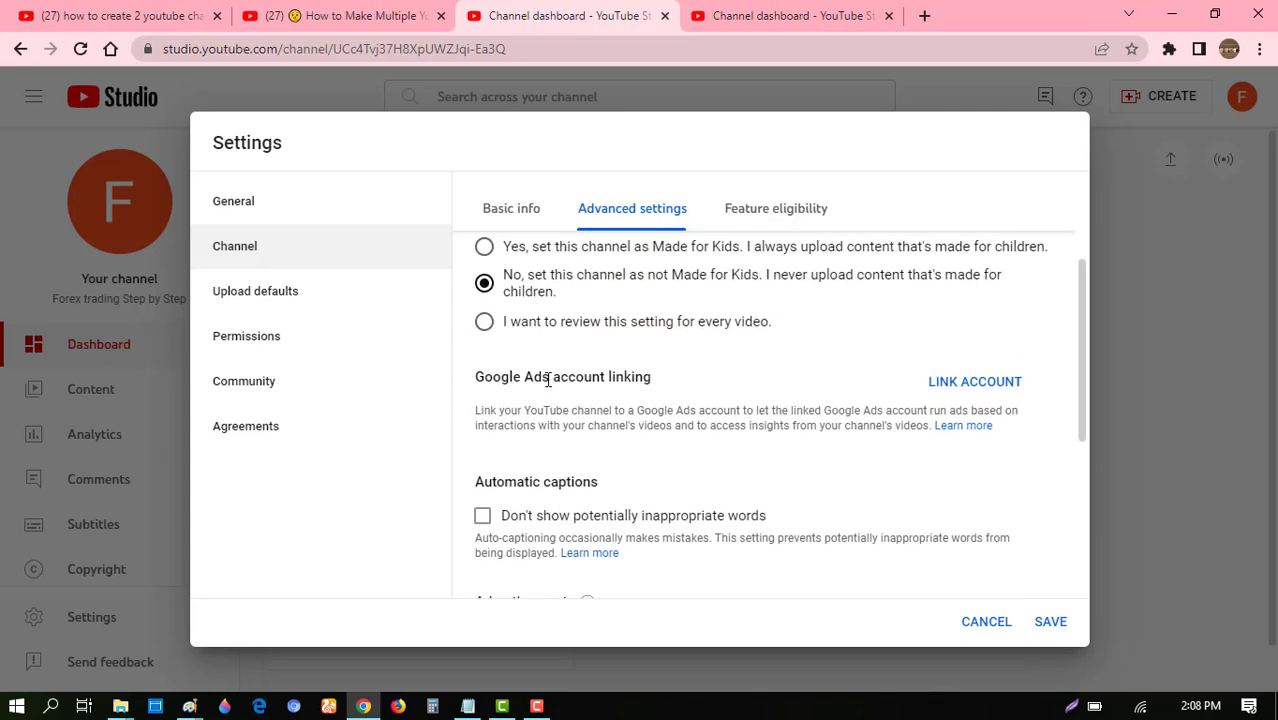
left_click_drag(548, 379, 707, 380)
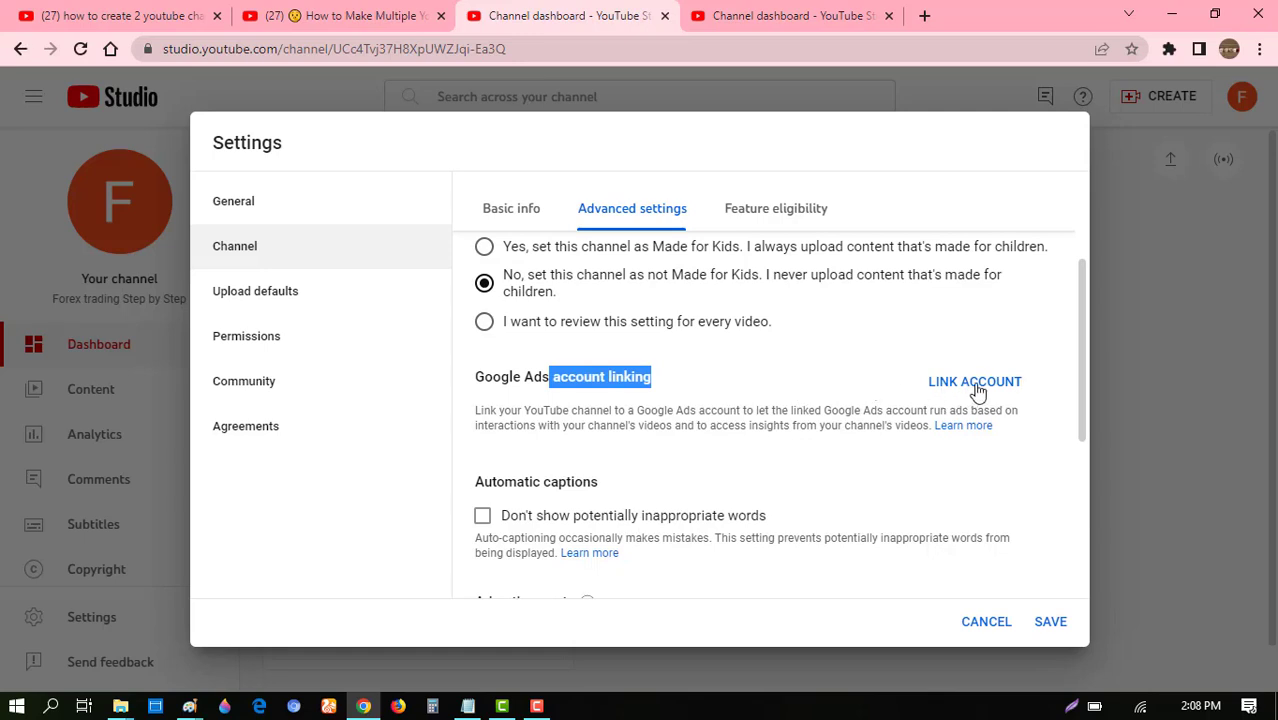
scroll(526, 352, "down", 2)
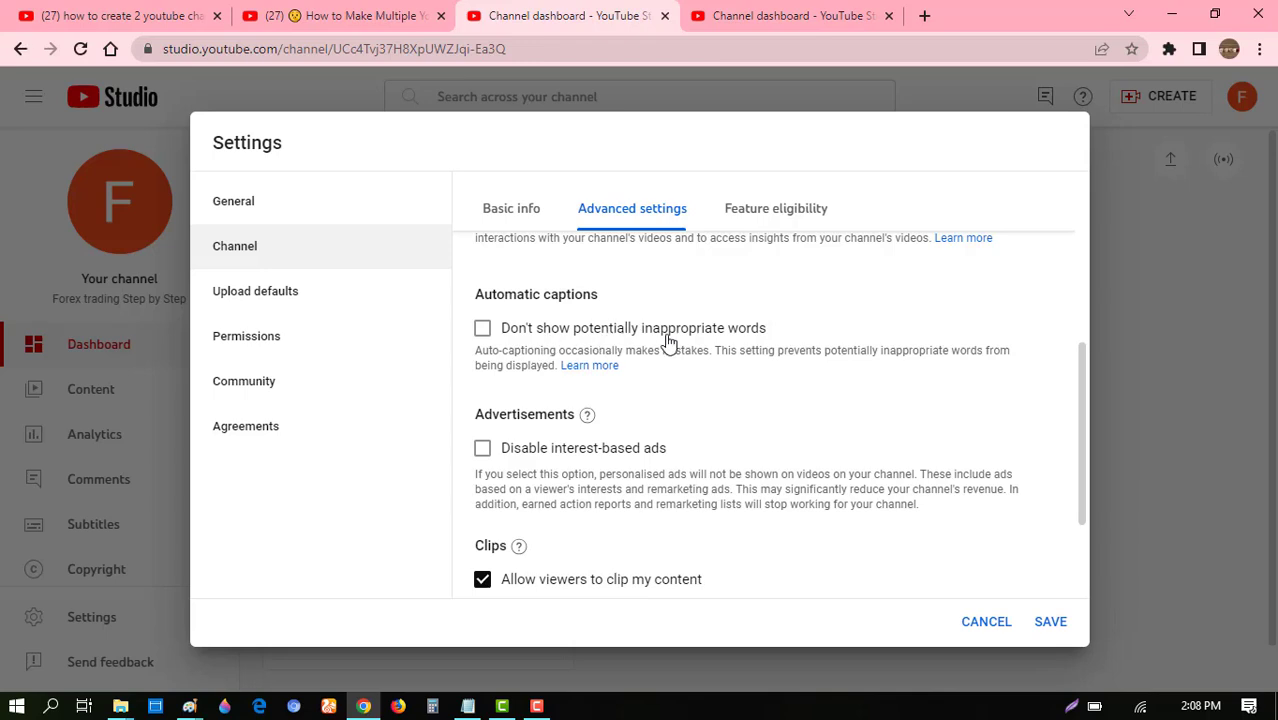
scroll(614, 443, "down", 1)
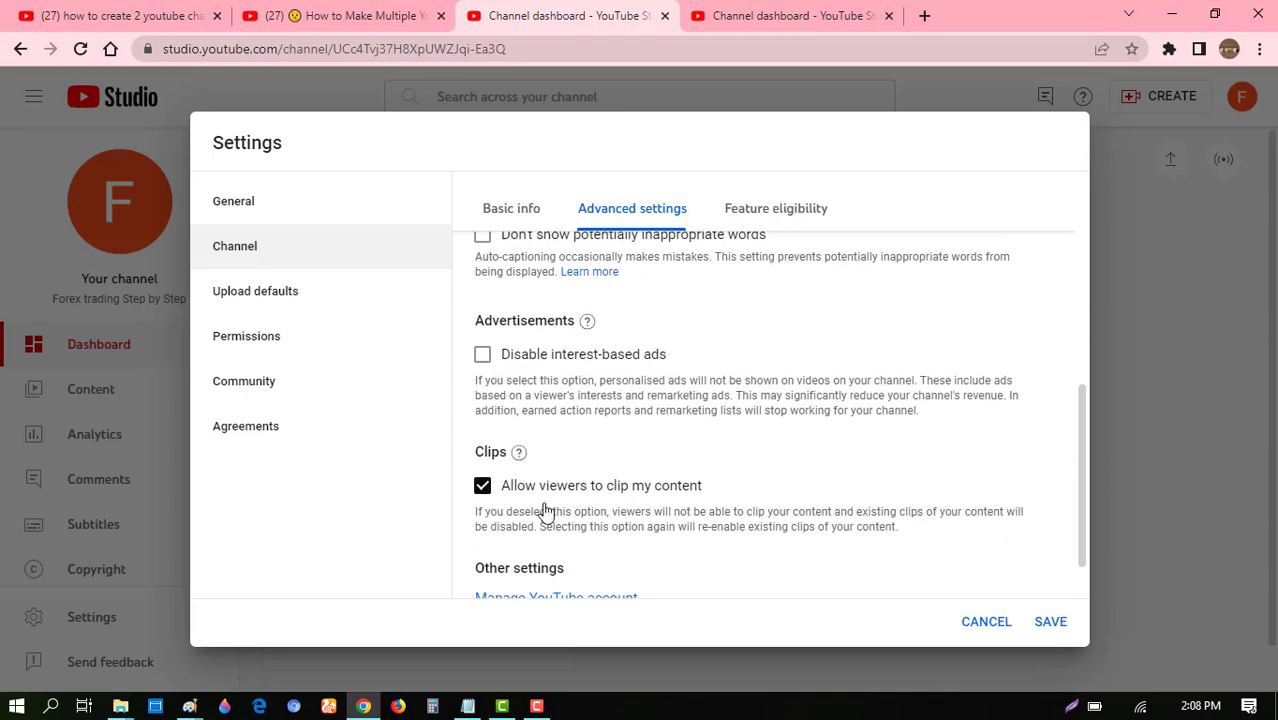
scroll(546, 512, "down", 1)
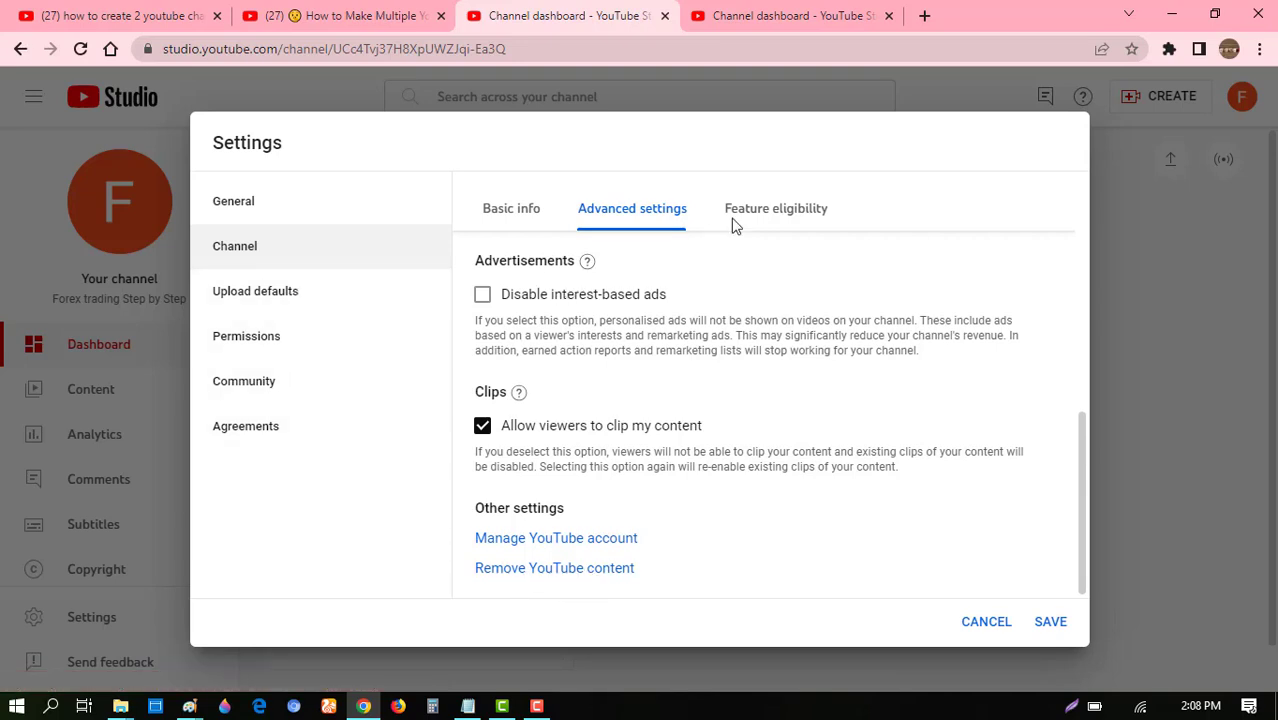
- In Feature eligibility, expand Intermediate features and start VERIFY PHONE NUMBER
left_click(776, 220)
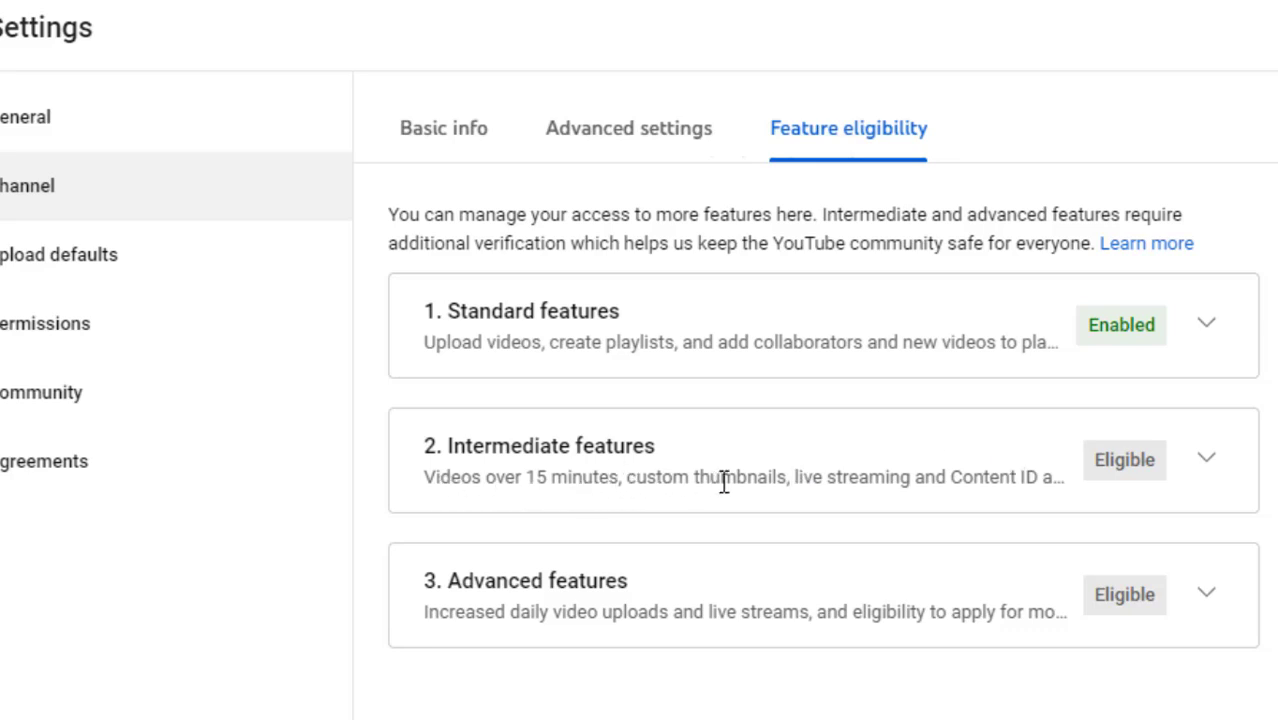
left_click(1208, 466)
scroll(1150, 451, "down", 2)
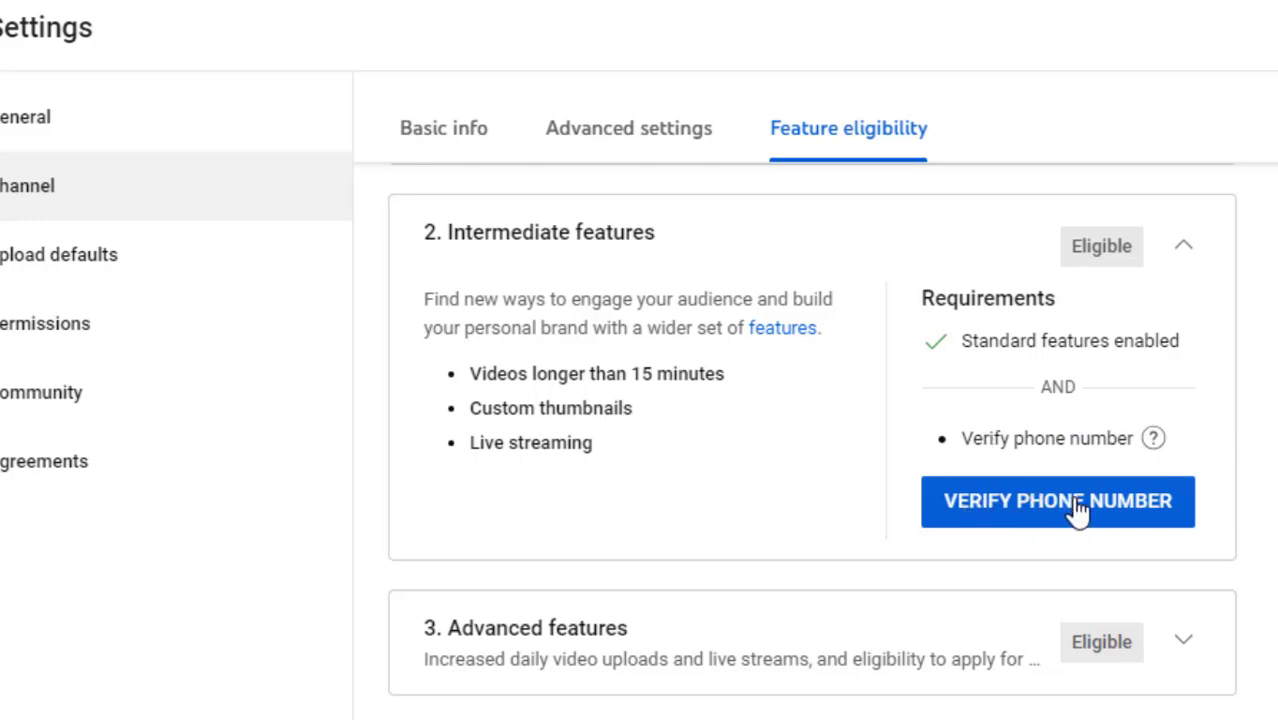
left_click(1076, 505)
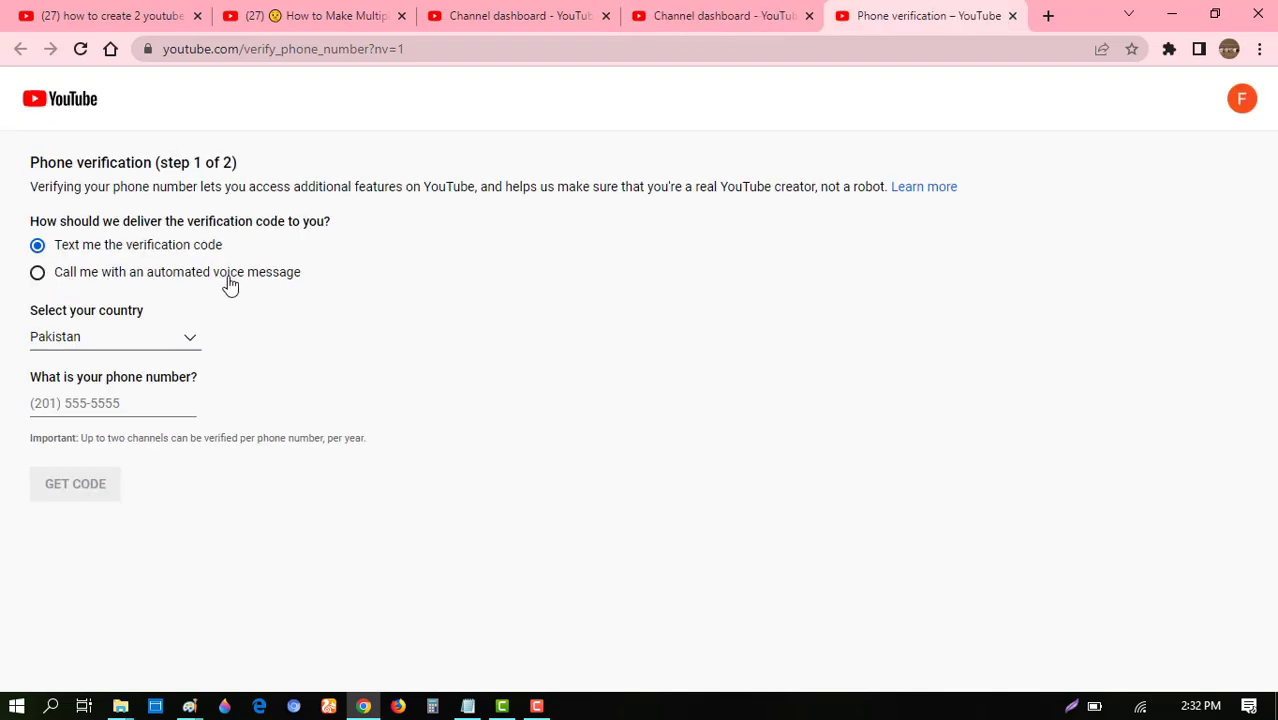
- Enter the channel's phone number and request a verification code by text message
left_click(120, 402)
key("ctrl+v")
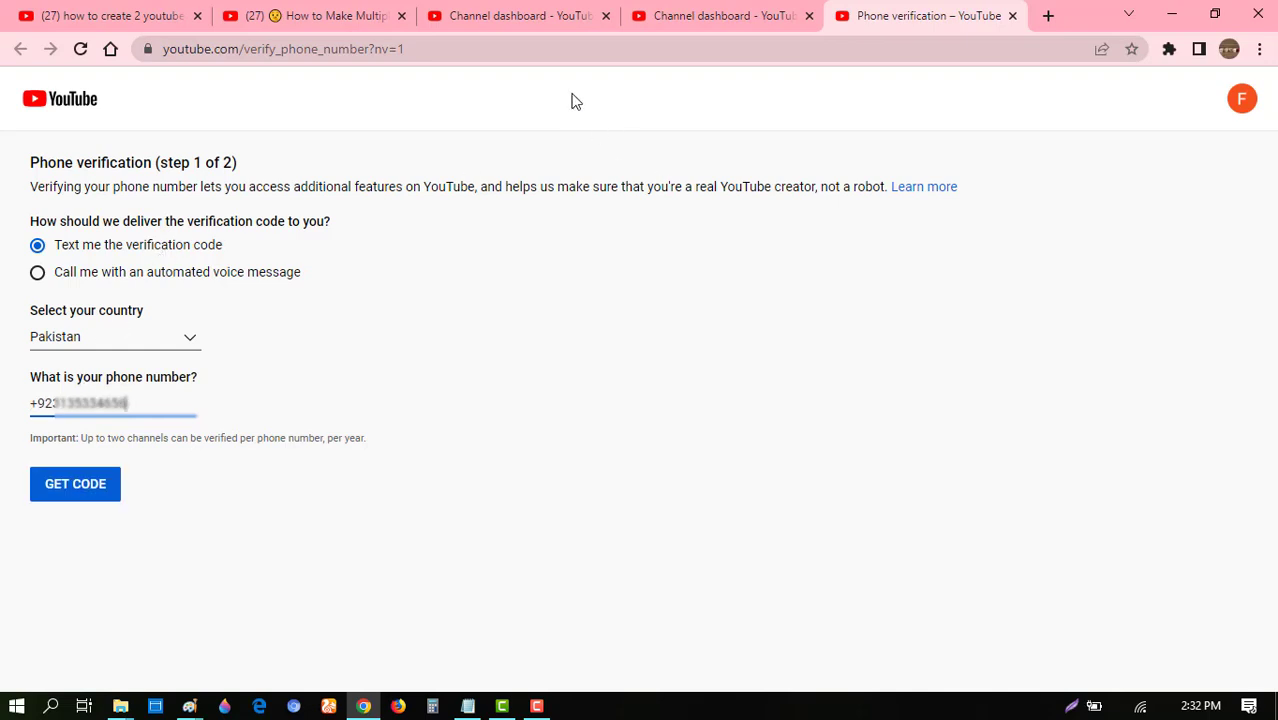
type("56")
left_click(79, 488)
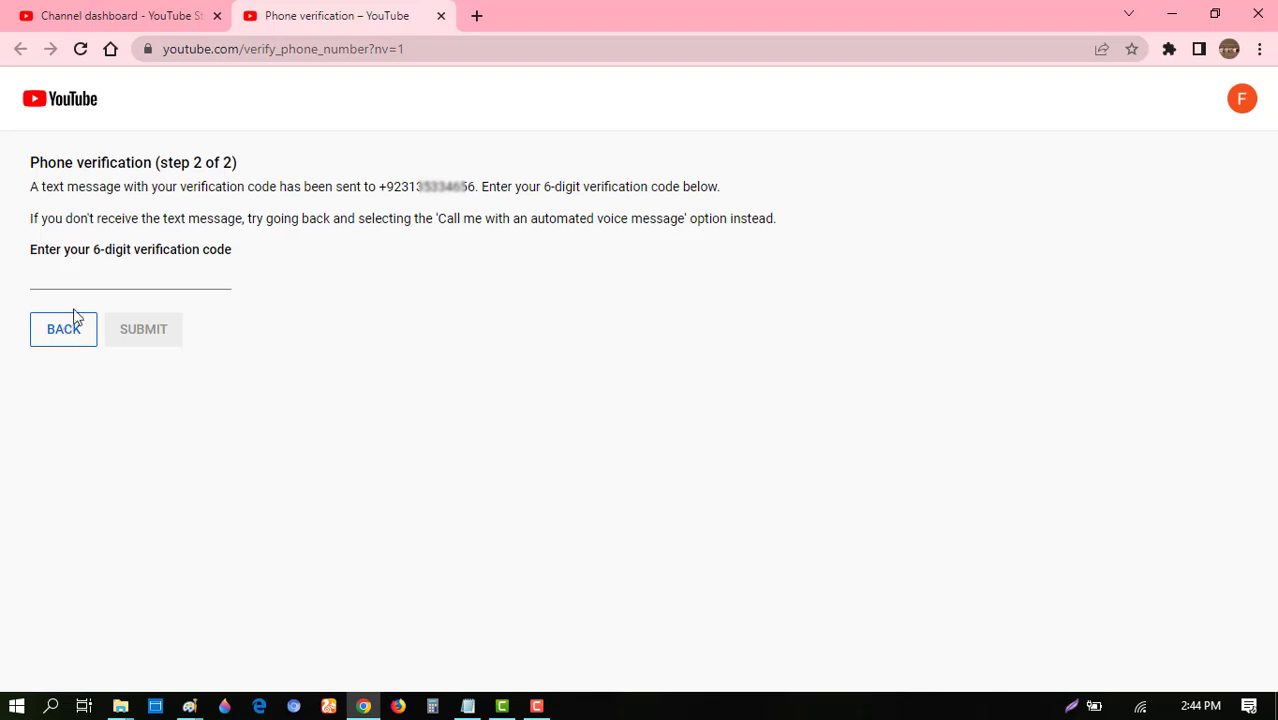
- Submit the texted 6-digit verification code, then close the phone verification page
left_click(87, 276)
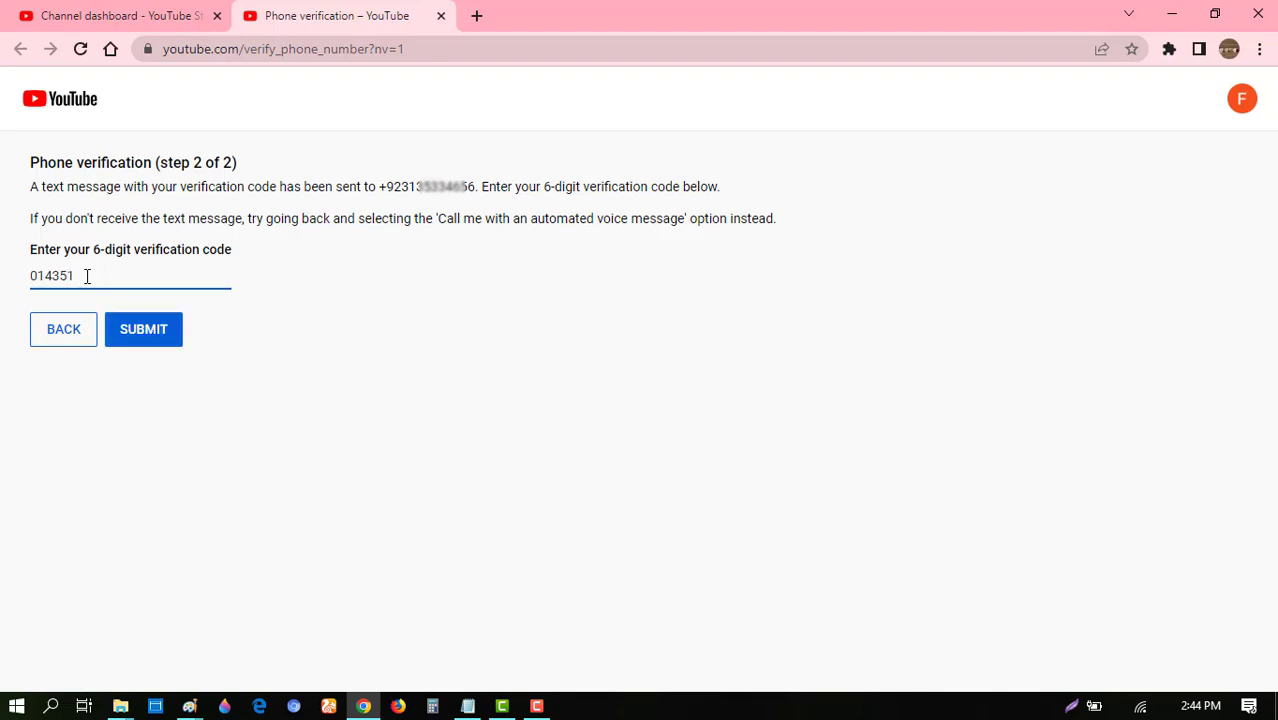
left_click(135, 333)
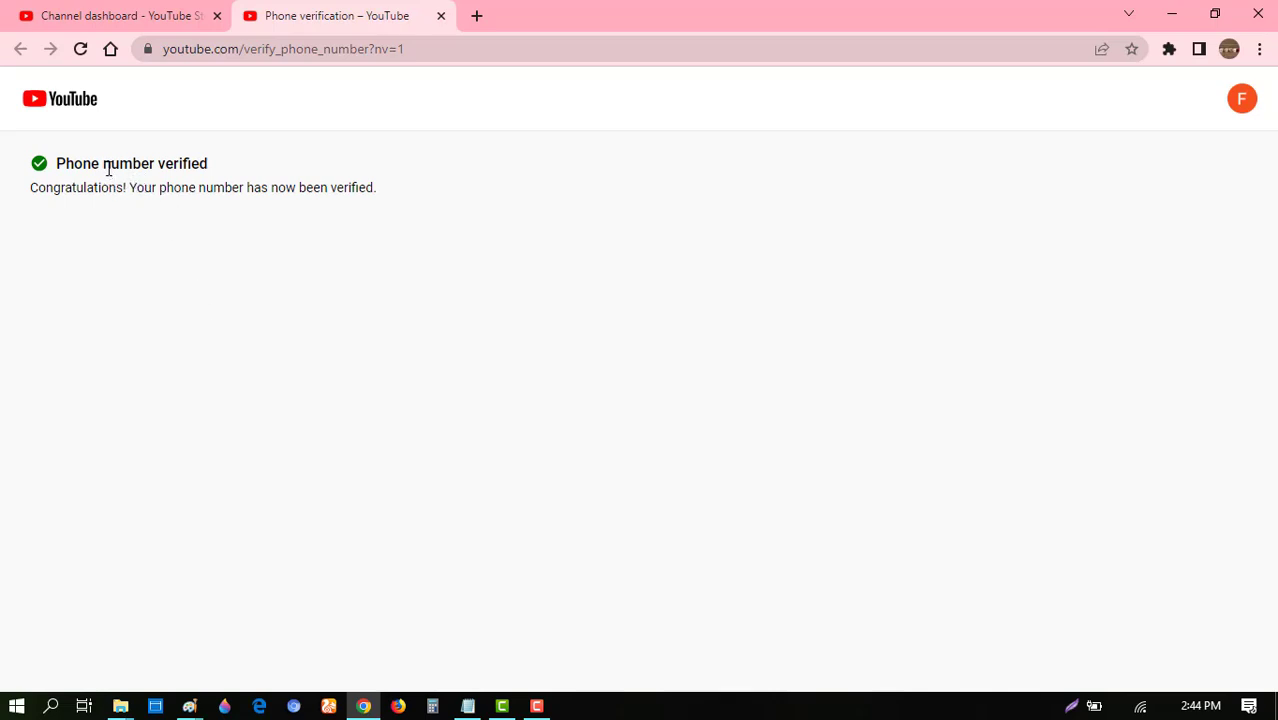
left_click_drag(103, 165, 157, 167)
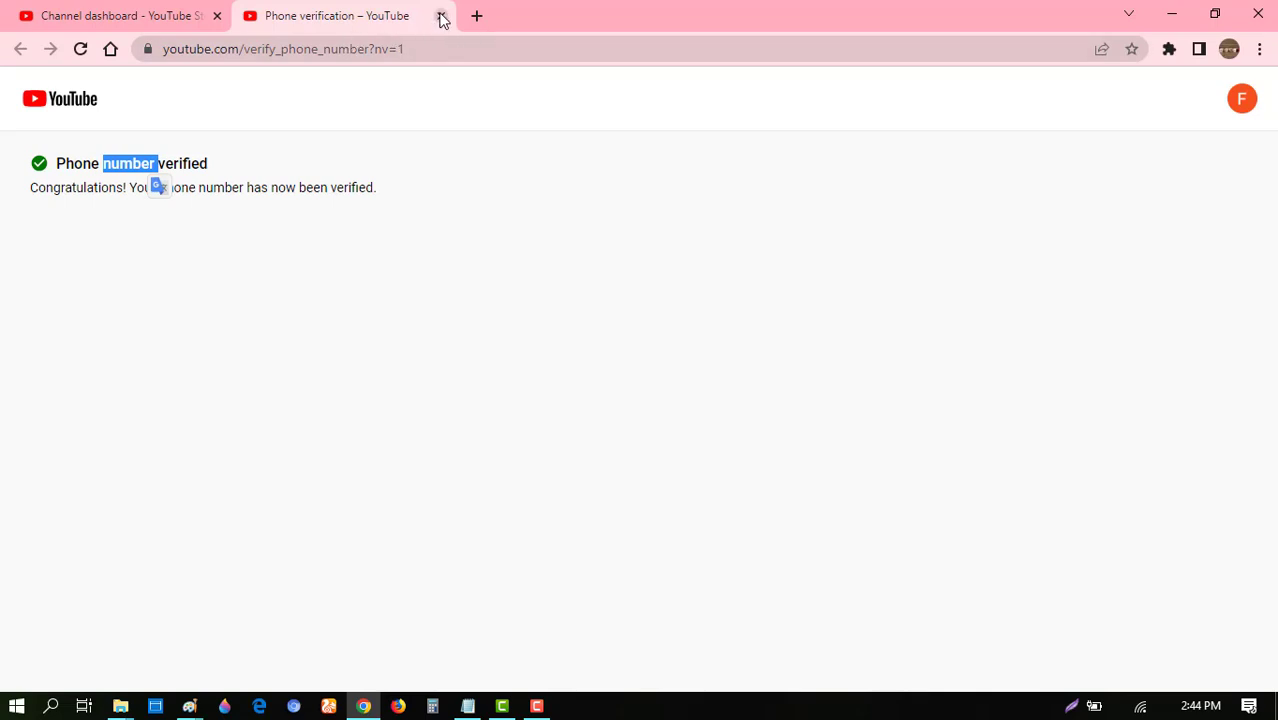
key("F5")
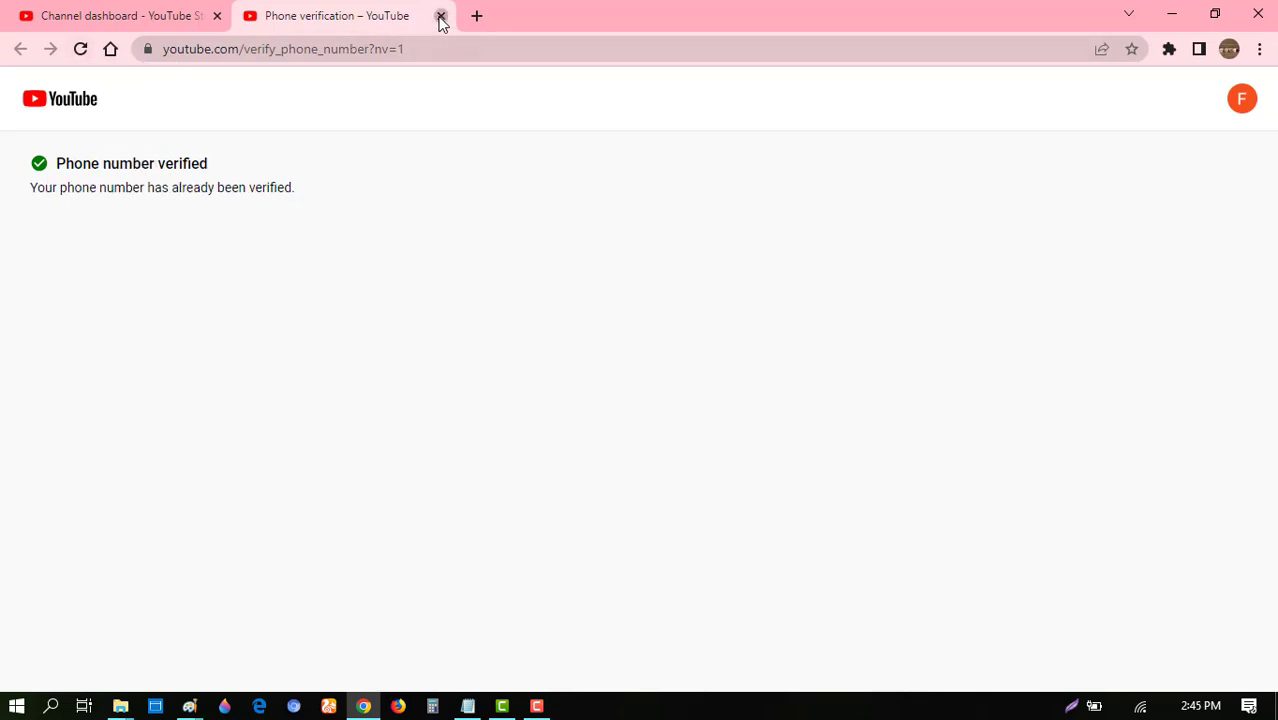
left_click(441, 16)
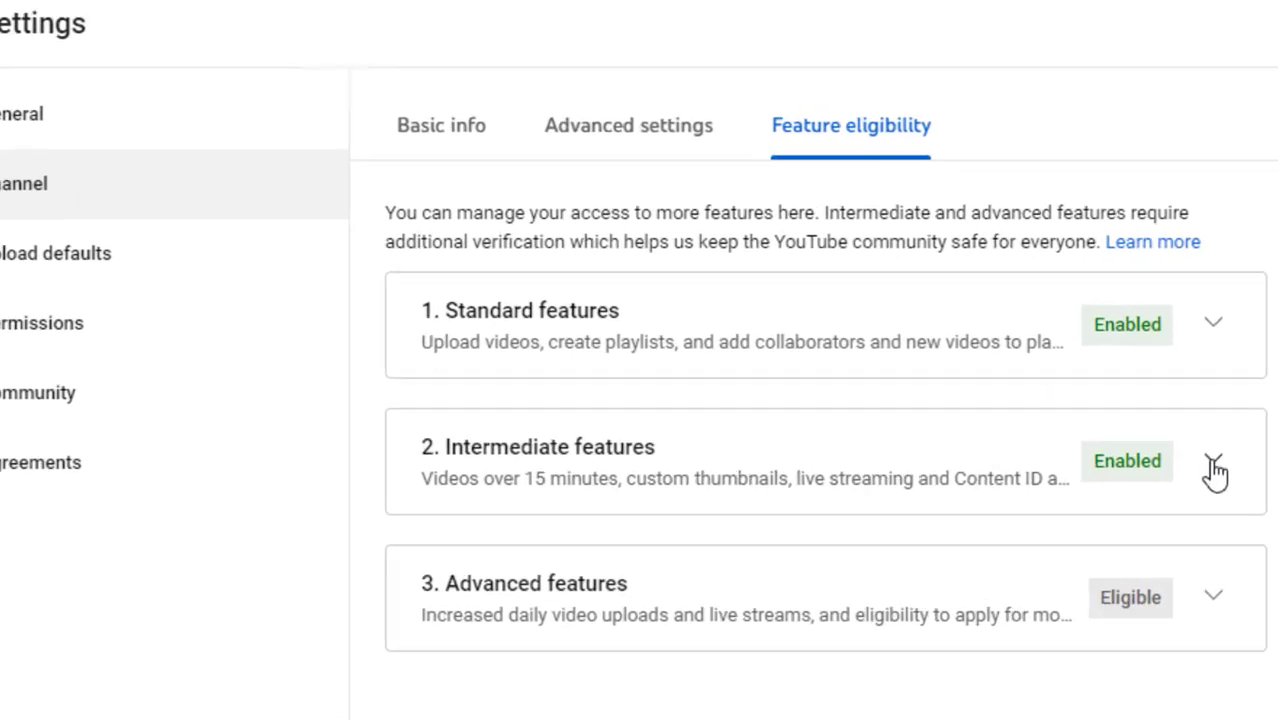
- Expand Intermediate features and review its perks: 15-minute videos, custom thumbnails, live streaming
left_click(1010, 428)
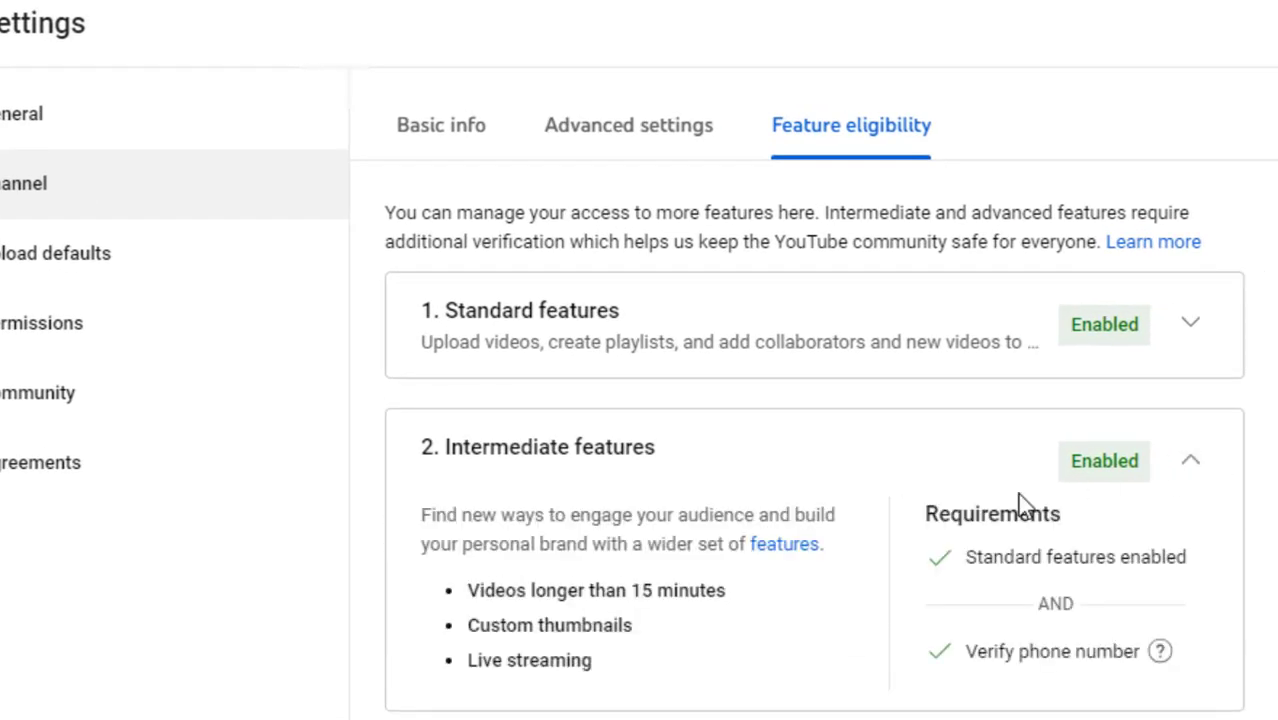
scroll(1012, 514, "down", 2)
mouse_move(967, 502)
left_click_drag(965, 503, 1126, 510)
left_click(915, 523)
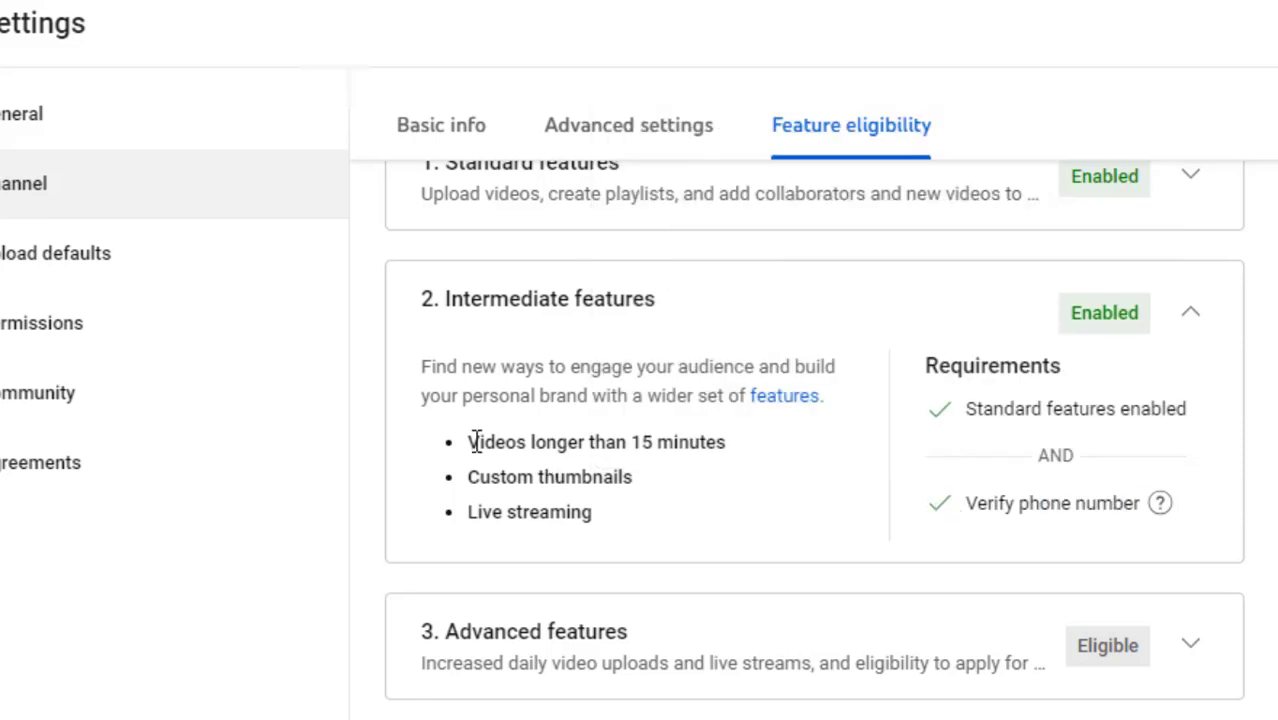
double_click(515, 443)
left_click_drag(629, 442, 706, 445)
left_click_drag(506, 477, 636, 478)
left_click(501, 517)
left_click_drag(478, 514, 887, 452)
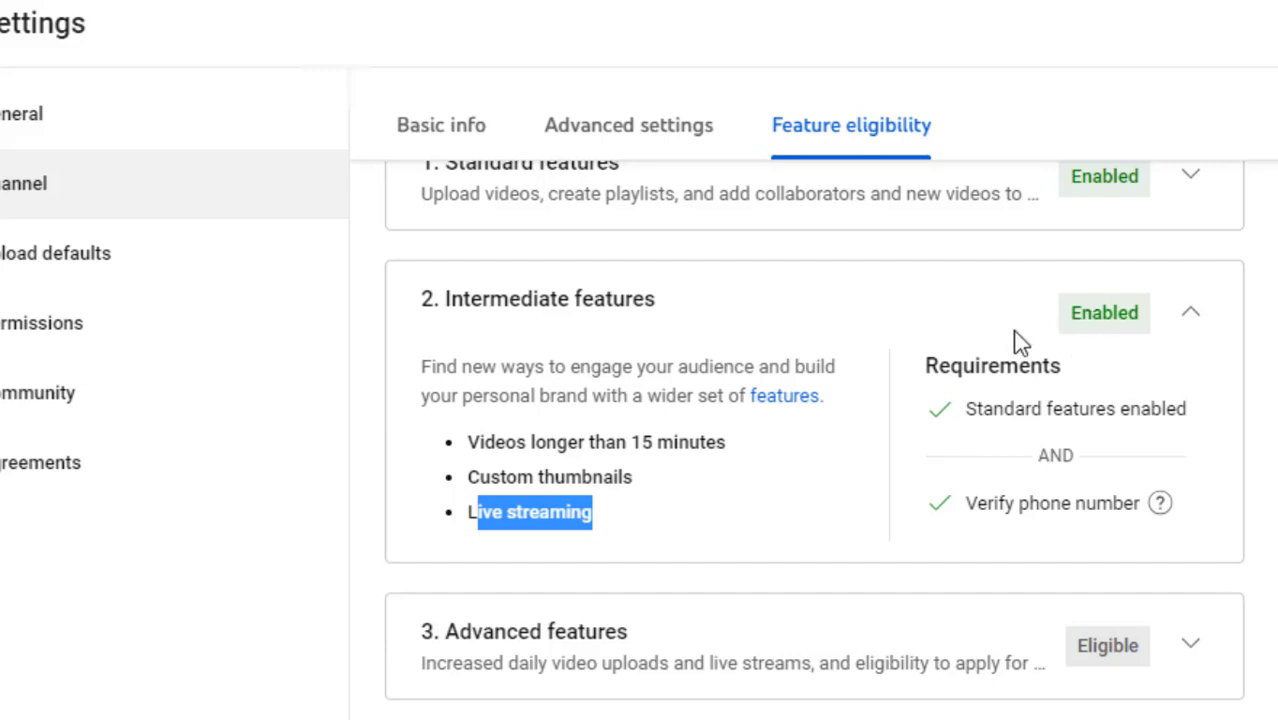
left_click_drag(490, 300, 655, 300)
left_click(700, 310)
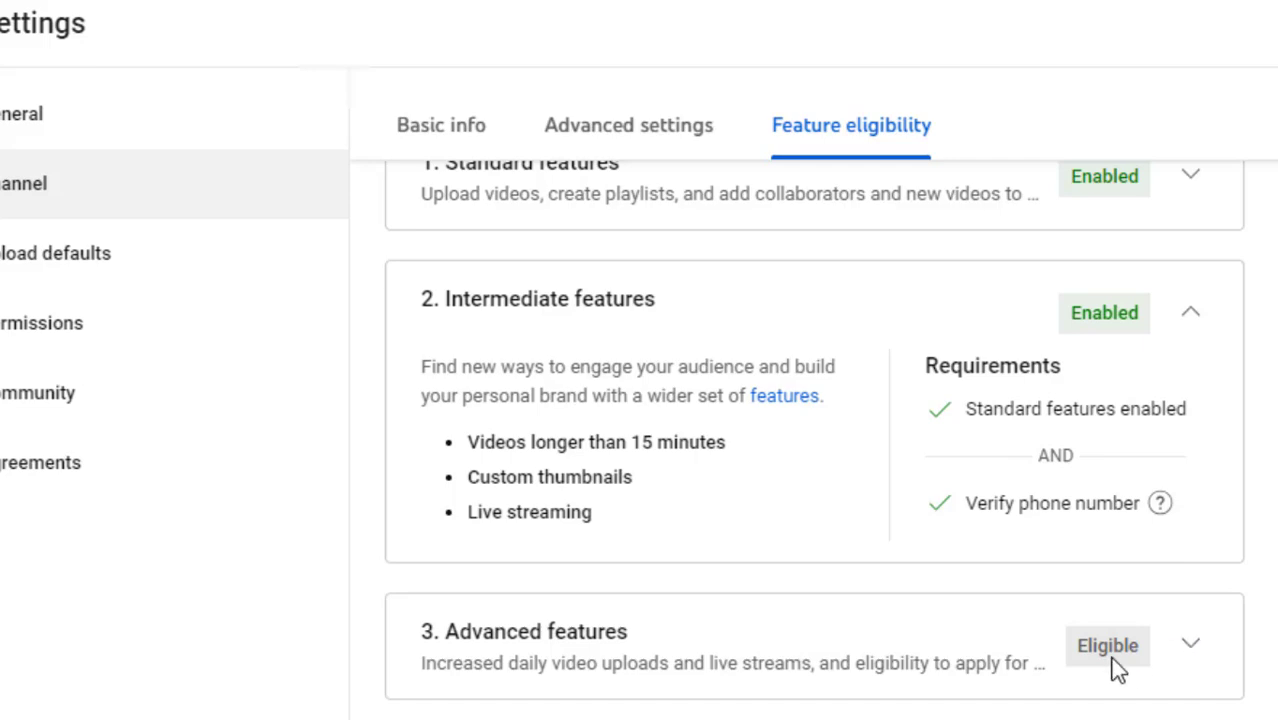
- Expand Advanced features to see what its requirements are
left_click(1186, 650)
scroll(1160, 625, "down", 4)
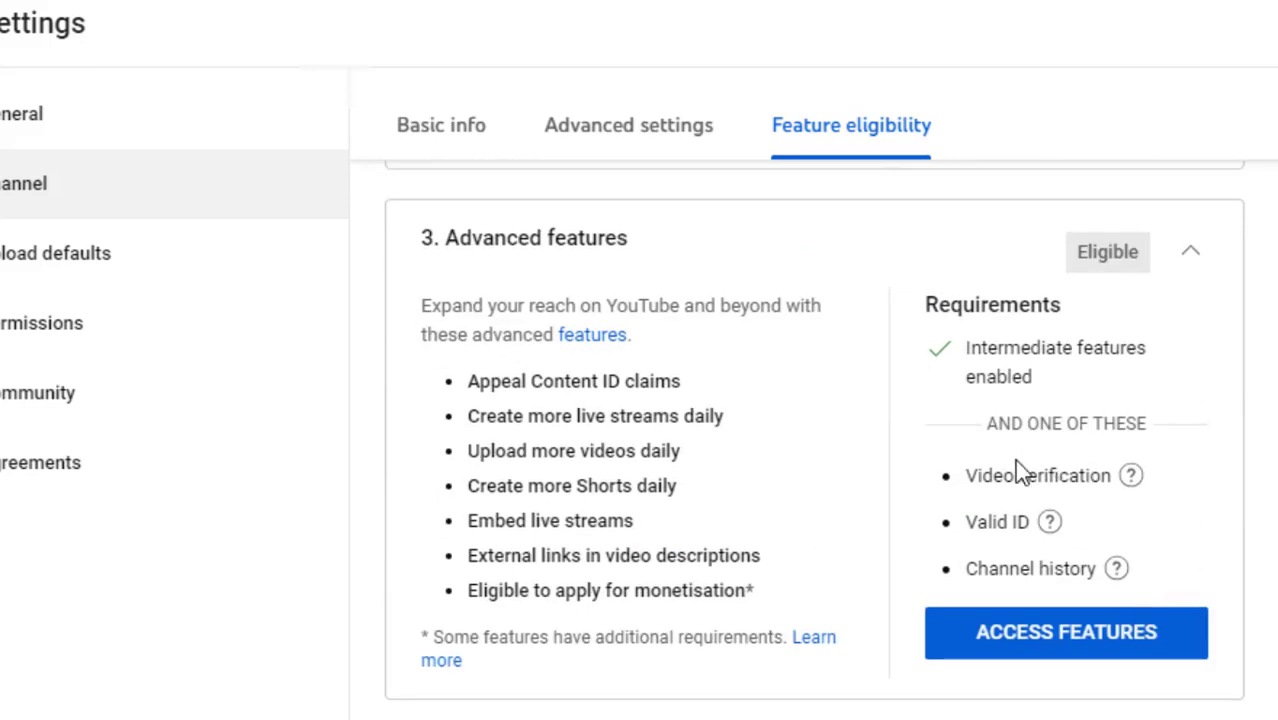
mouse_move(976, 530)
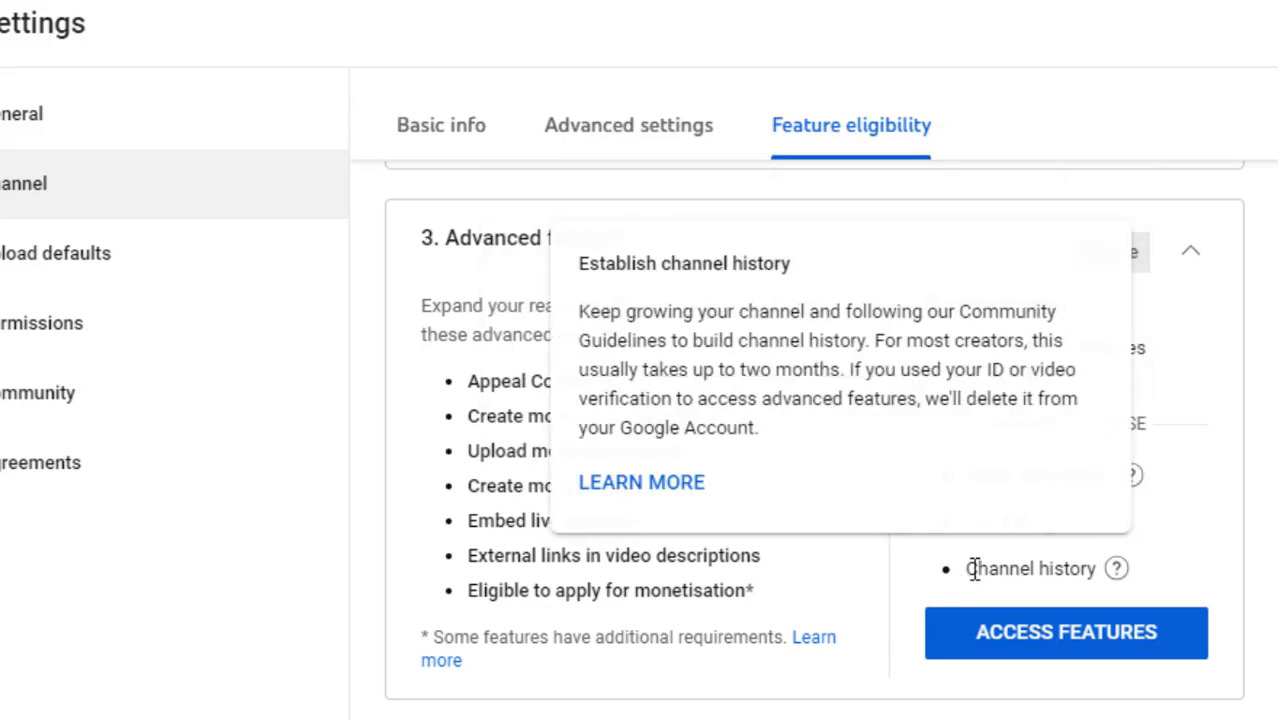
- Under ACCESS FEATURES, choose 'Use your valid ID' and get the verification link by email
left_click(1088, 648)
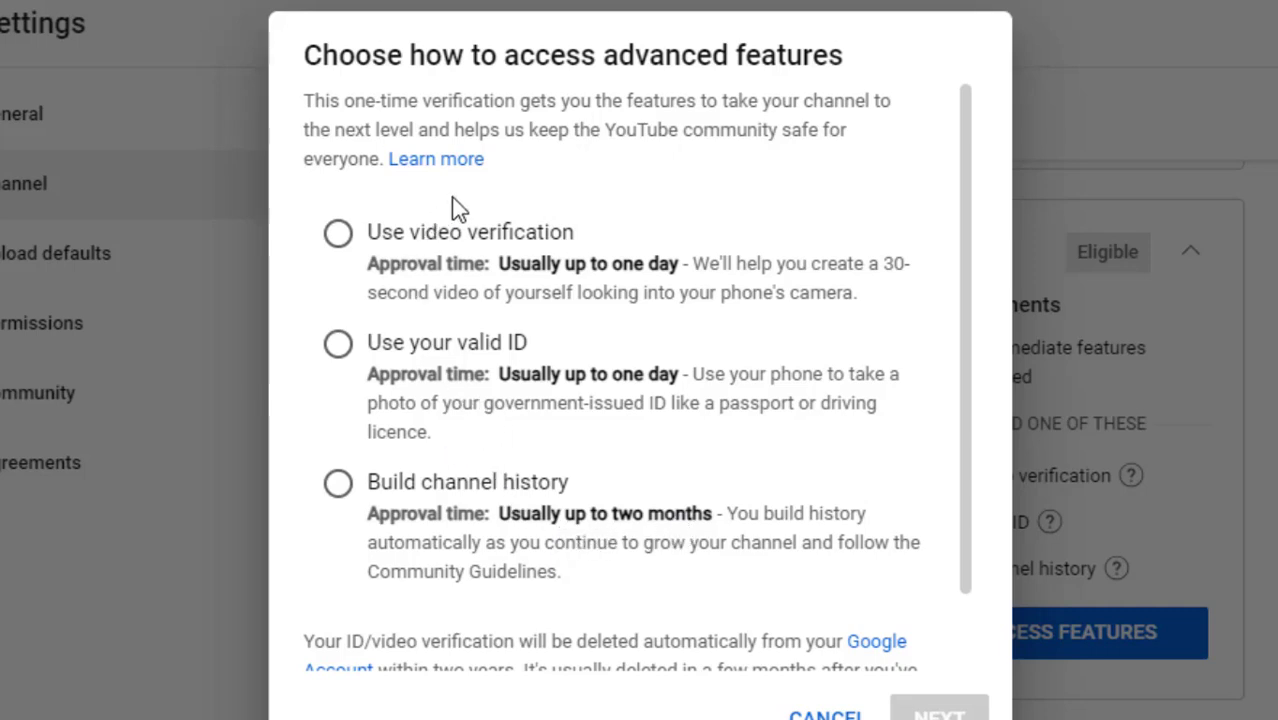
scroll(485, 371, "down", 1)
scroll(485, 371, "up", 1)
left_click(339, 350)
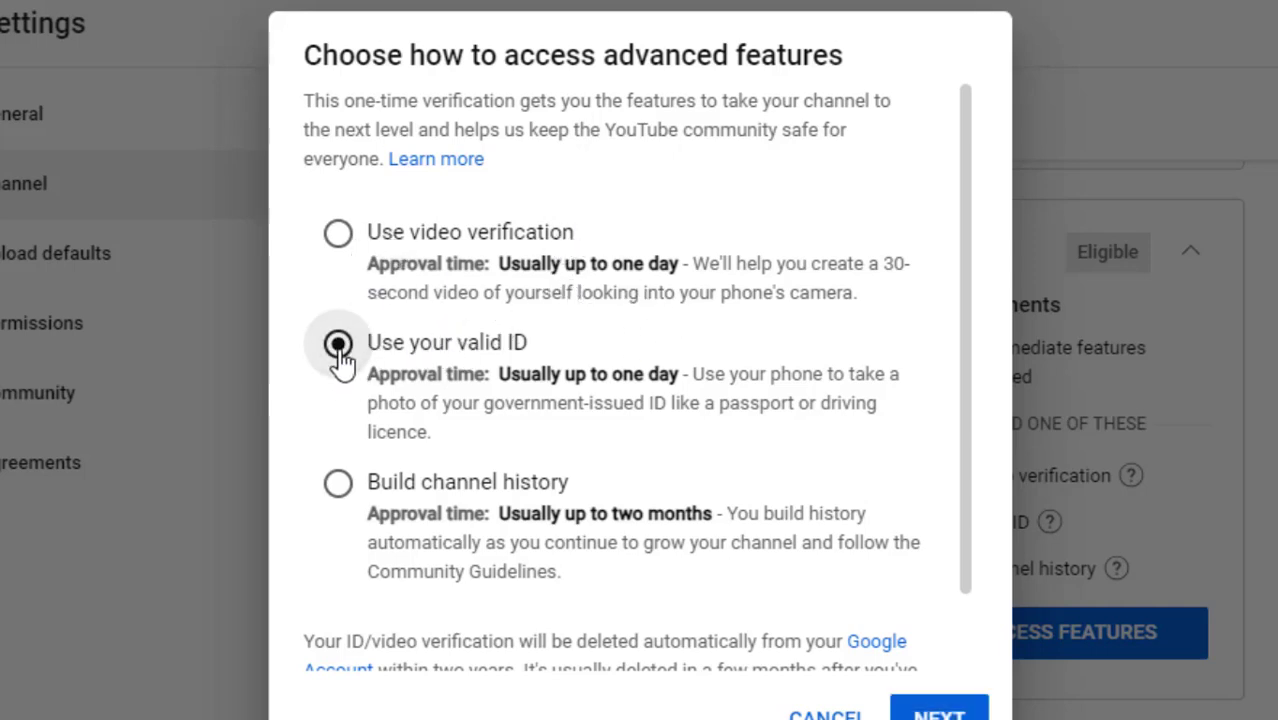
left_click(940, 714)
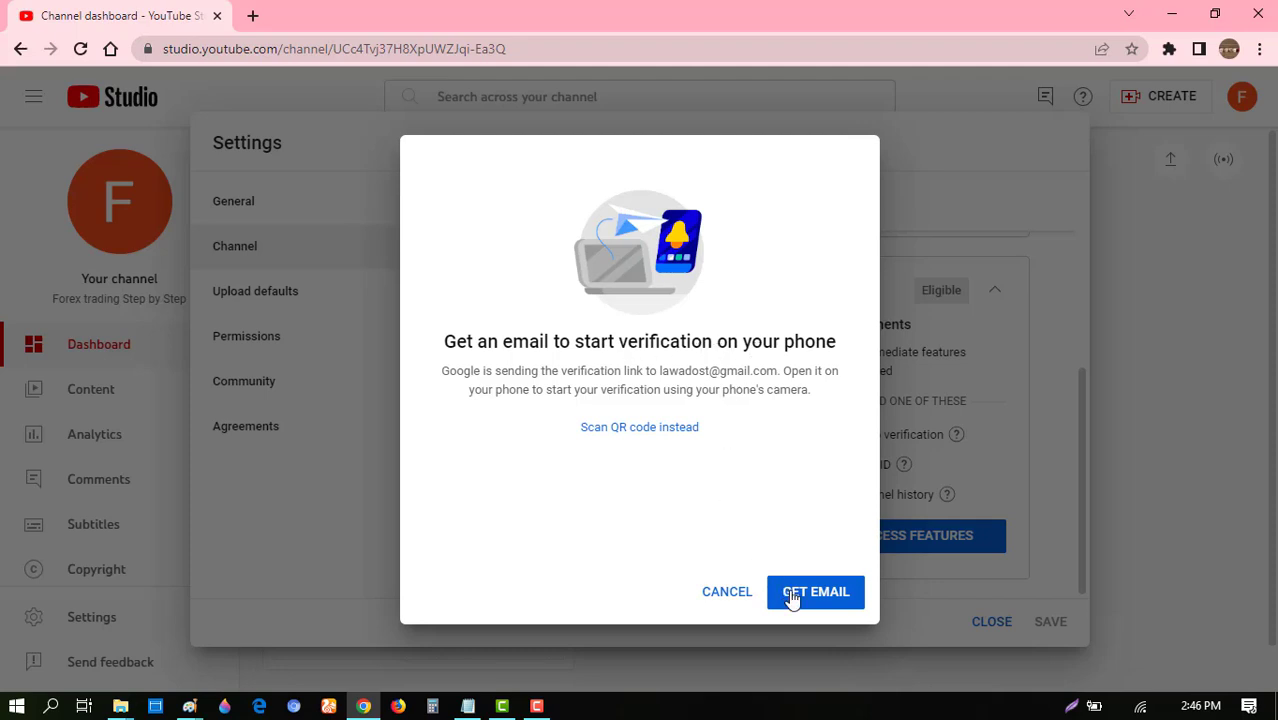
left_click(818, 593)
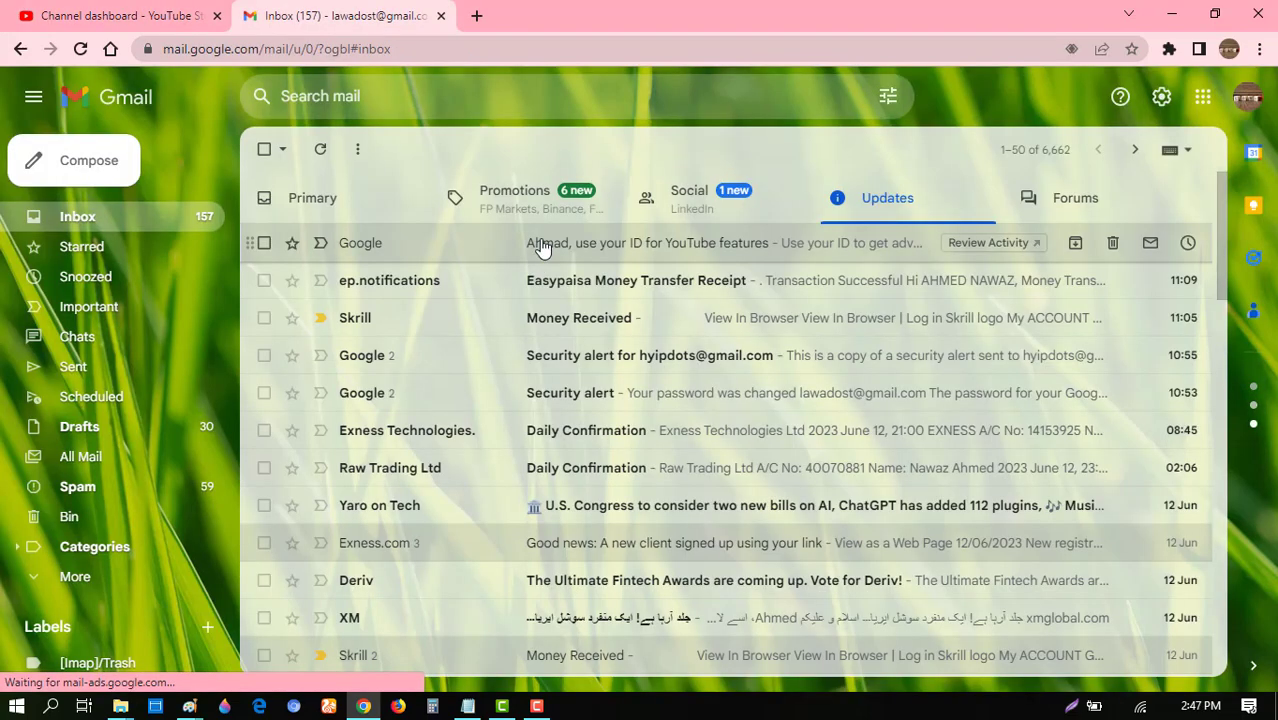
left_click(542, 242)
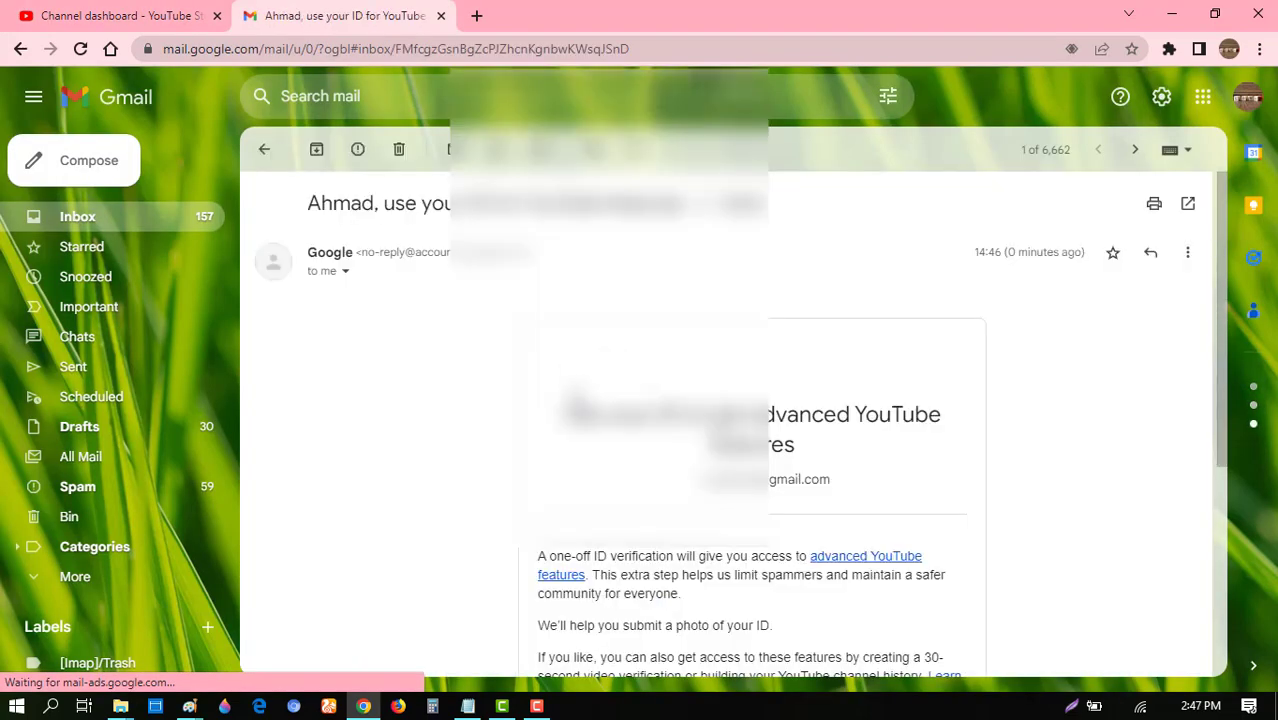
- Use Start verification in the Google 'use your ID' email
scroll(700, 450, "down", 3)
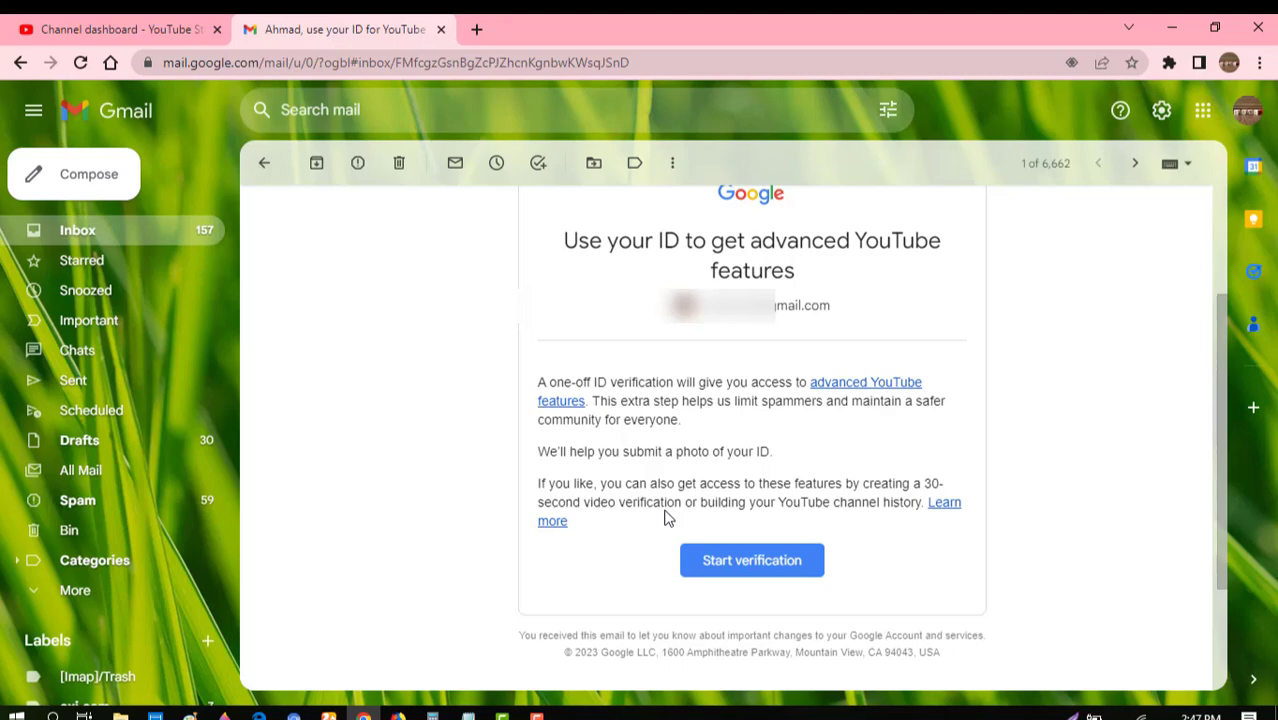
left_click(735, 563)
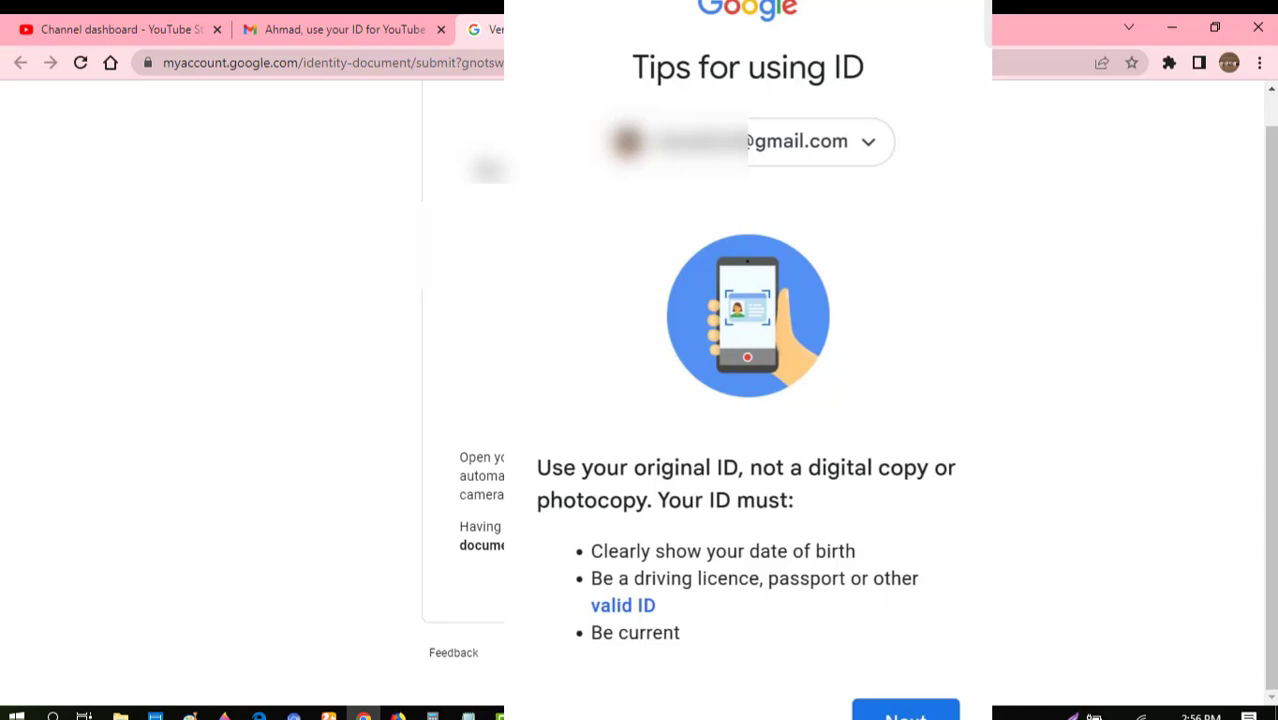
- Select the phone-browser verification address, then return to the Use your ID email
double_click(481, 545)
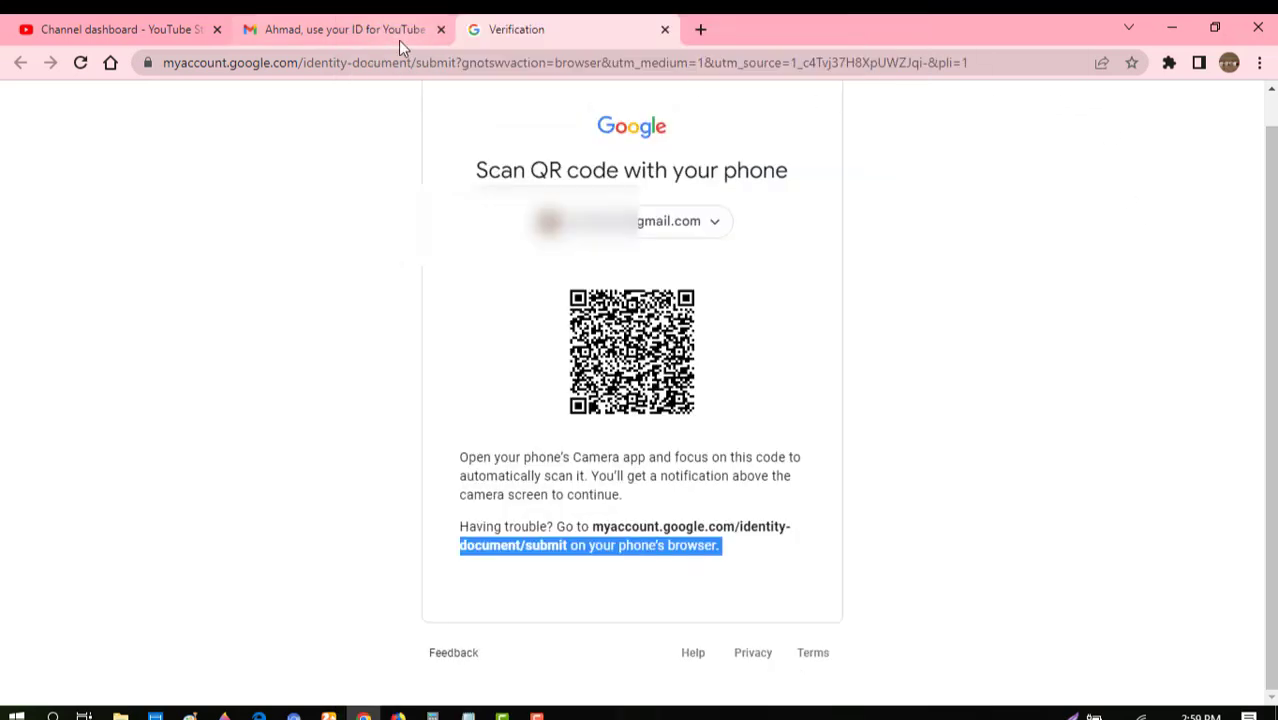
left_click(390, 38)
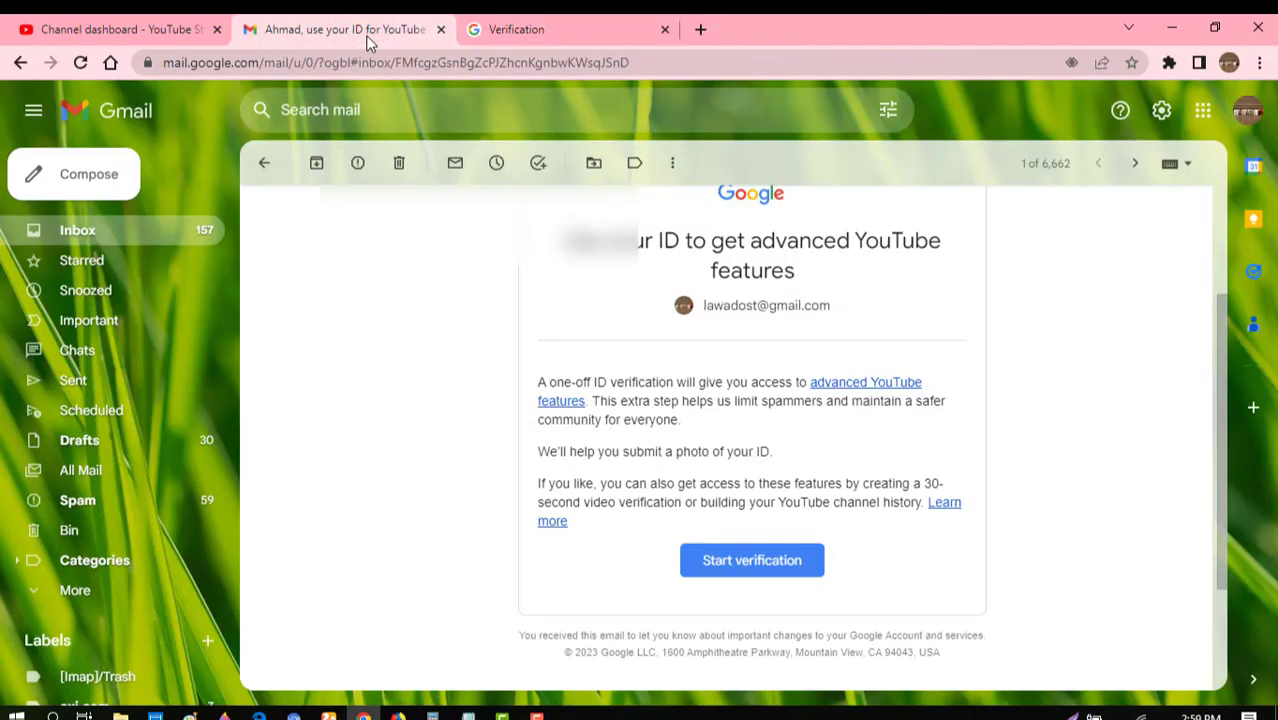
- Browse the inbox's Primary, Social, Promotions and Updates categories, then return to the QR code page
left_click(263, 163)
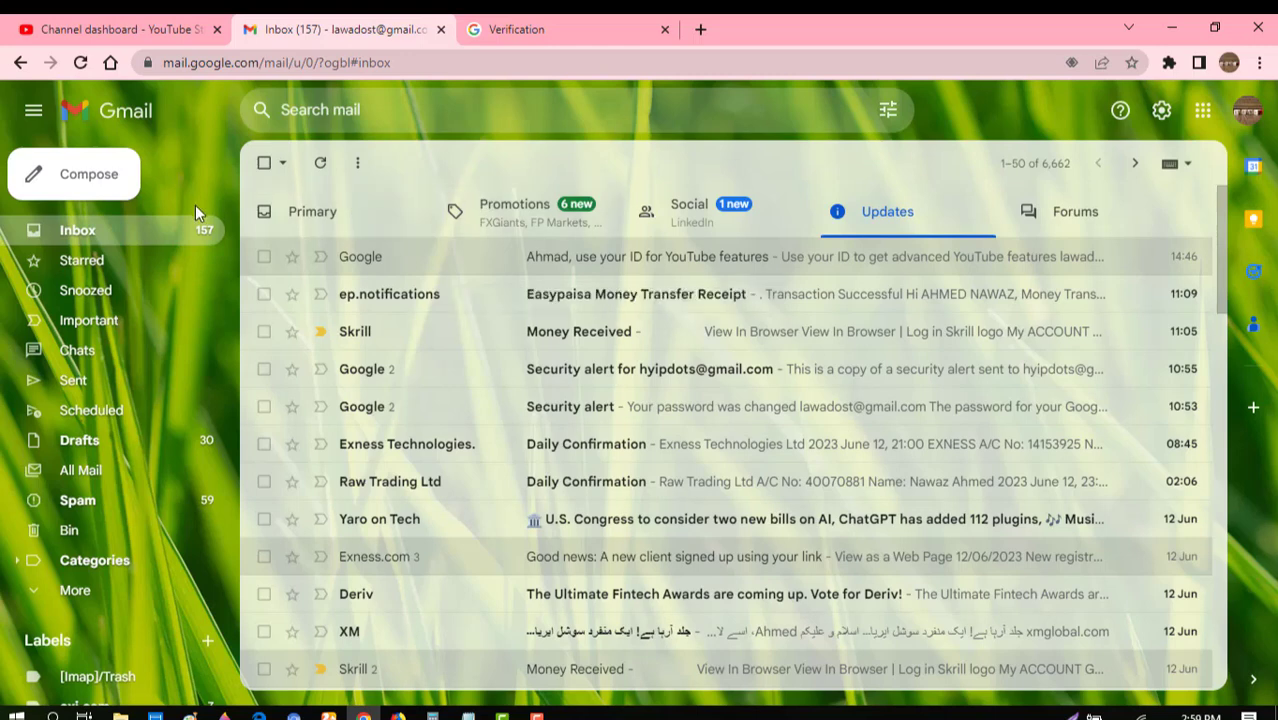
left_click(92, 232)
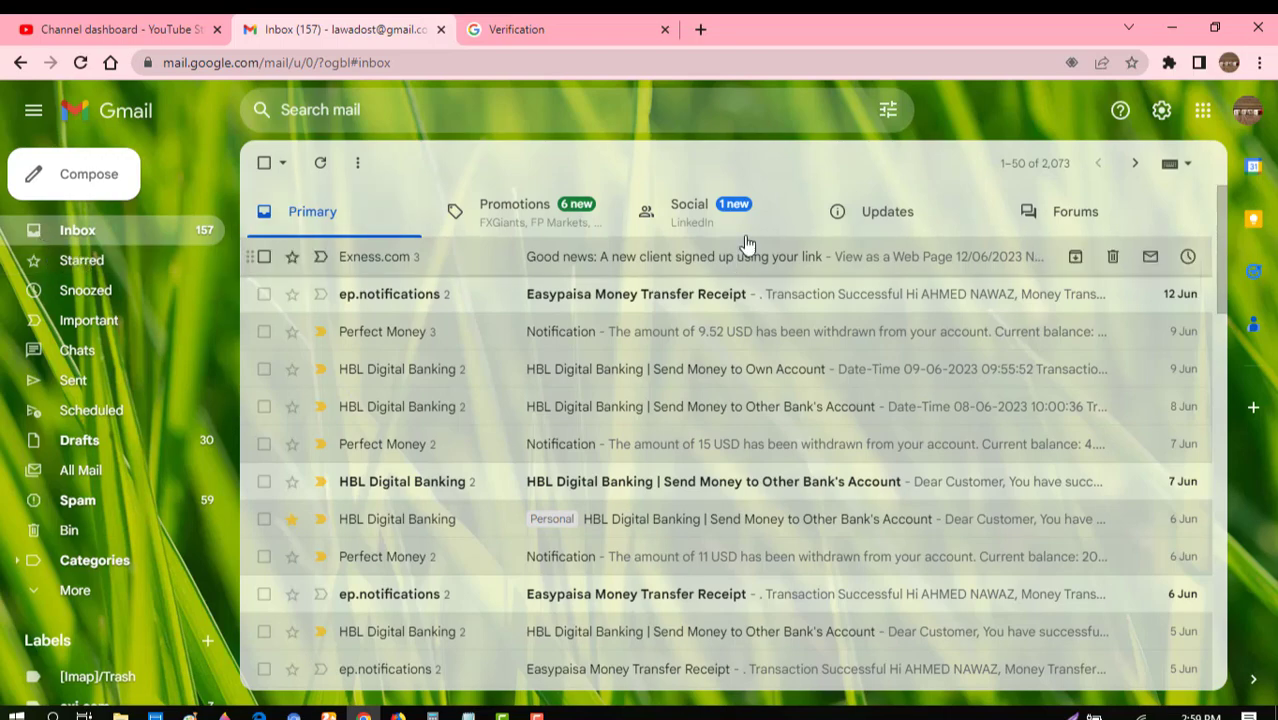
left_click(860, 218)
left_click(747, 218)
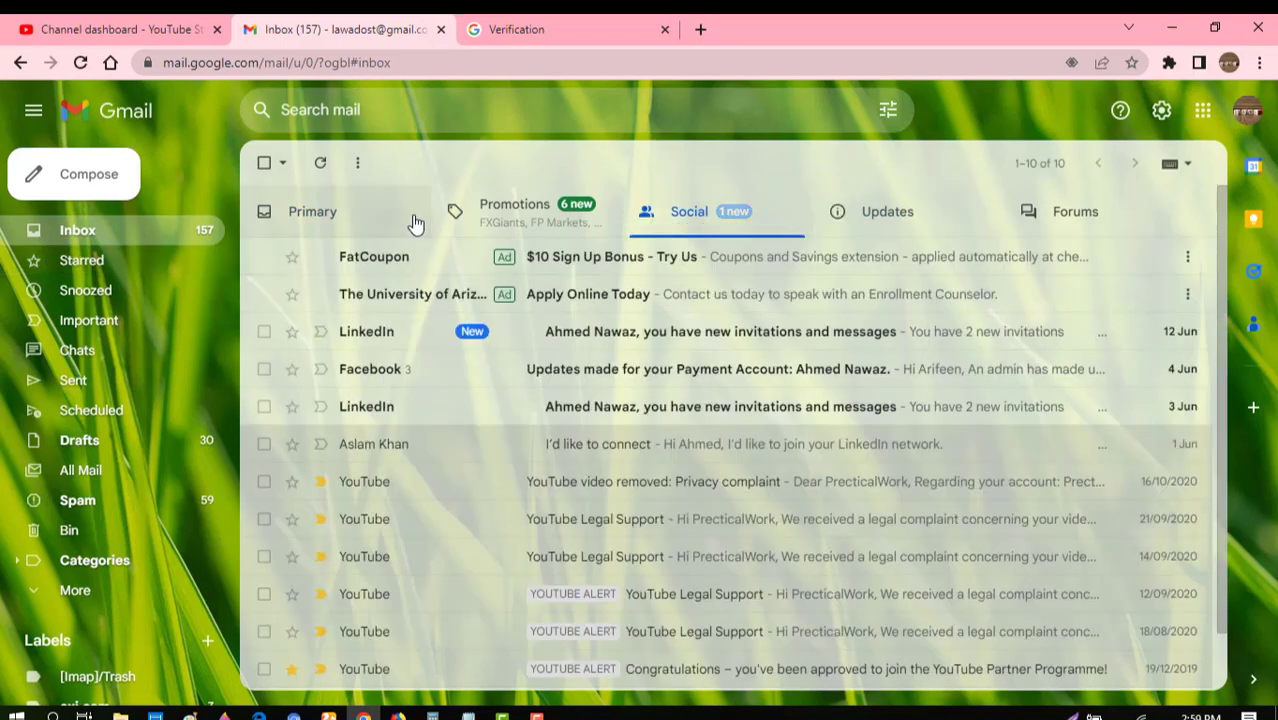
left_click(540, 216)
left_click(325, 214)
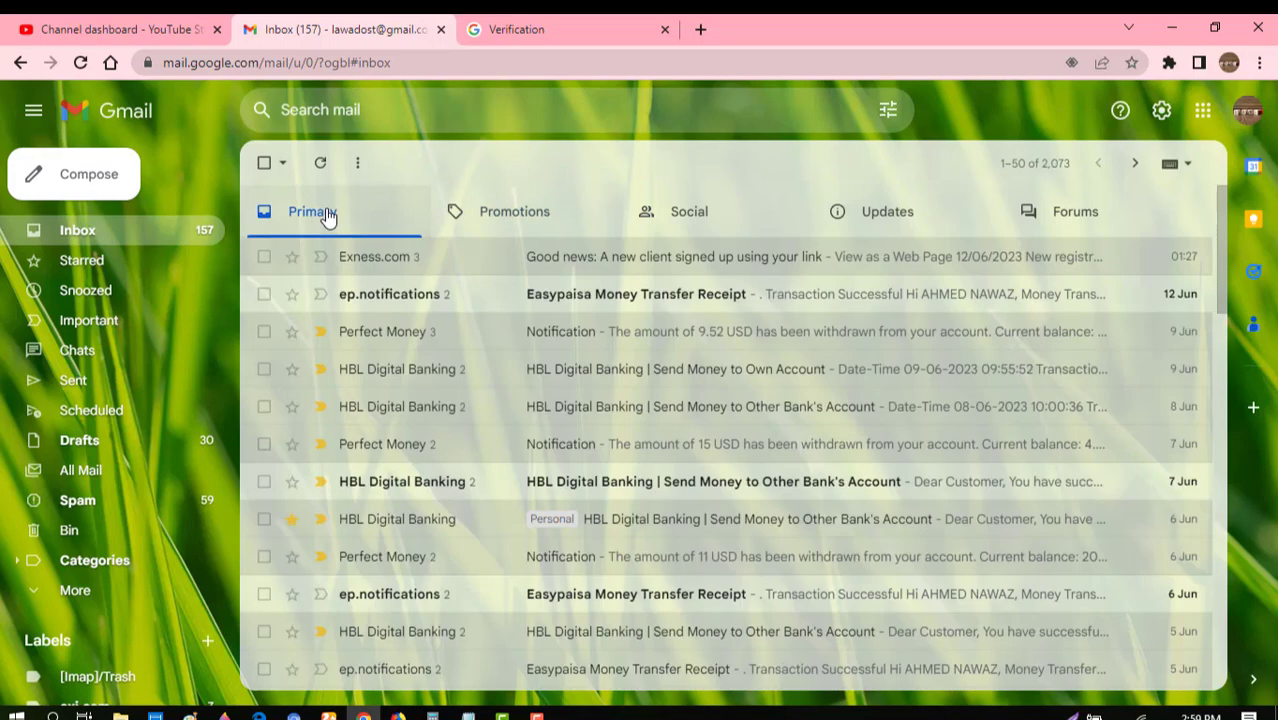
left_click(556, 214)
left_click(690, 212)
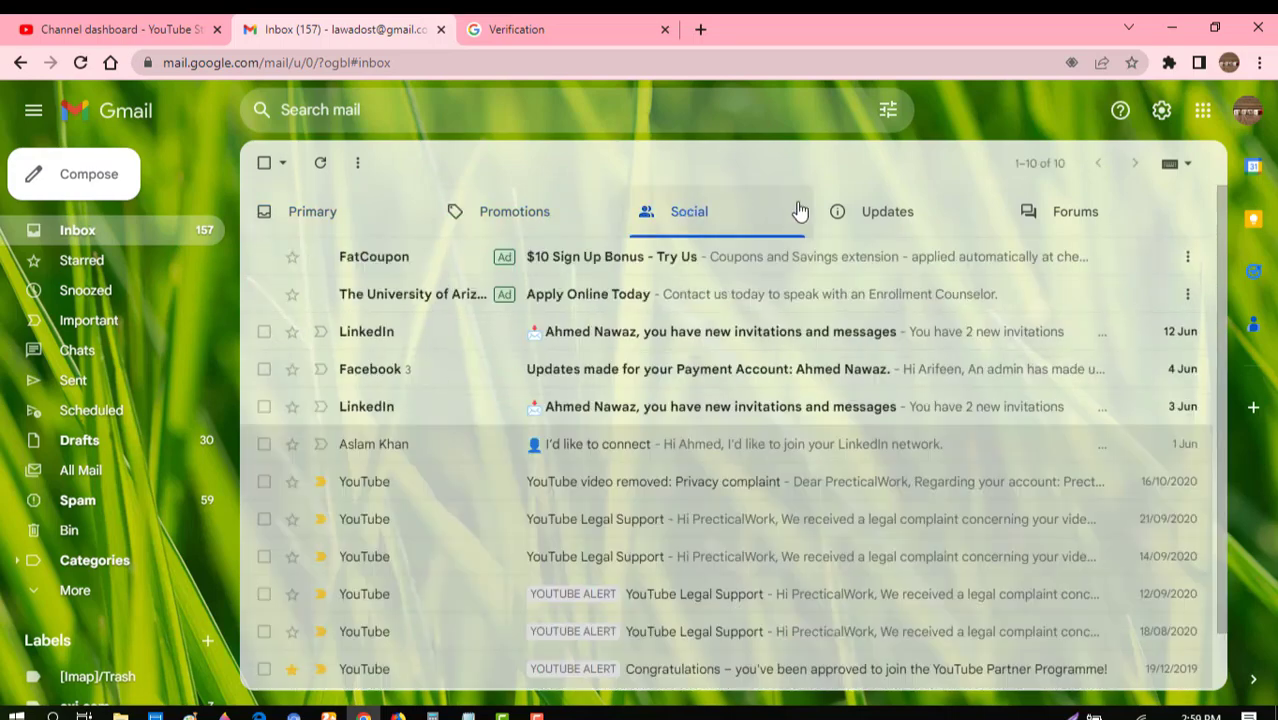
left_click(850, 210)
left_click(343, 210)
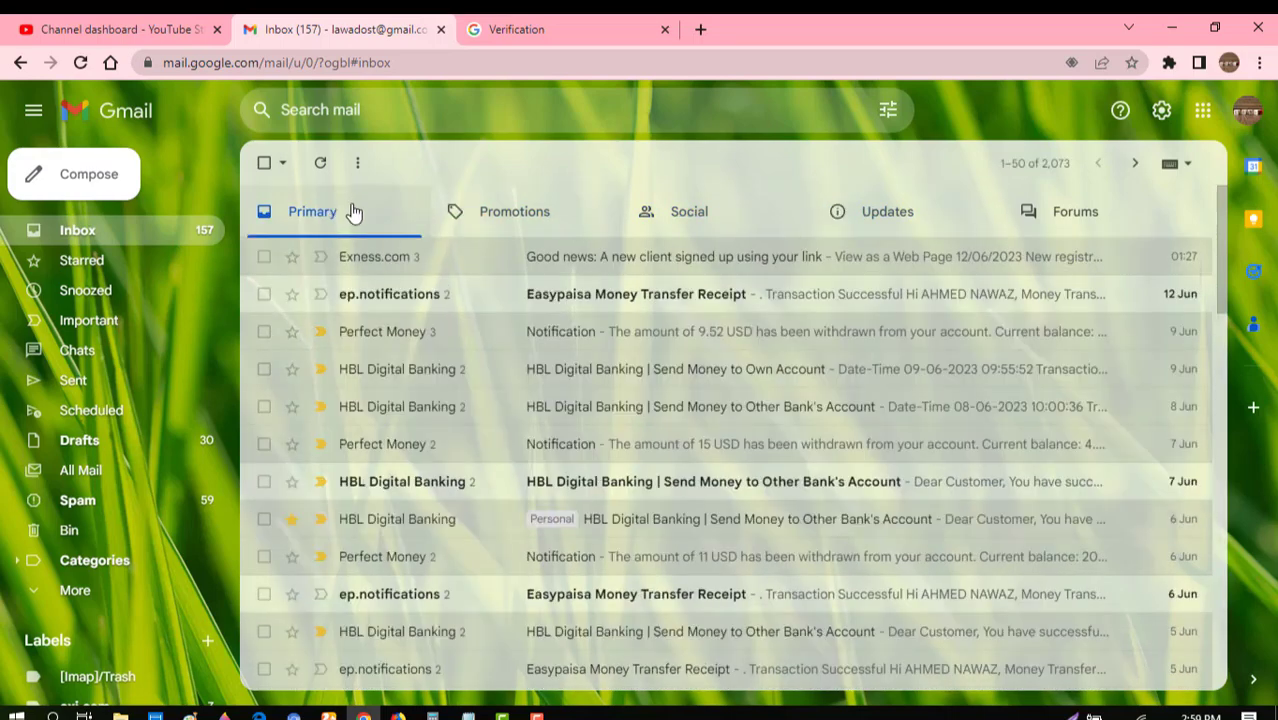
left_click(528, 37)
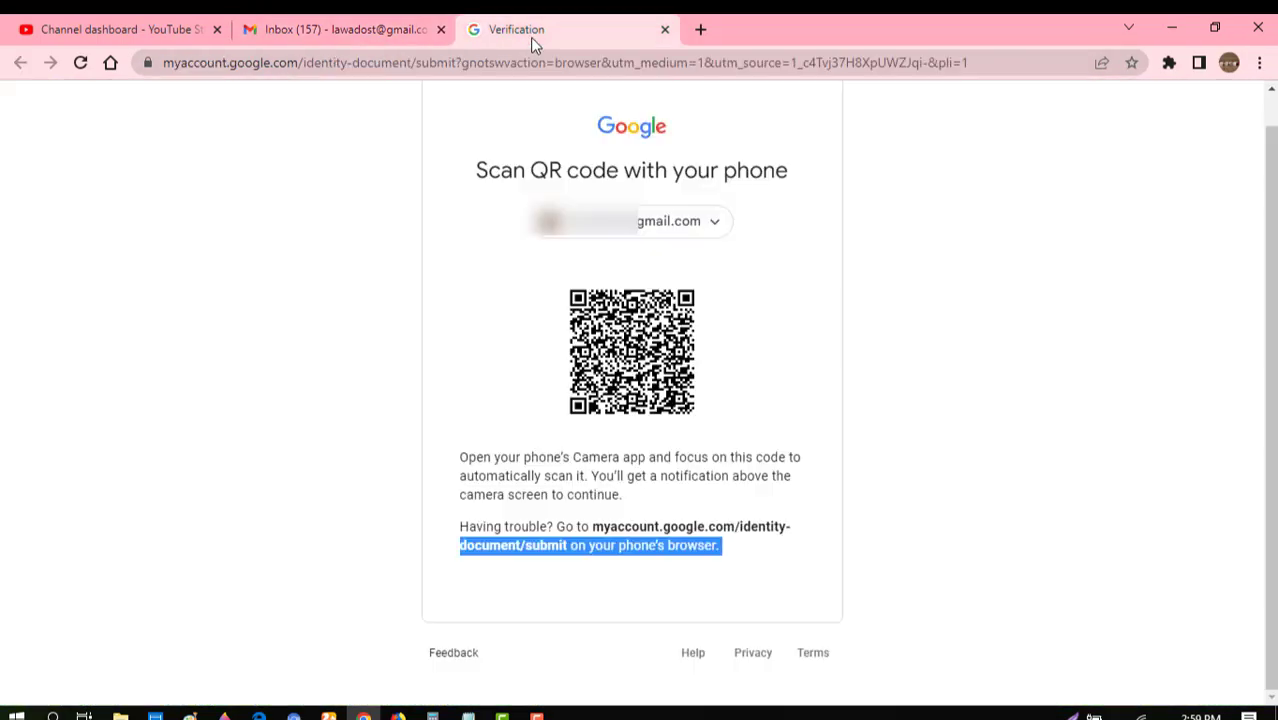
- Close the Verification page and dismiss Studio's 'We've sent you an email' dialog with DONE
left_click(665, 29)
left_click(117, 30)
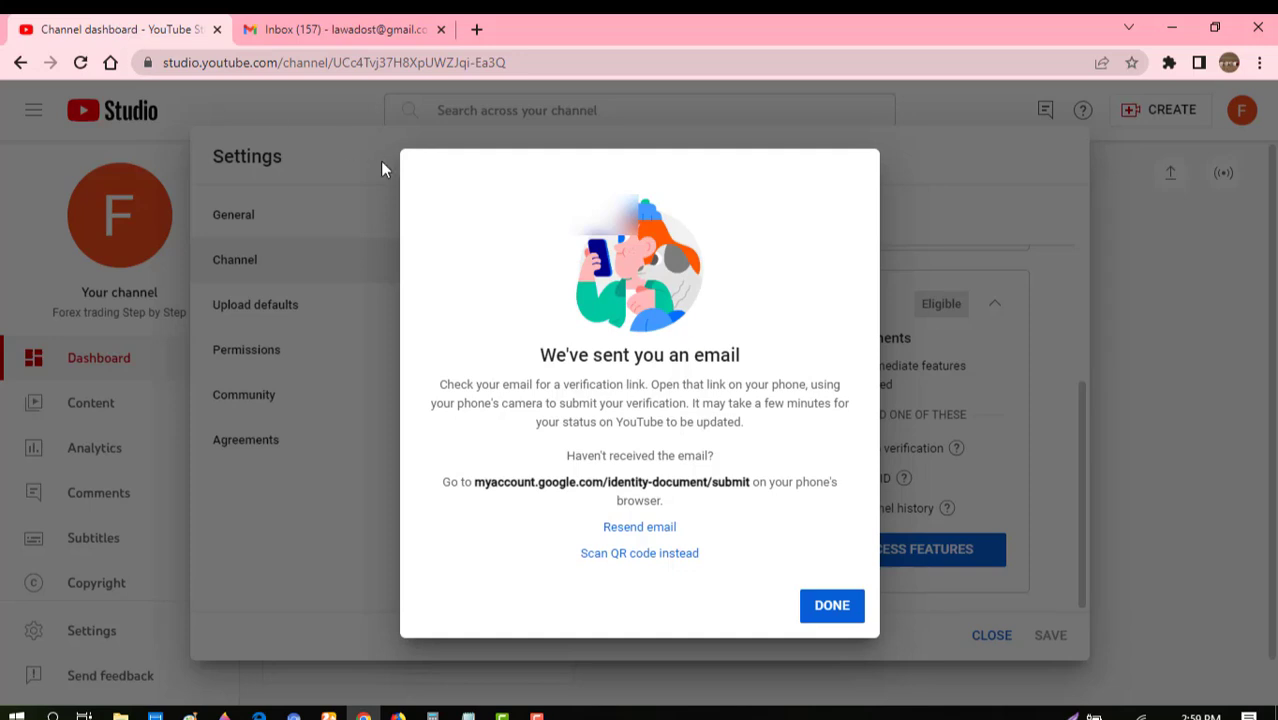
left_click(831, 608)
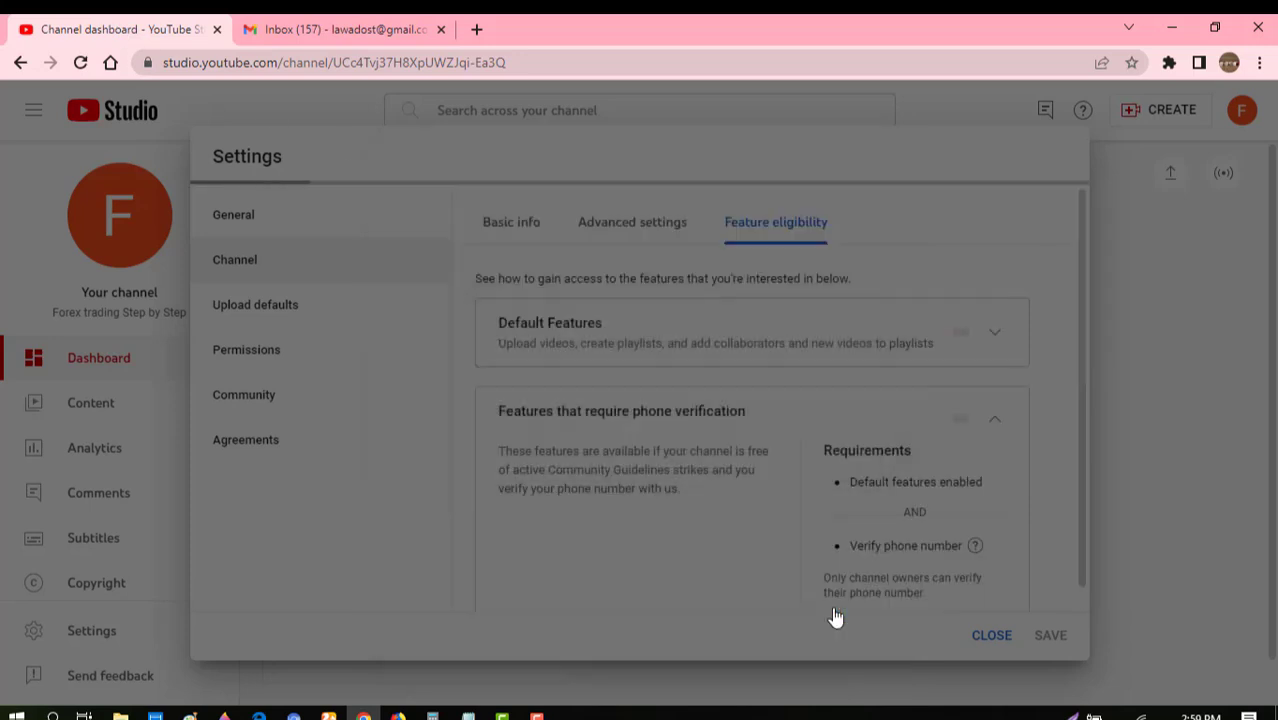
- Expand Advanced features in Feature eligibility and confirm its status is Pending
scroll(1068, 468, "down", 1)
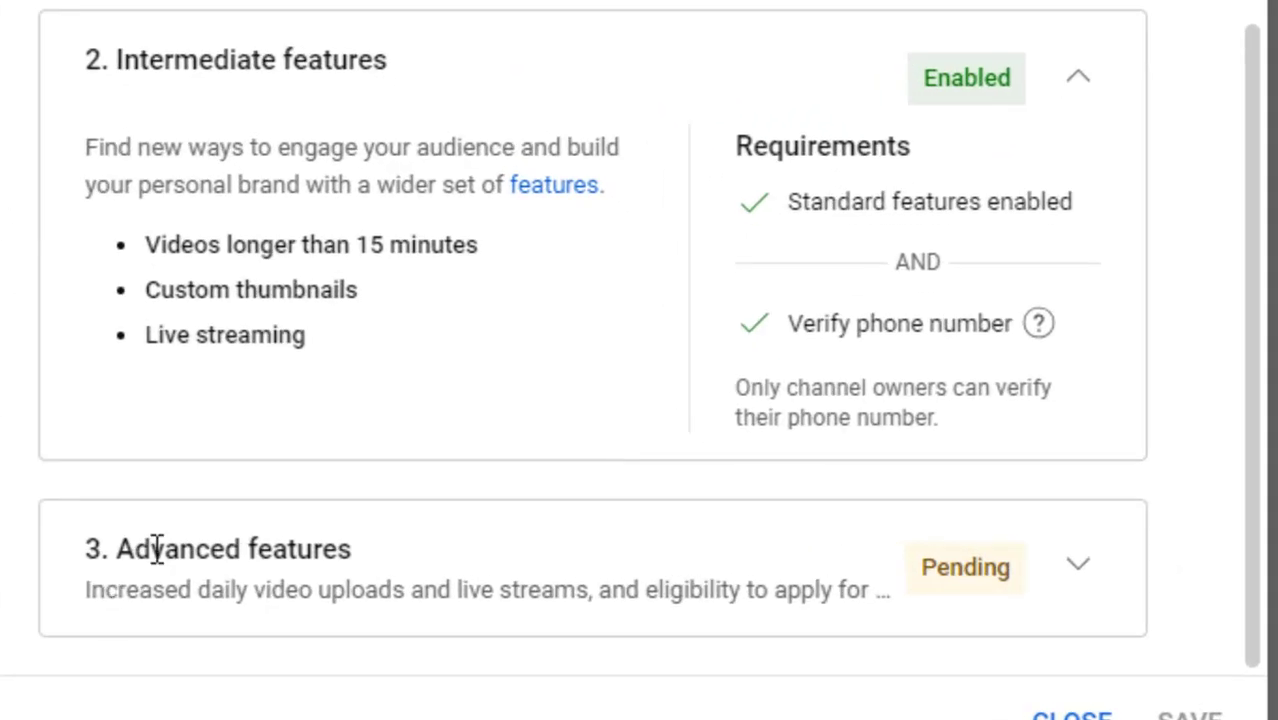
left_click_drag(533, 548, 690, 536)
left_click_drag(470, 521, 472, 526)
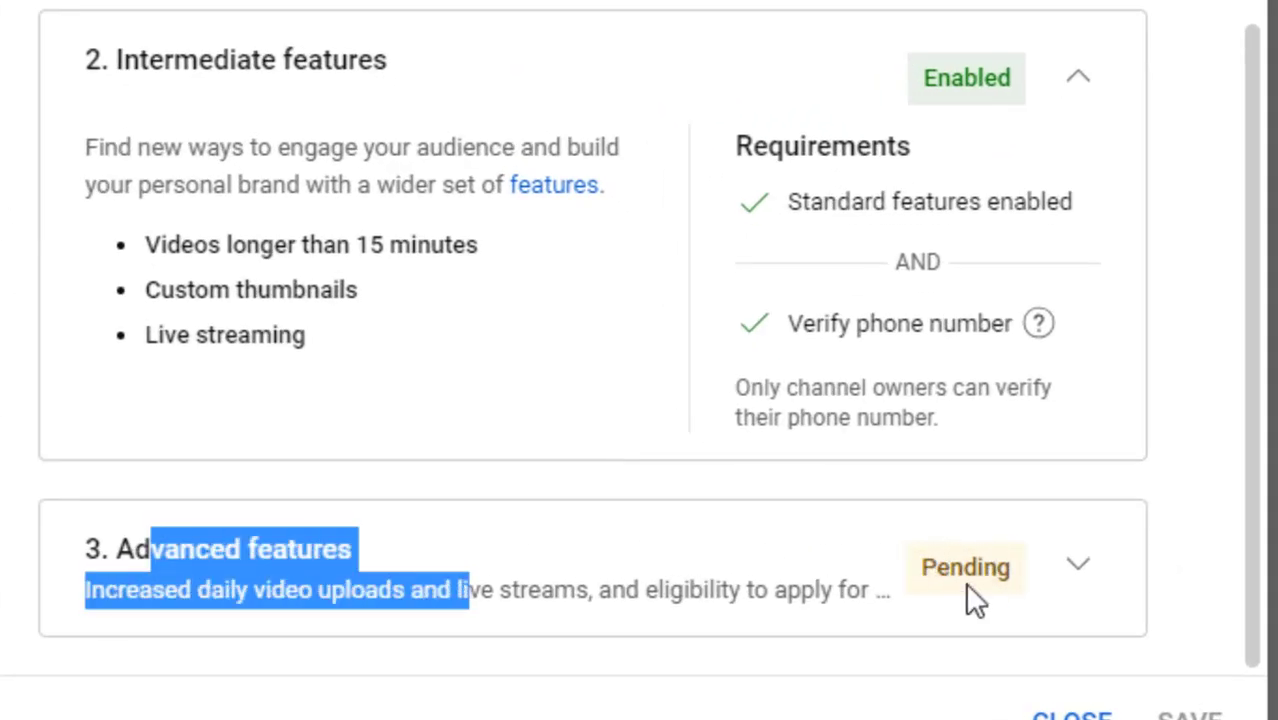
left_click(1100, 578)
scroll(959, 588, "down", 4)
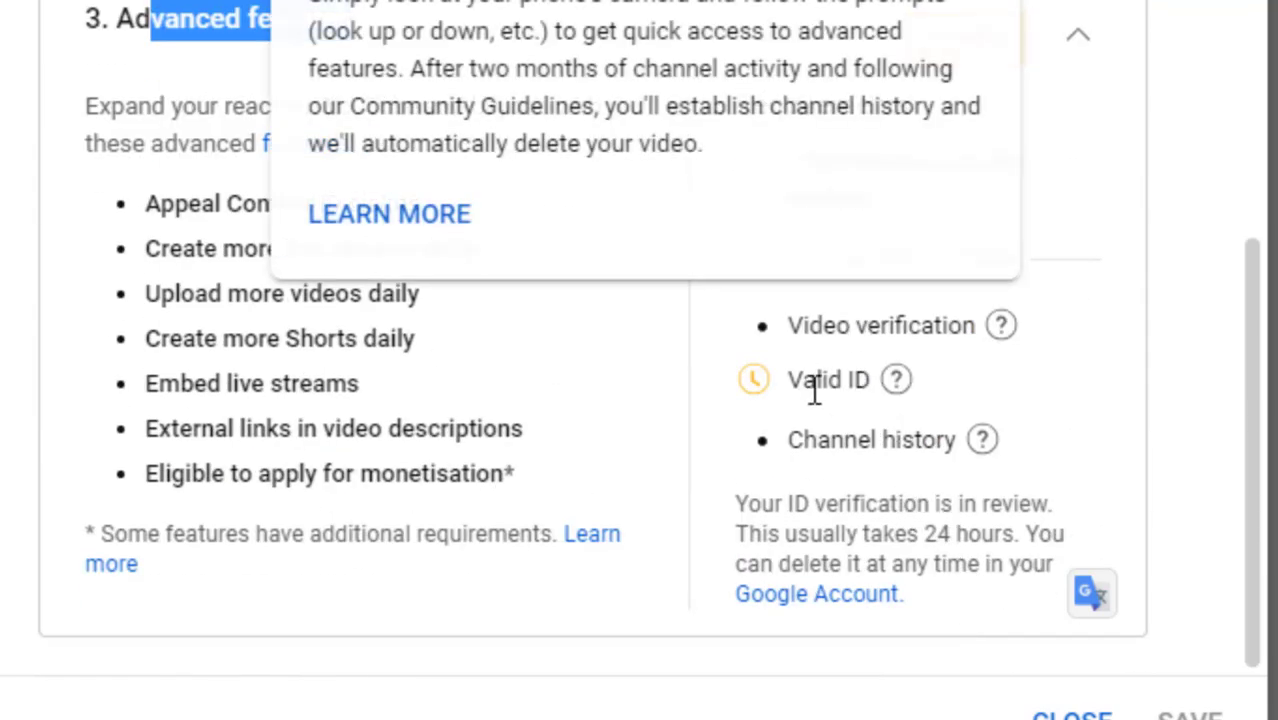
mouse_move(800, 388)
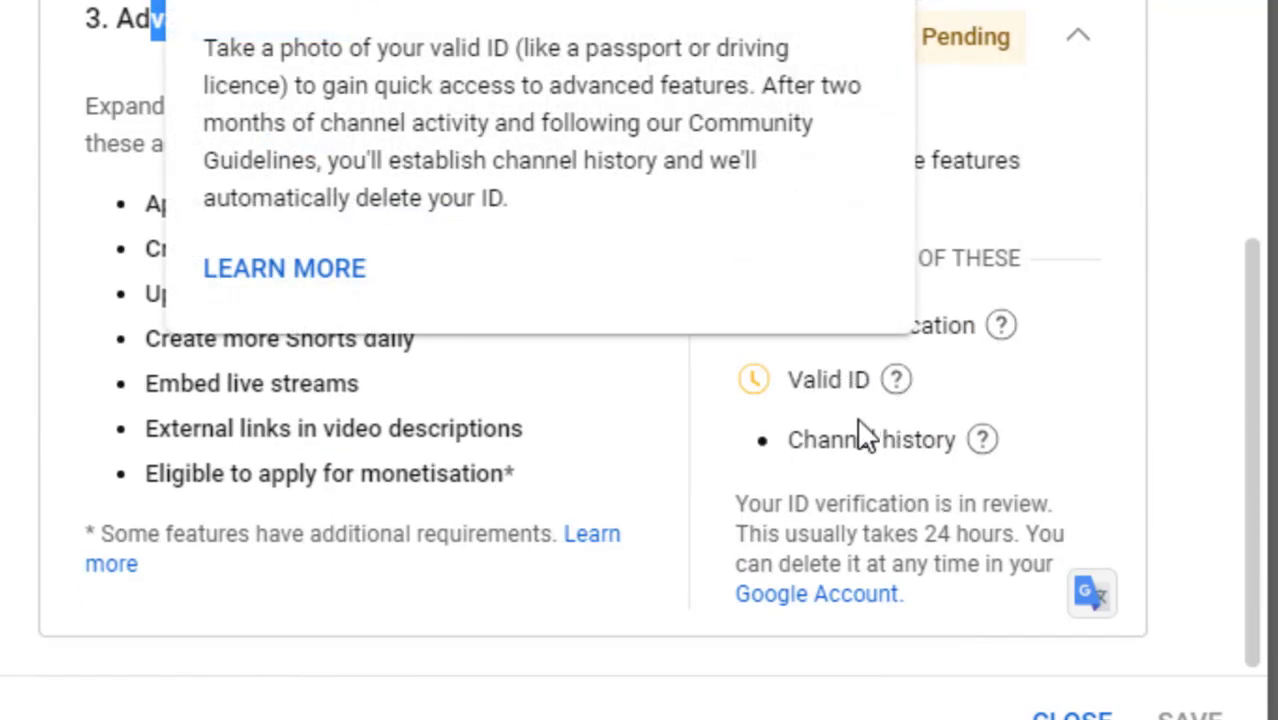
scroll(900, 540, "up", 2)
scroll(893, 537, "down", 1)
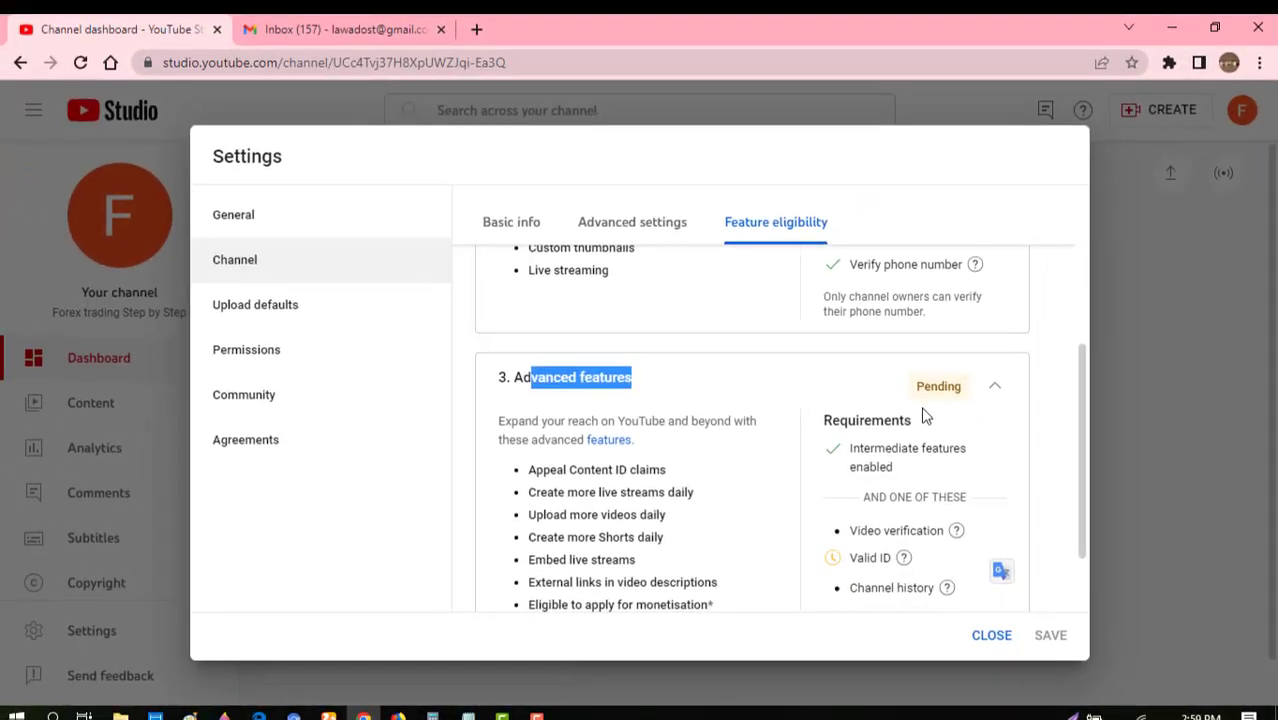
left_click_drag(914, 461, 957, 461)
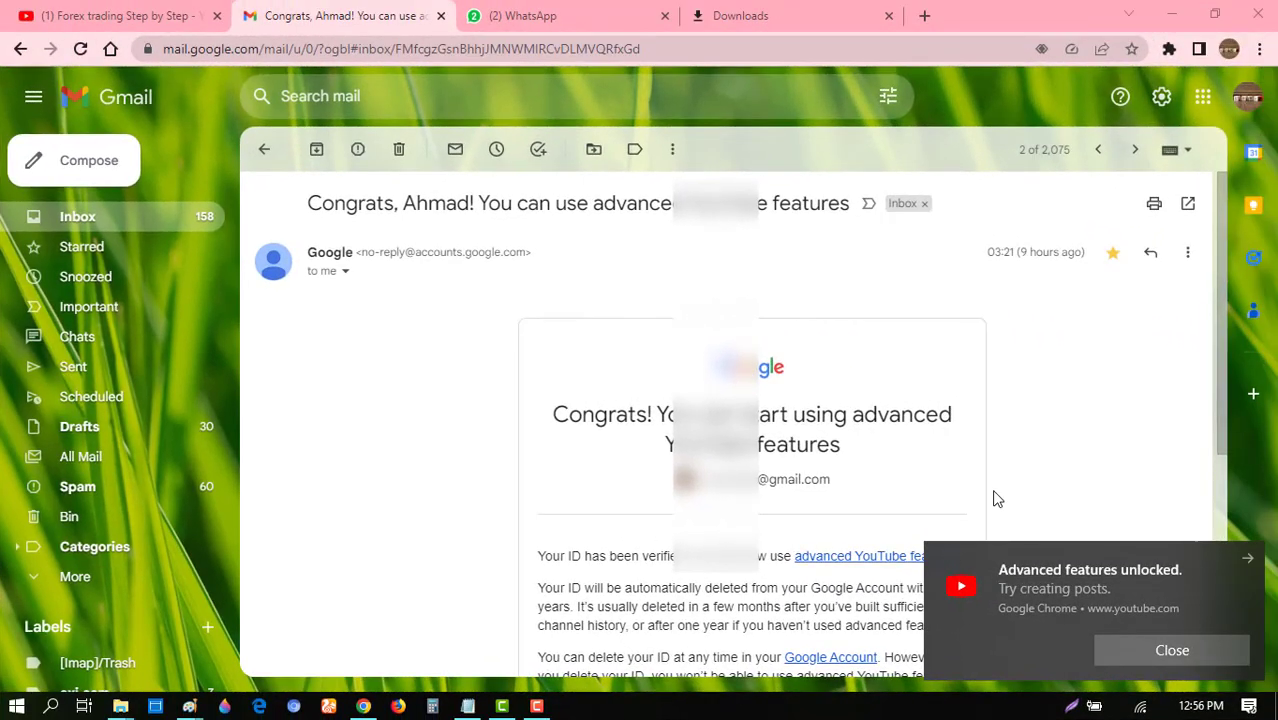
- Read 'Your ID has been verified' in the Congrats email, then switch to the Forex trading Step by Step channel tab
scroll(1045, 428, "down", 1)
scroll(1044, 424, "down", 3)
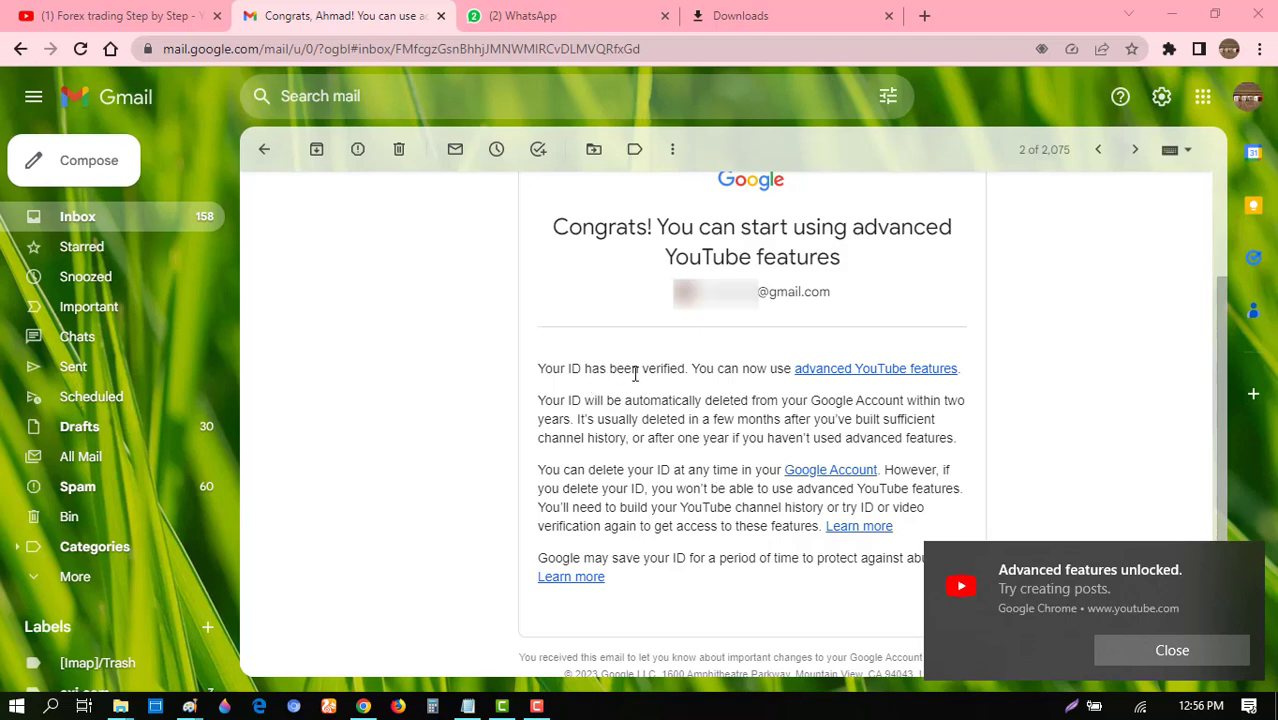
left_click_drag(642, 370, 683, 372)
left_click(766, 368)
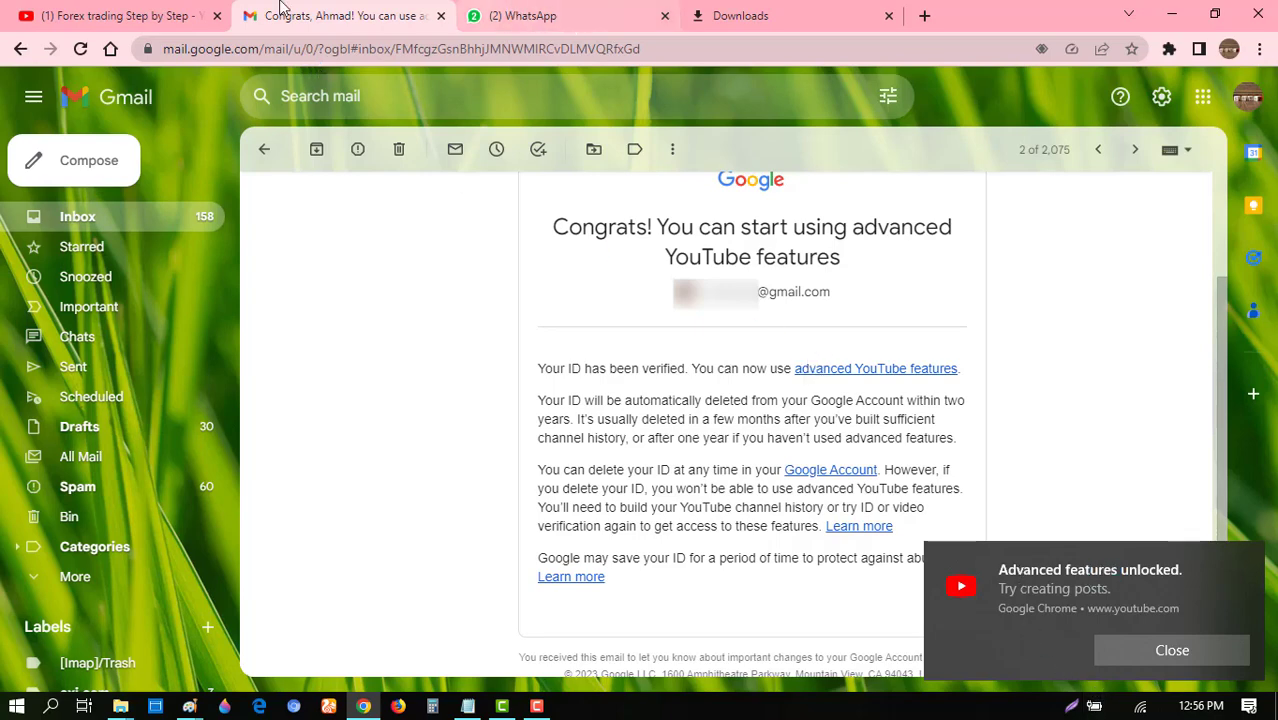
left_click(174, 22)
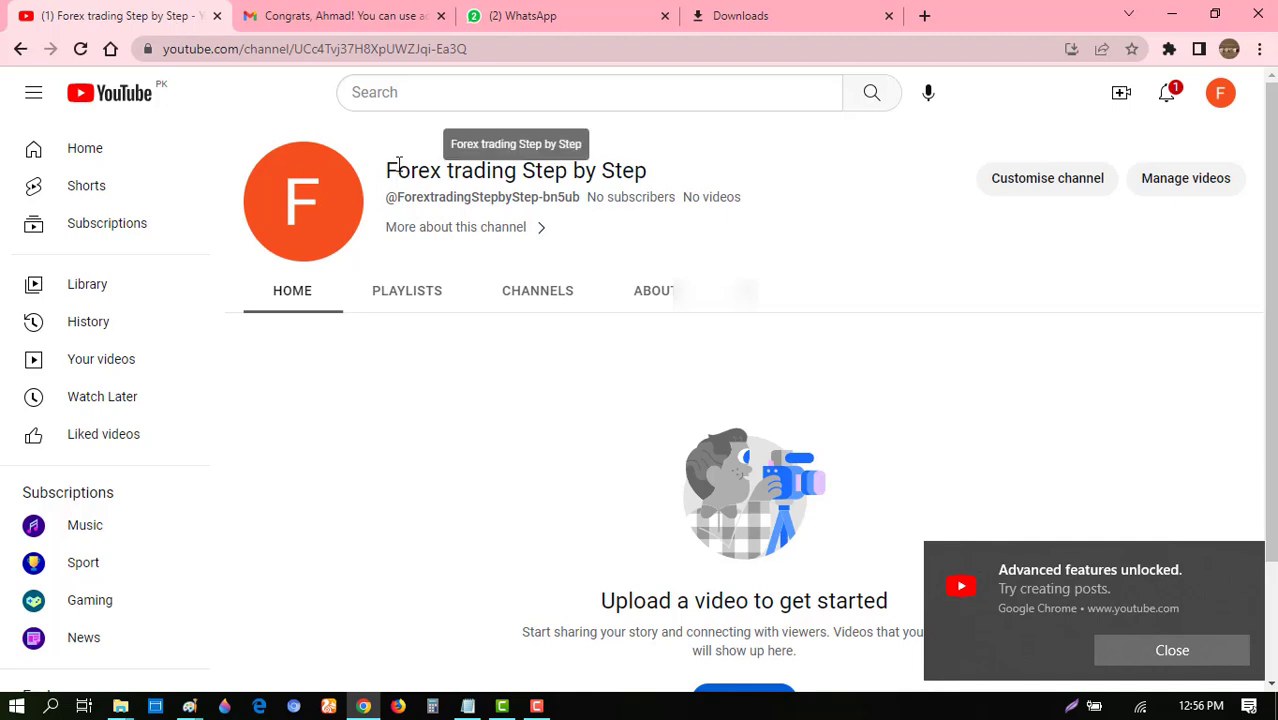
- Open Settings' Channel status and features to confirm Standard, Intermediate and Advanced features are Enabled
scroll(100, 650, "down", 4)
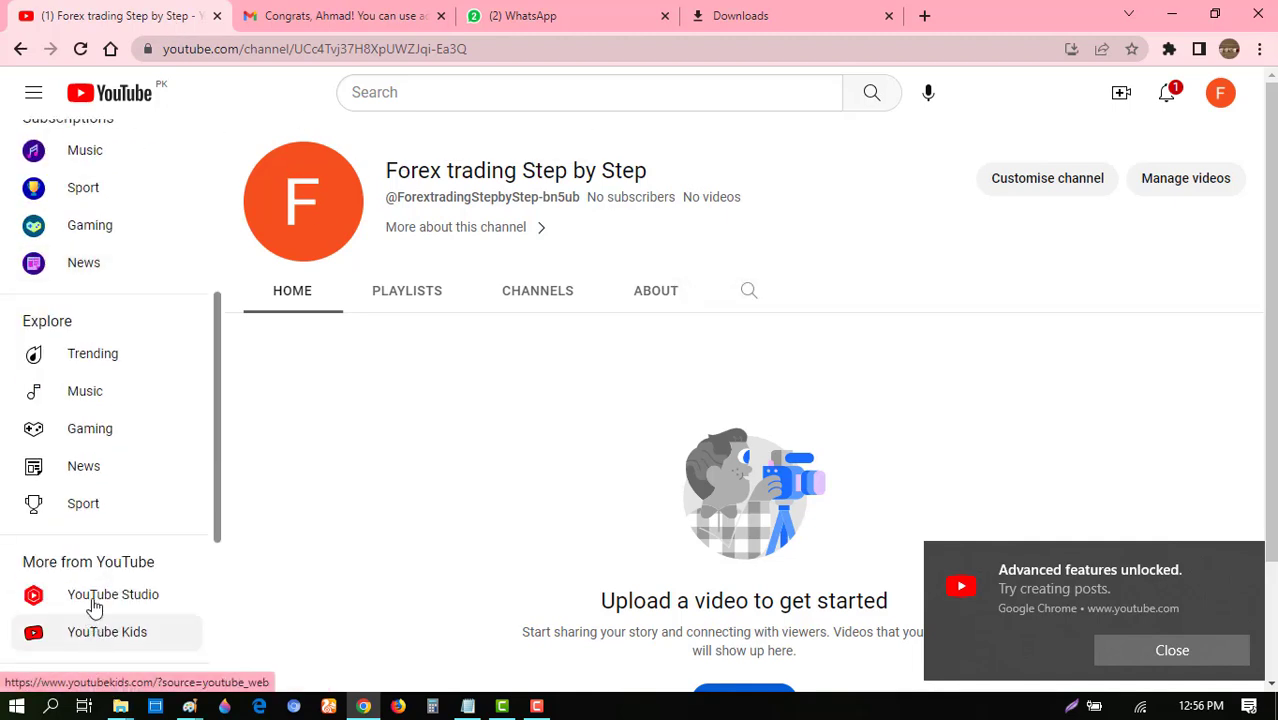
scroll(120, 530, "down", 3)
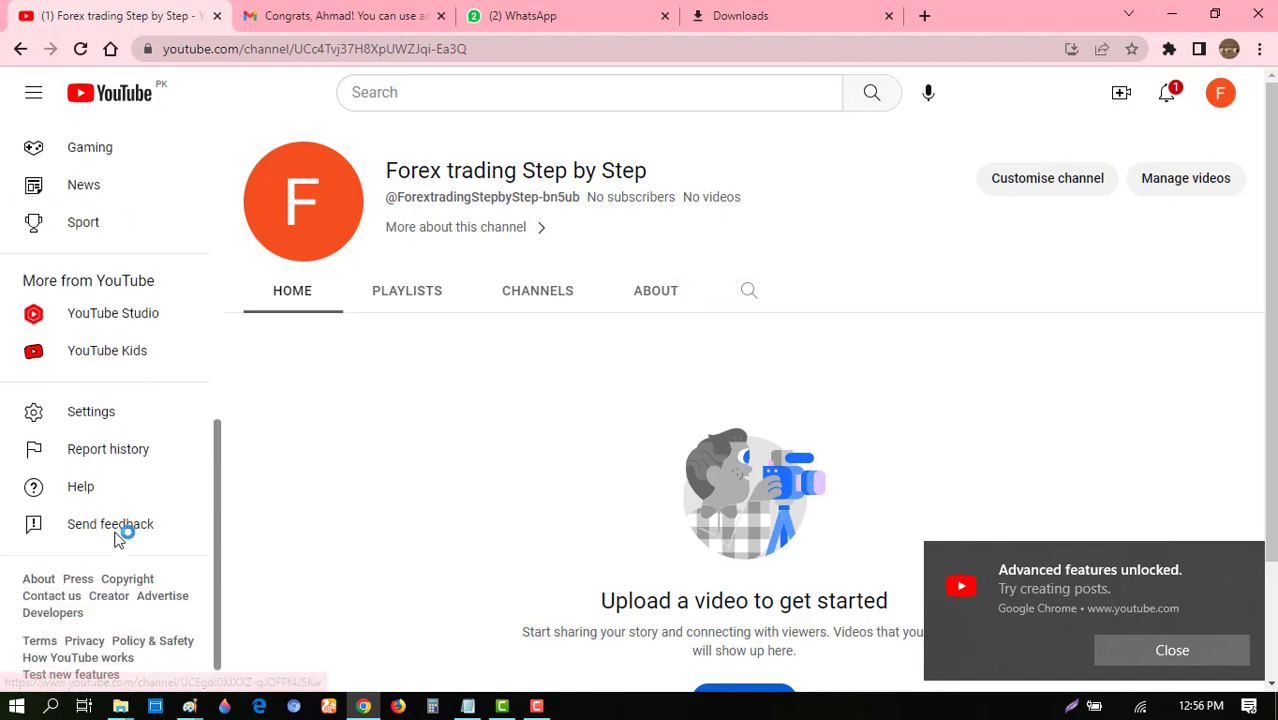
left_click(106, 422)
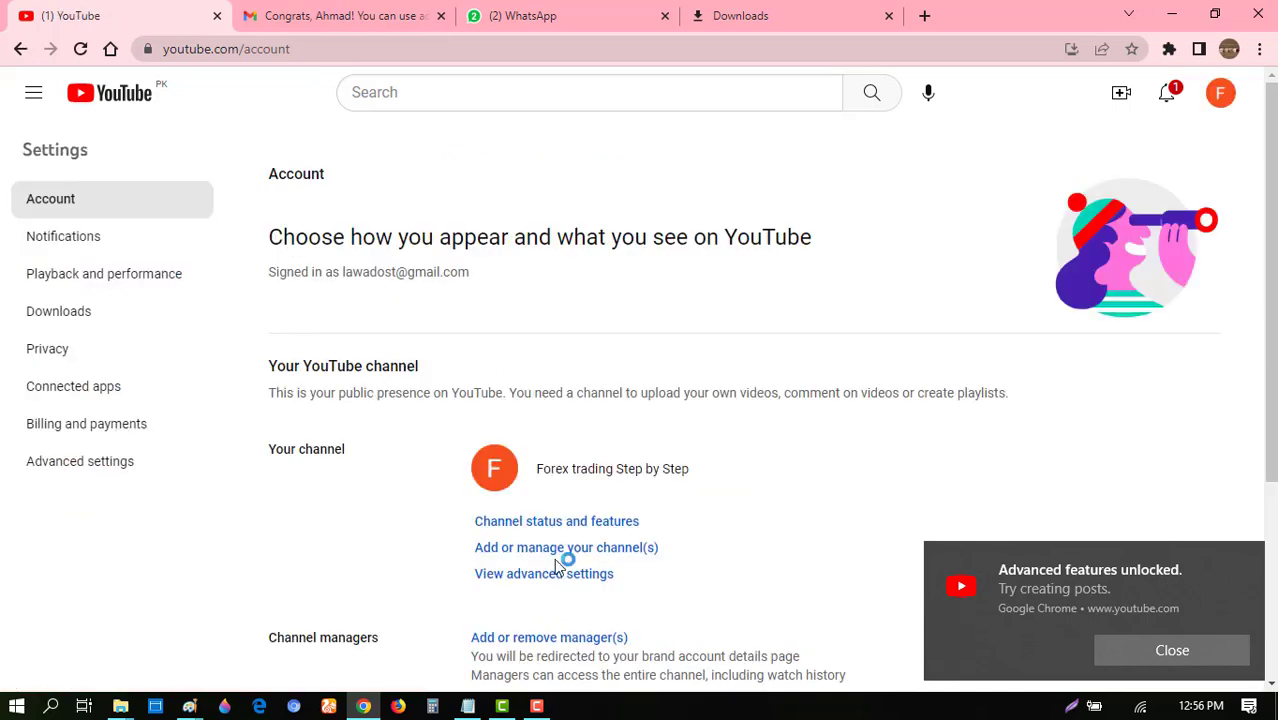
left_click(557, 523)
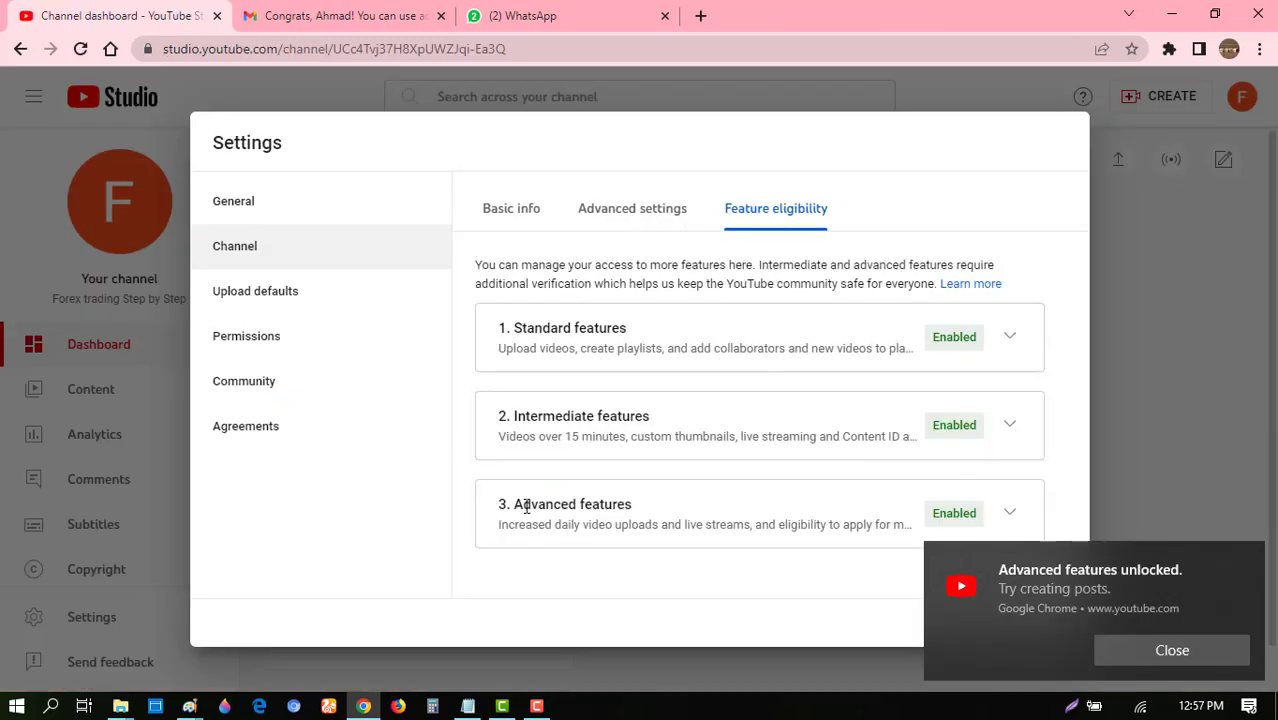
- Dismiss the Advanced features unlocked notification and close Settings, returning to the Forex trading Step by Step dashboard
left_click_drag(526, 506, 593, 506)
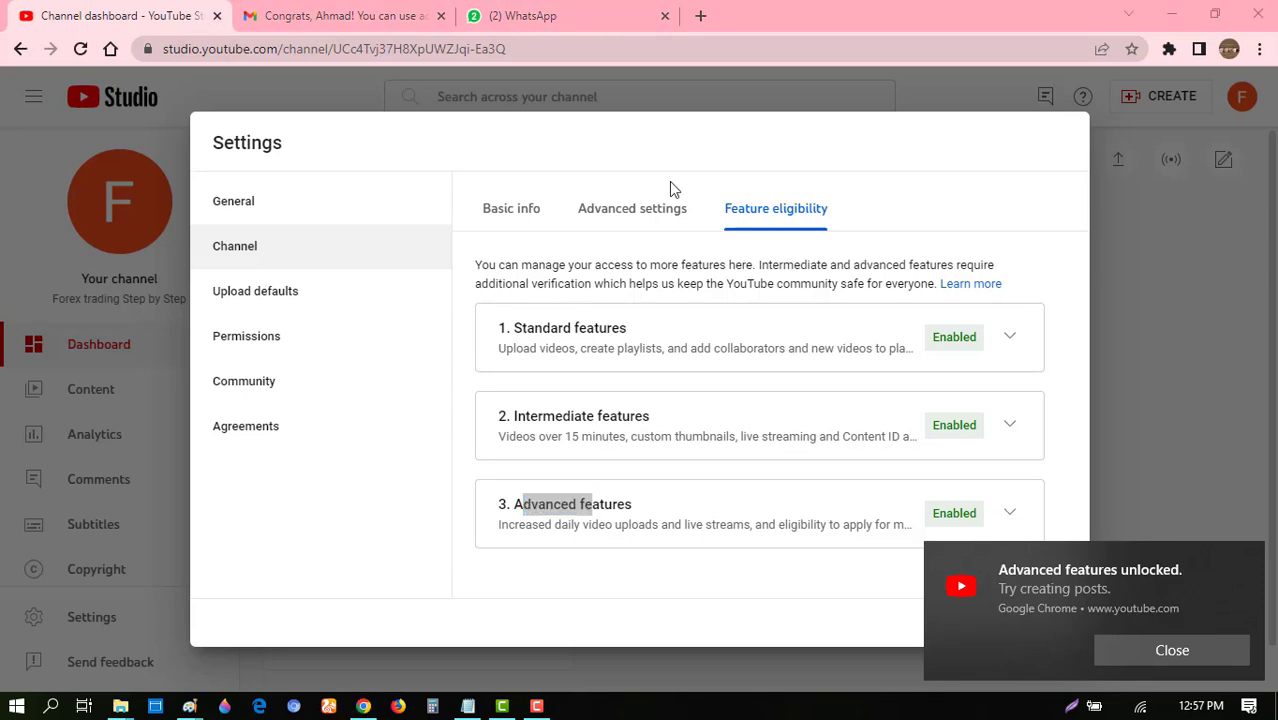
left_click(127, 20)
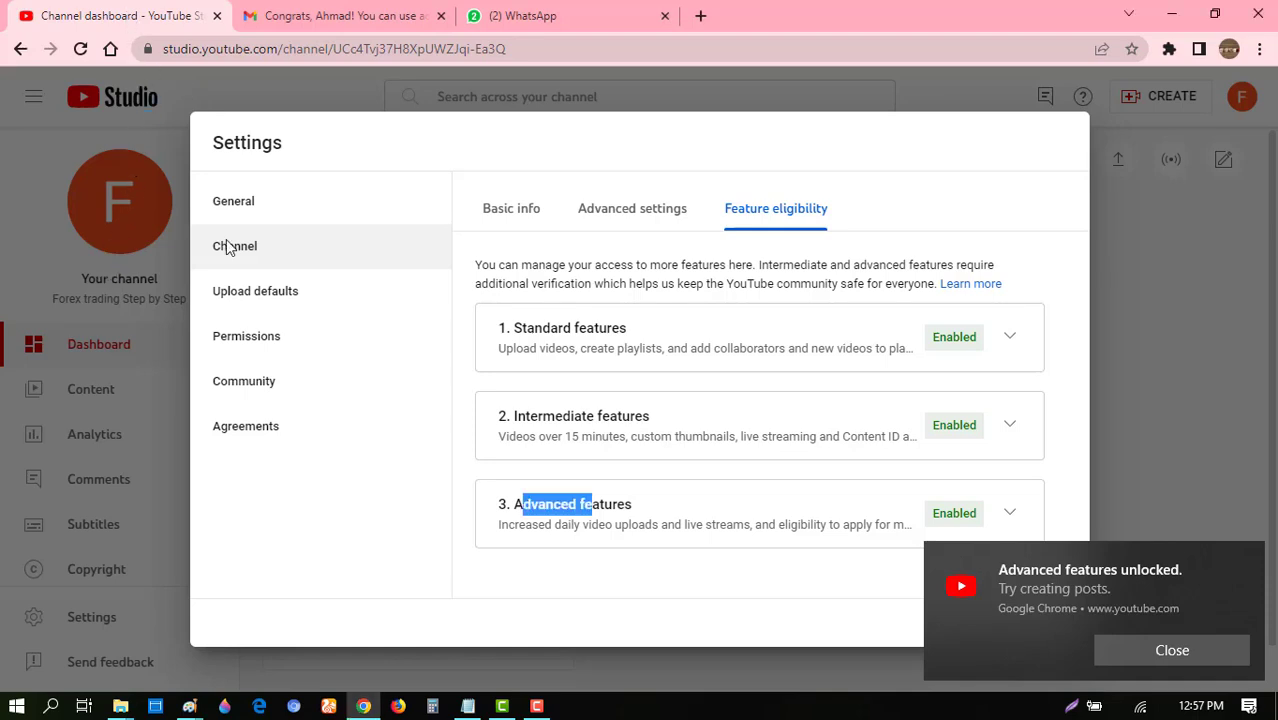
left_click(77, 349)
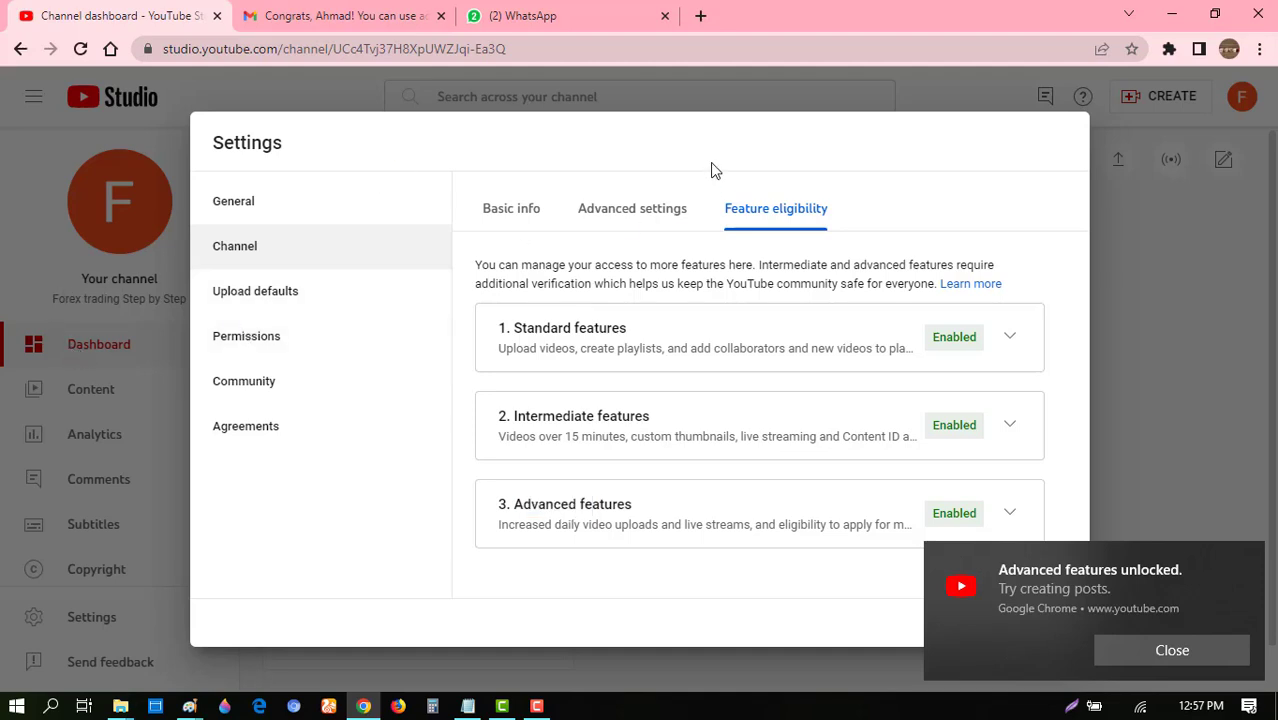
left_click(1158, 648)
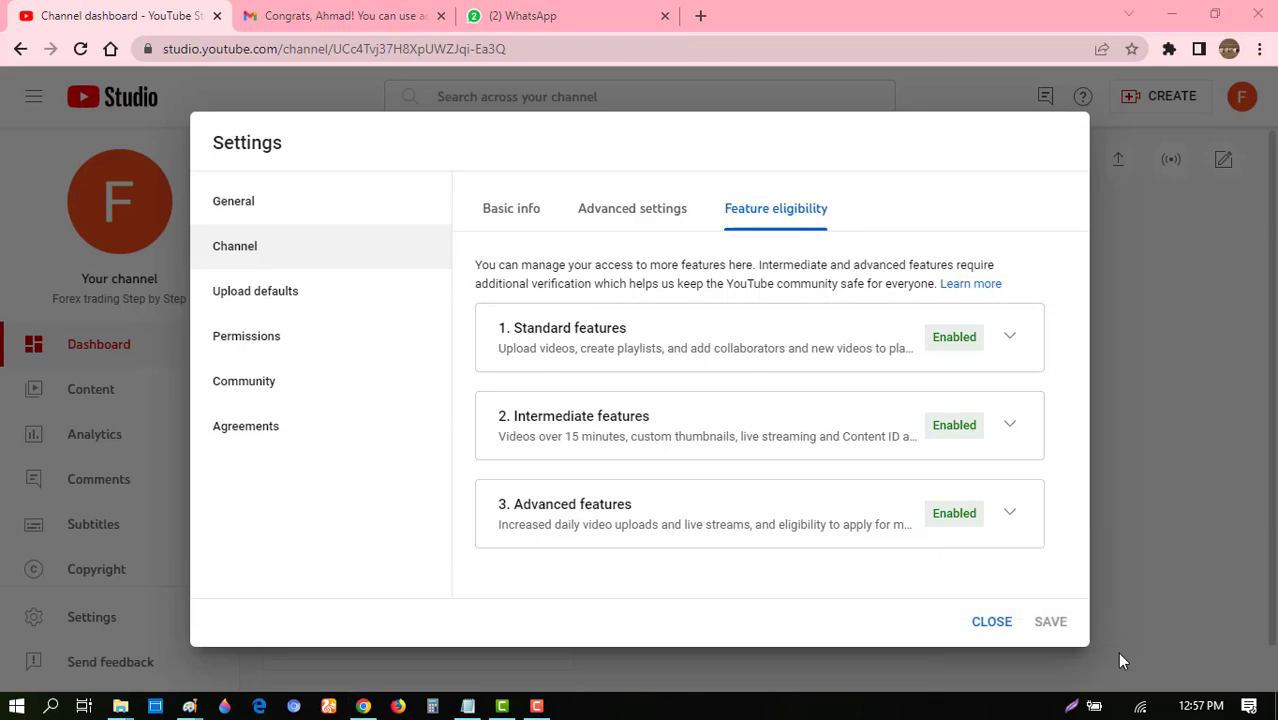
left_click(995, 624)
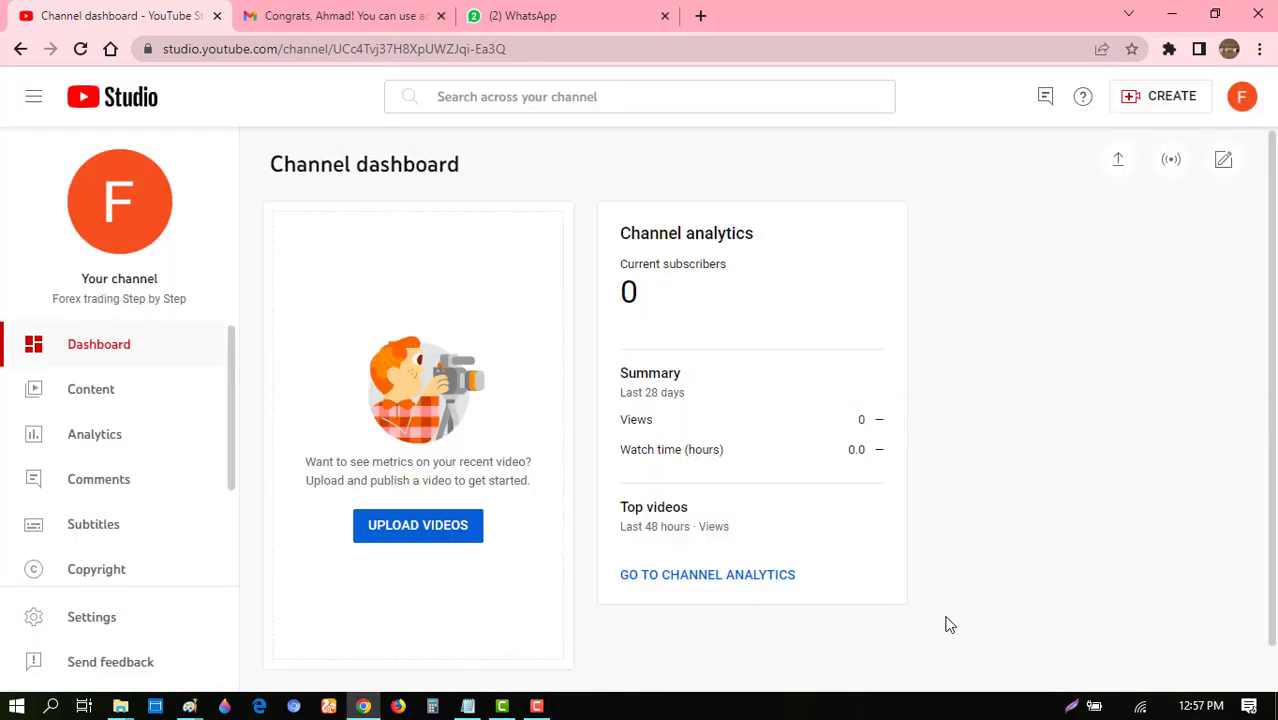